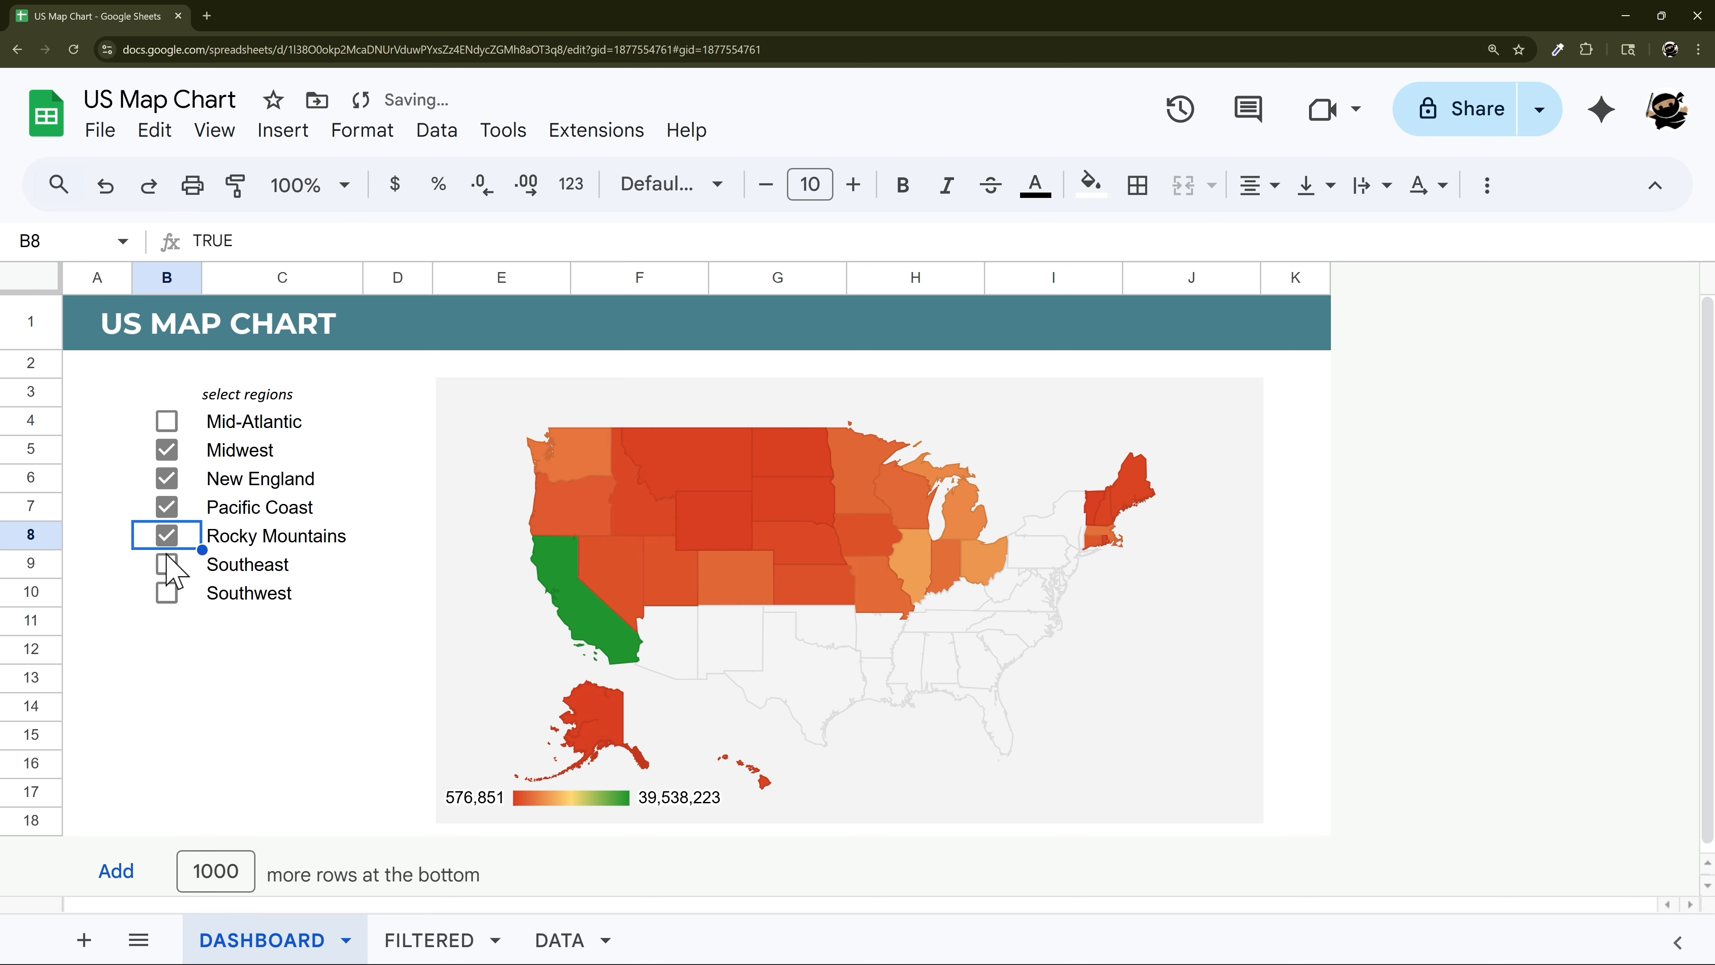
Deselect the Rocky Mountains, Pacific Coast, New England and Midwest regions on the DASHBOARD sheet
left_click(152, 535)
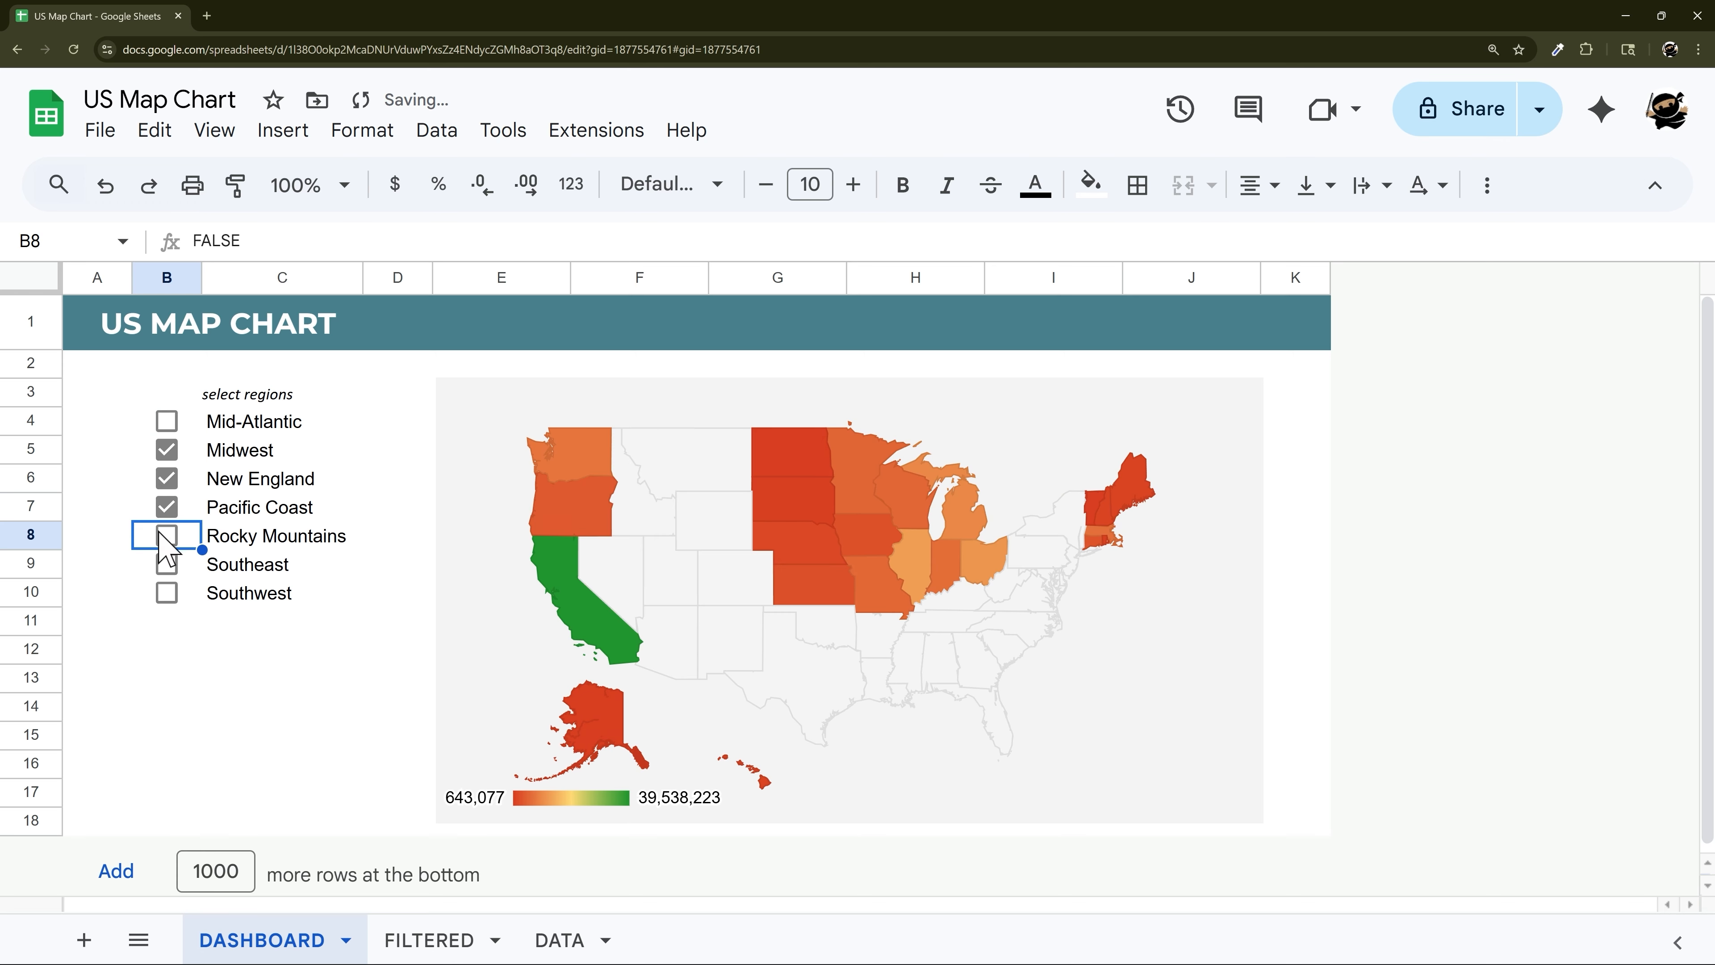
left_click(166, 506)
left_click(166, 477)
left_click(167, 449)
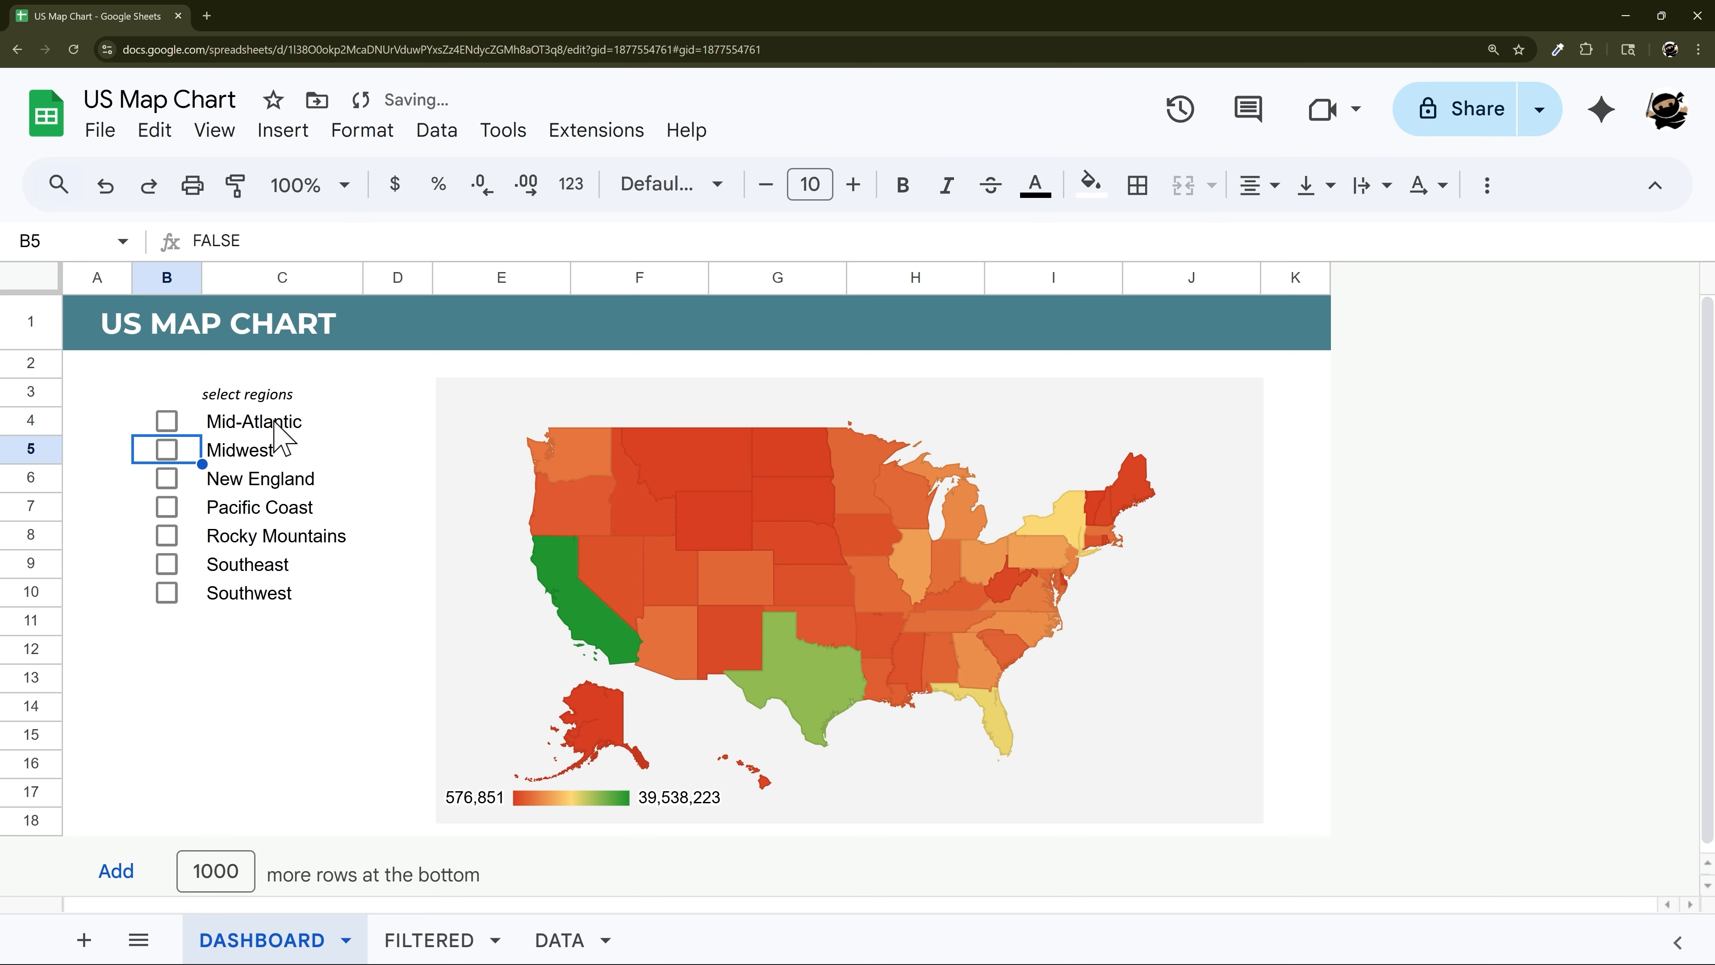
Delete the US map chart from DASHBOARD and clear cell A2 on the FILTERED sheet
left_click(651, 537)
key("Delete")
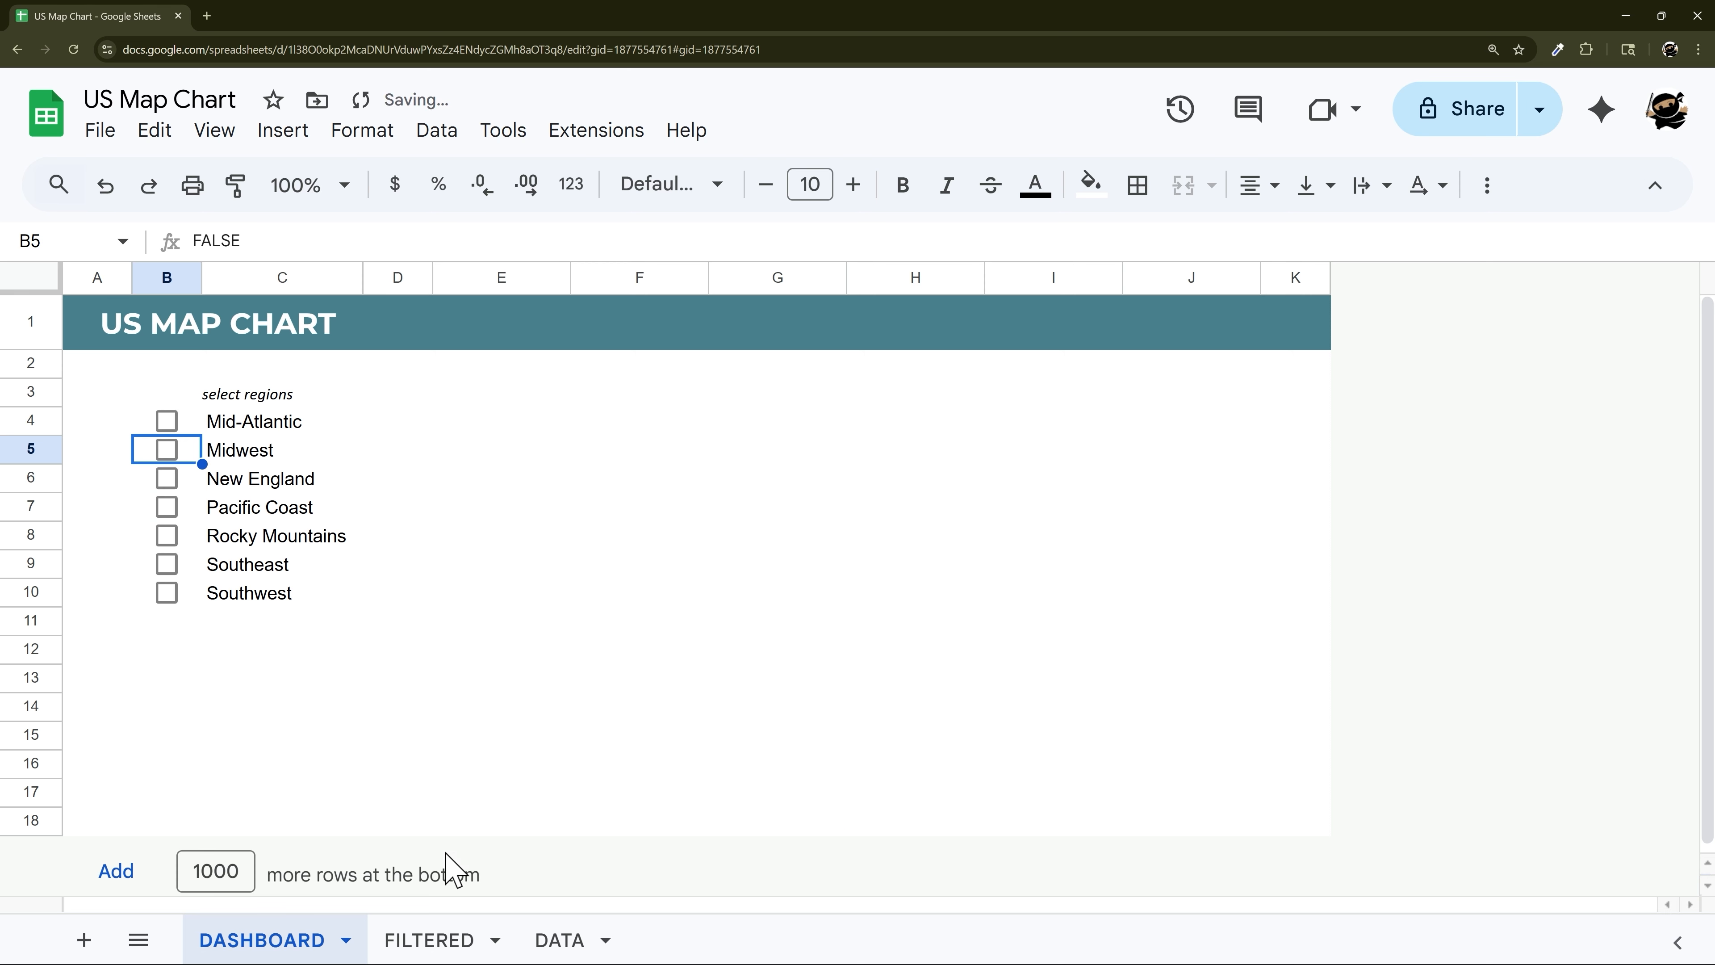
left_click(429, 939)
key("Delete")
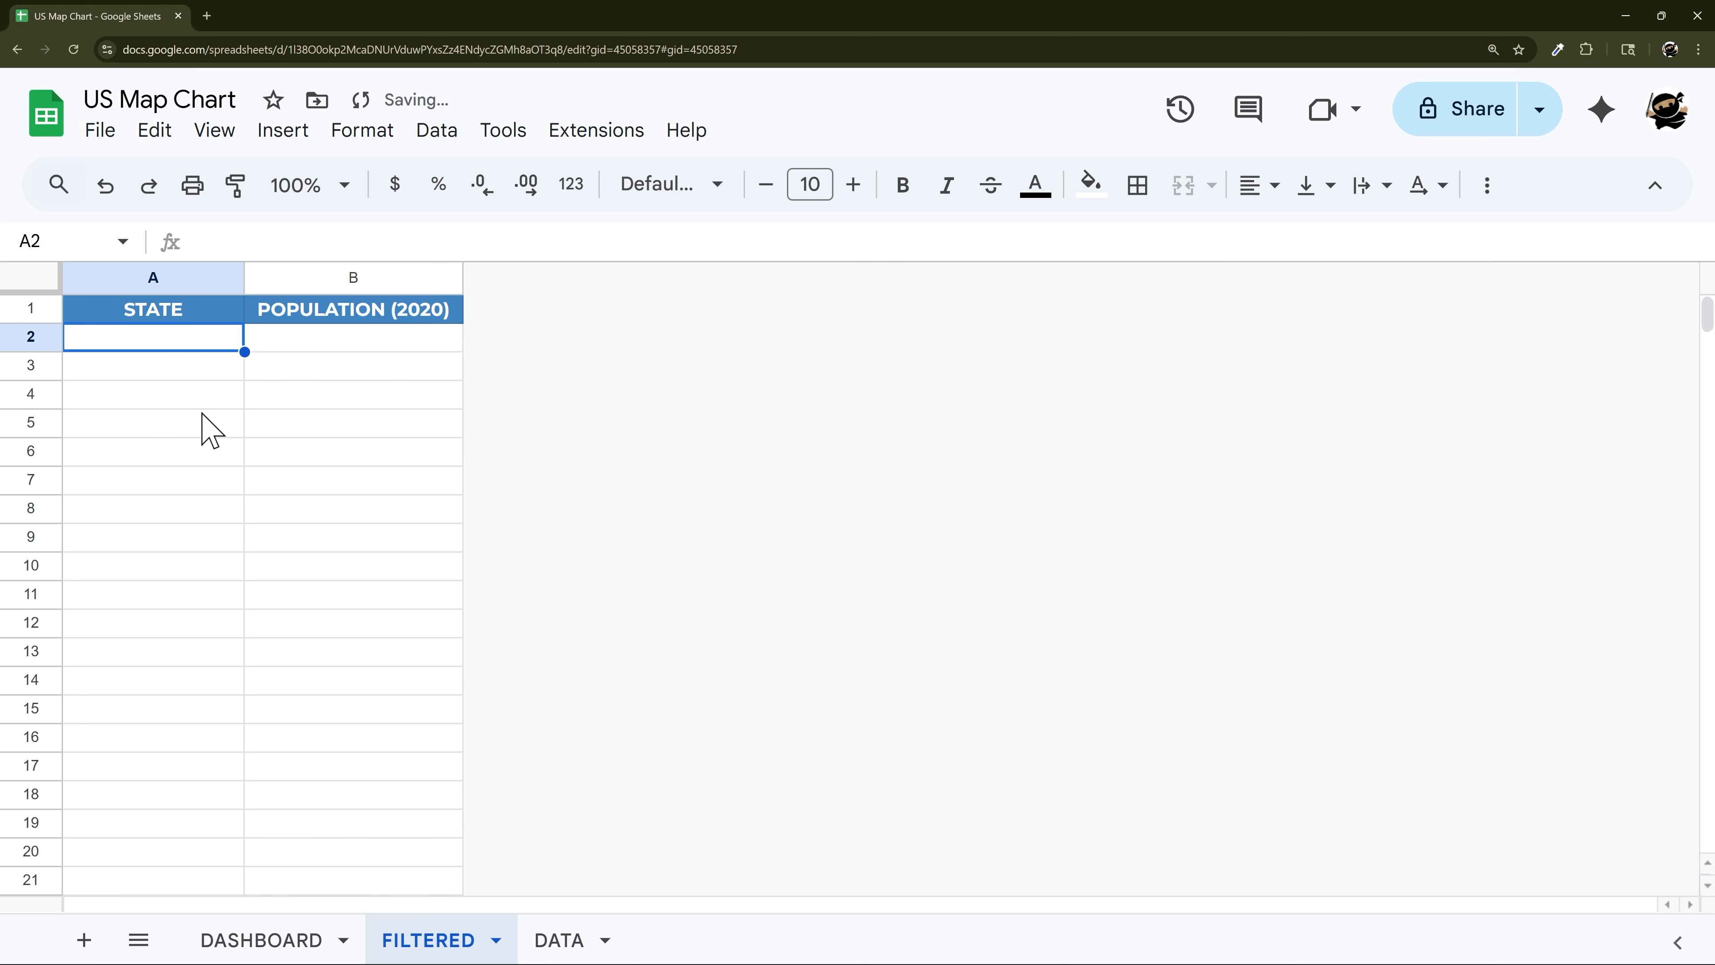
Review the empty FILTERED sheet, the region, state and population columns on DATA, and the region list on DASHBOARD
scroll(352, 646, "down", 1)
scroll(370, 675, "up", 1)
left_click(561, 940)
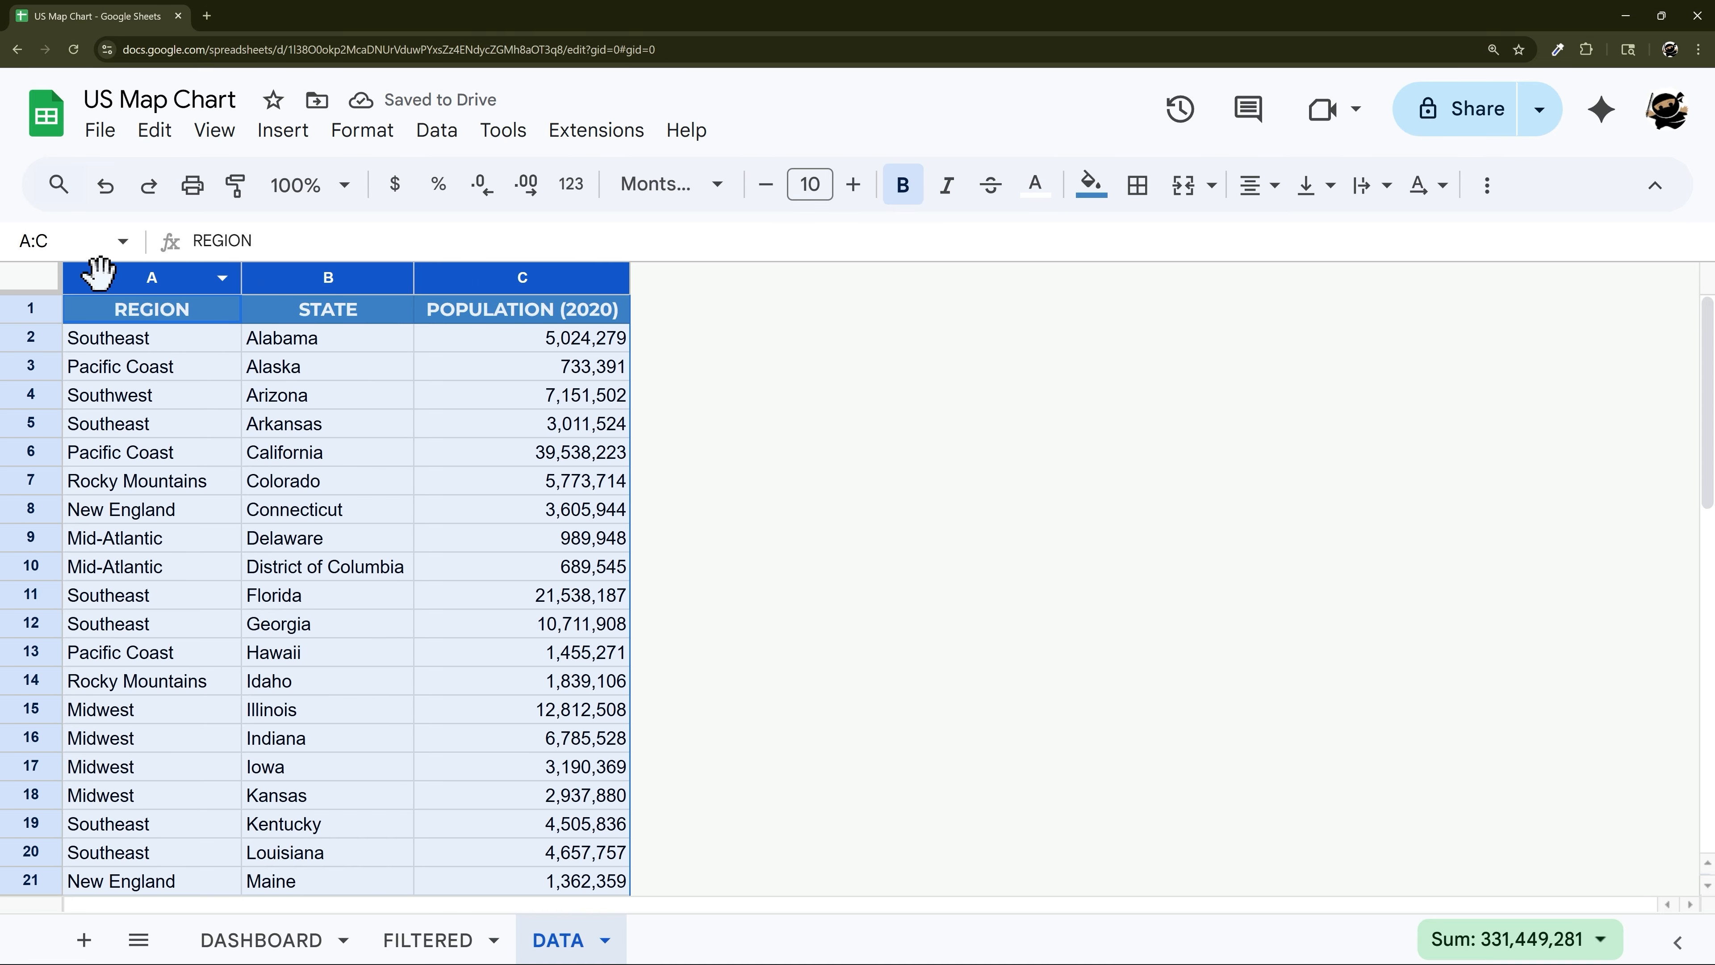
left_click(269, 940)
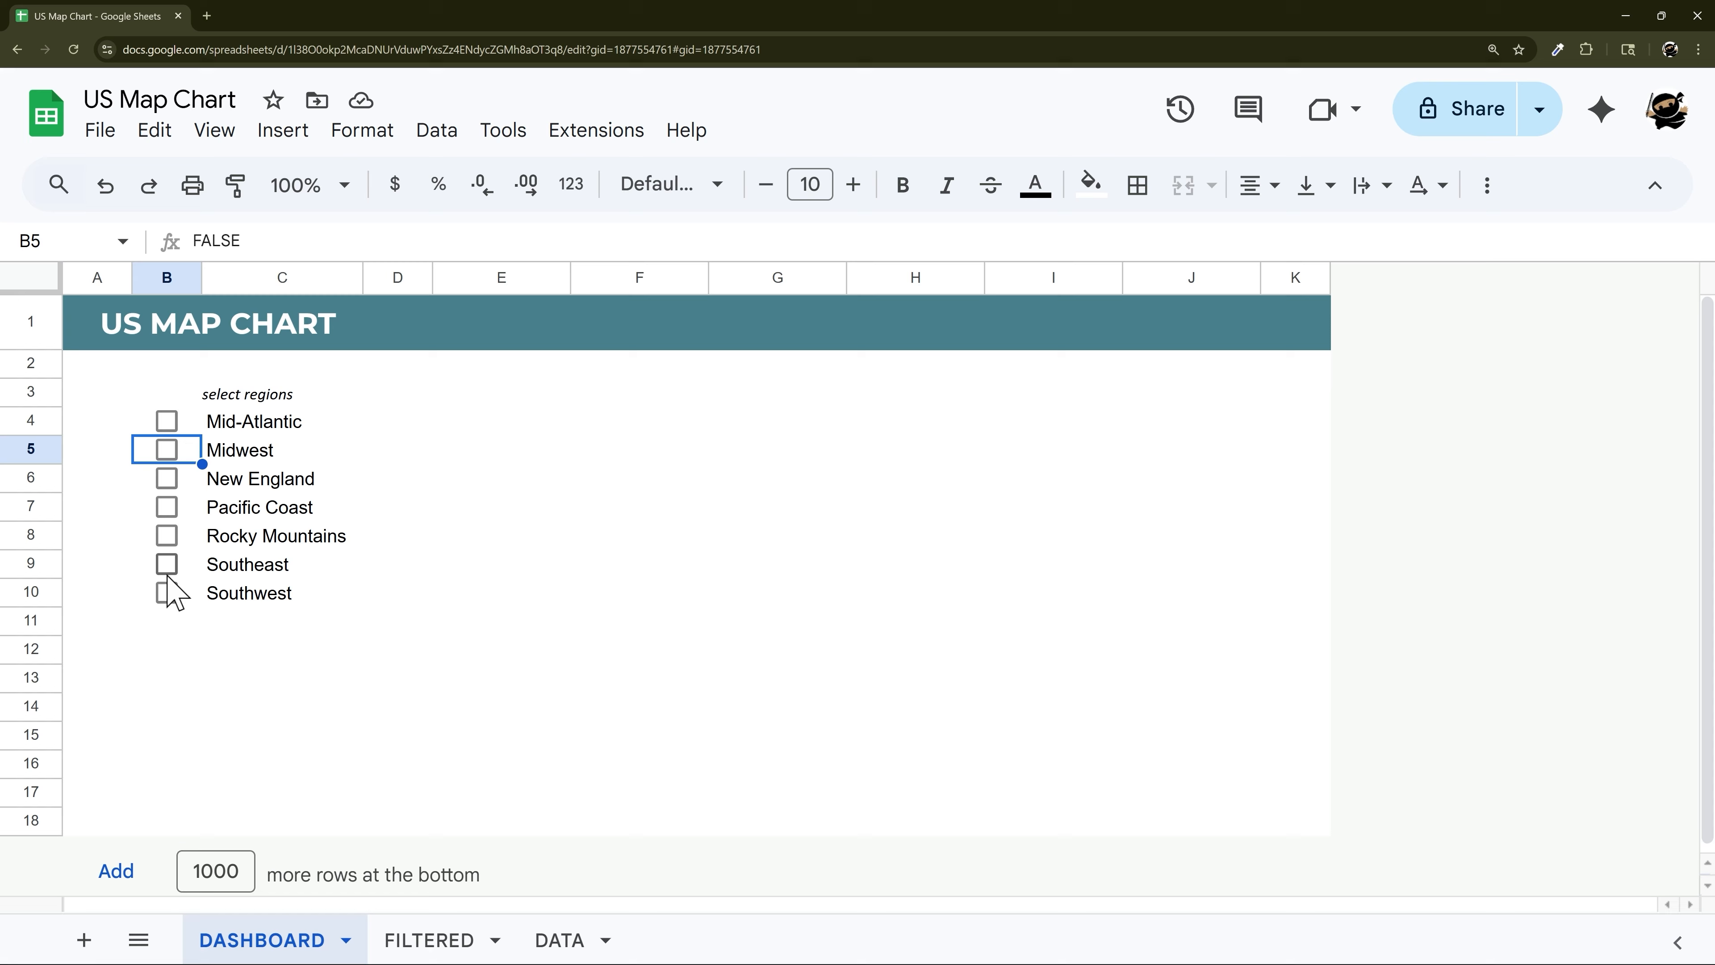
left_click_drag(259, 425, 242, 605)
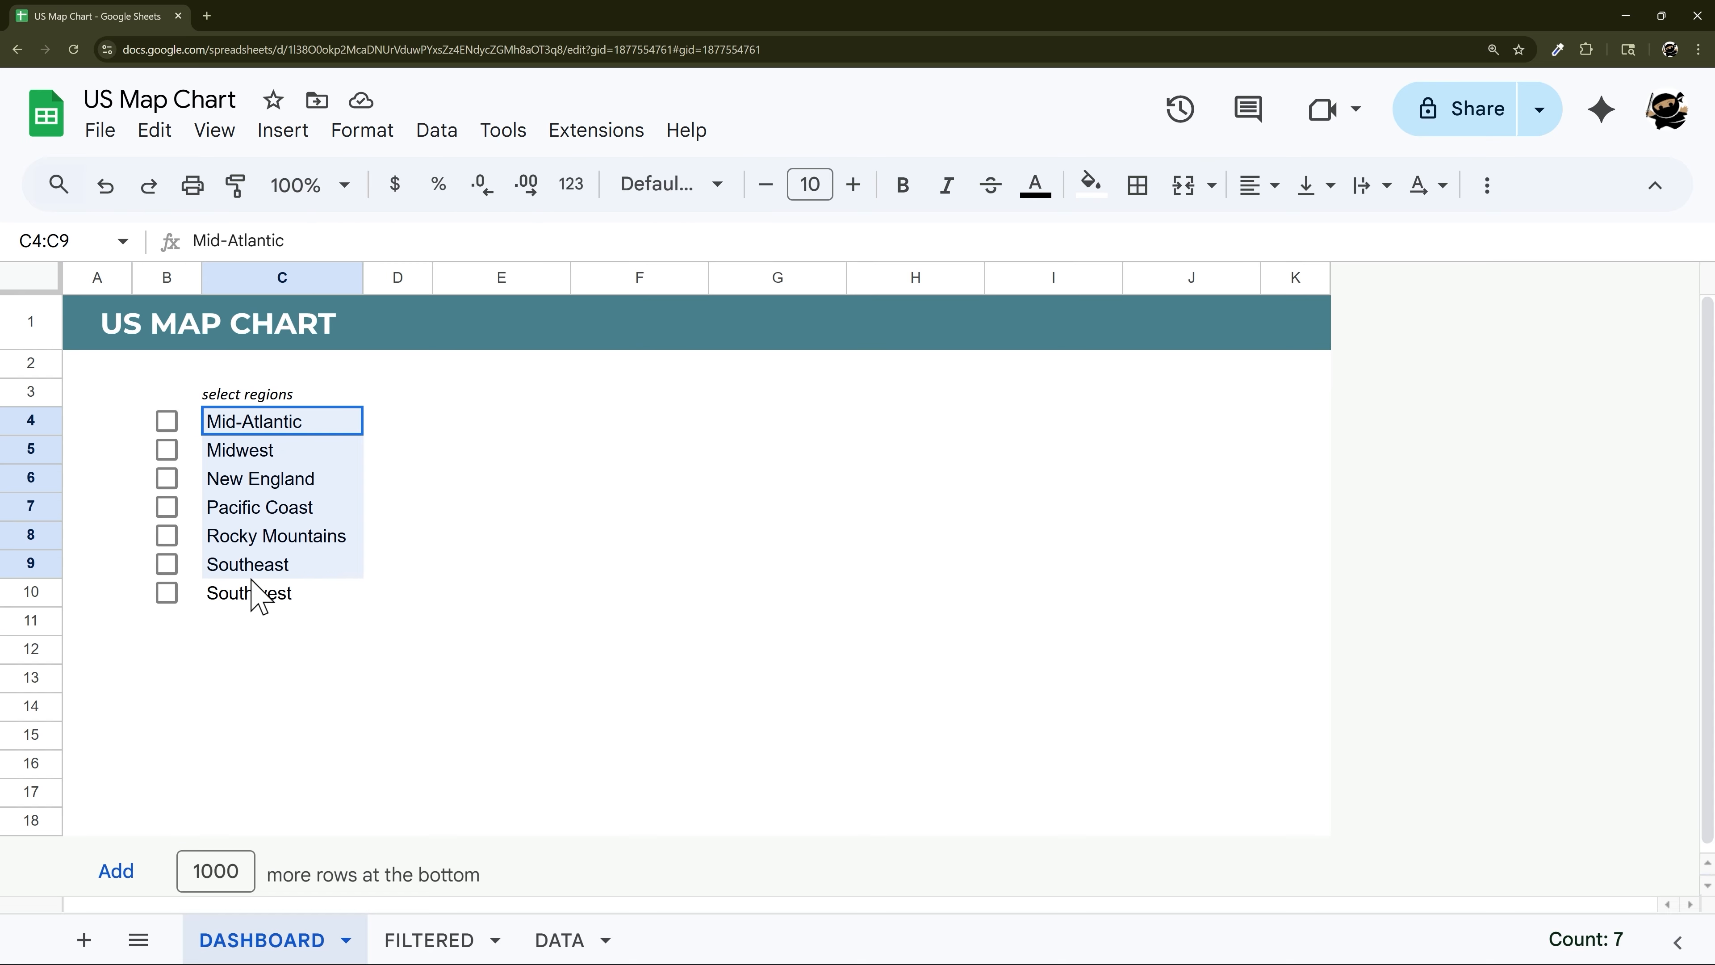
left_click(554, 940)
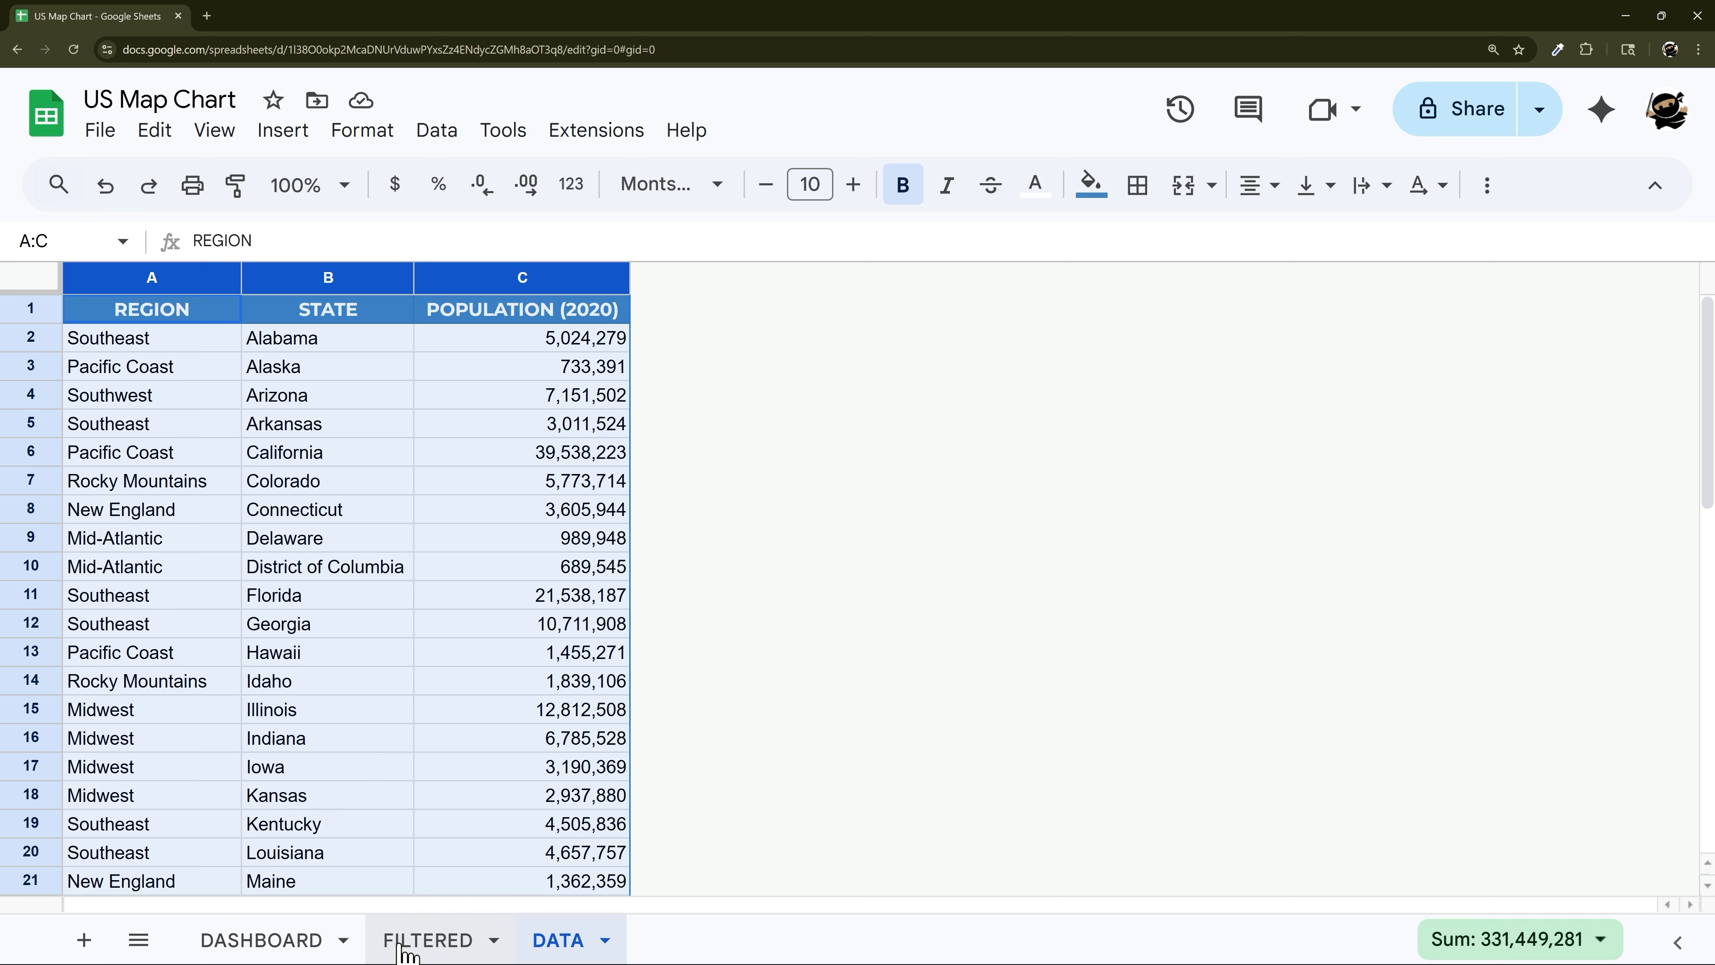
left_click(262, 940)
Enter the formula =unique(DATA!A2:A) in cell E4 of DASHBOARD to list each region once
left_click(511, 424)
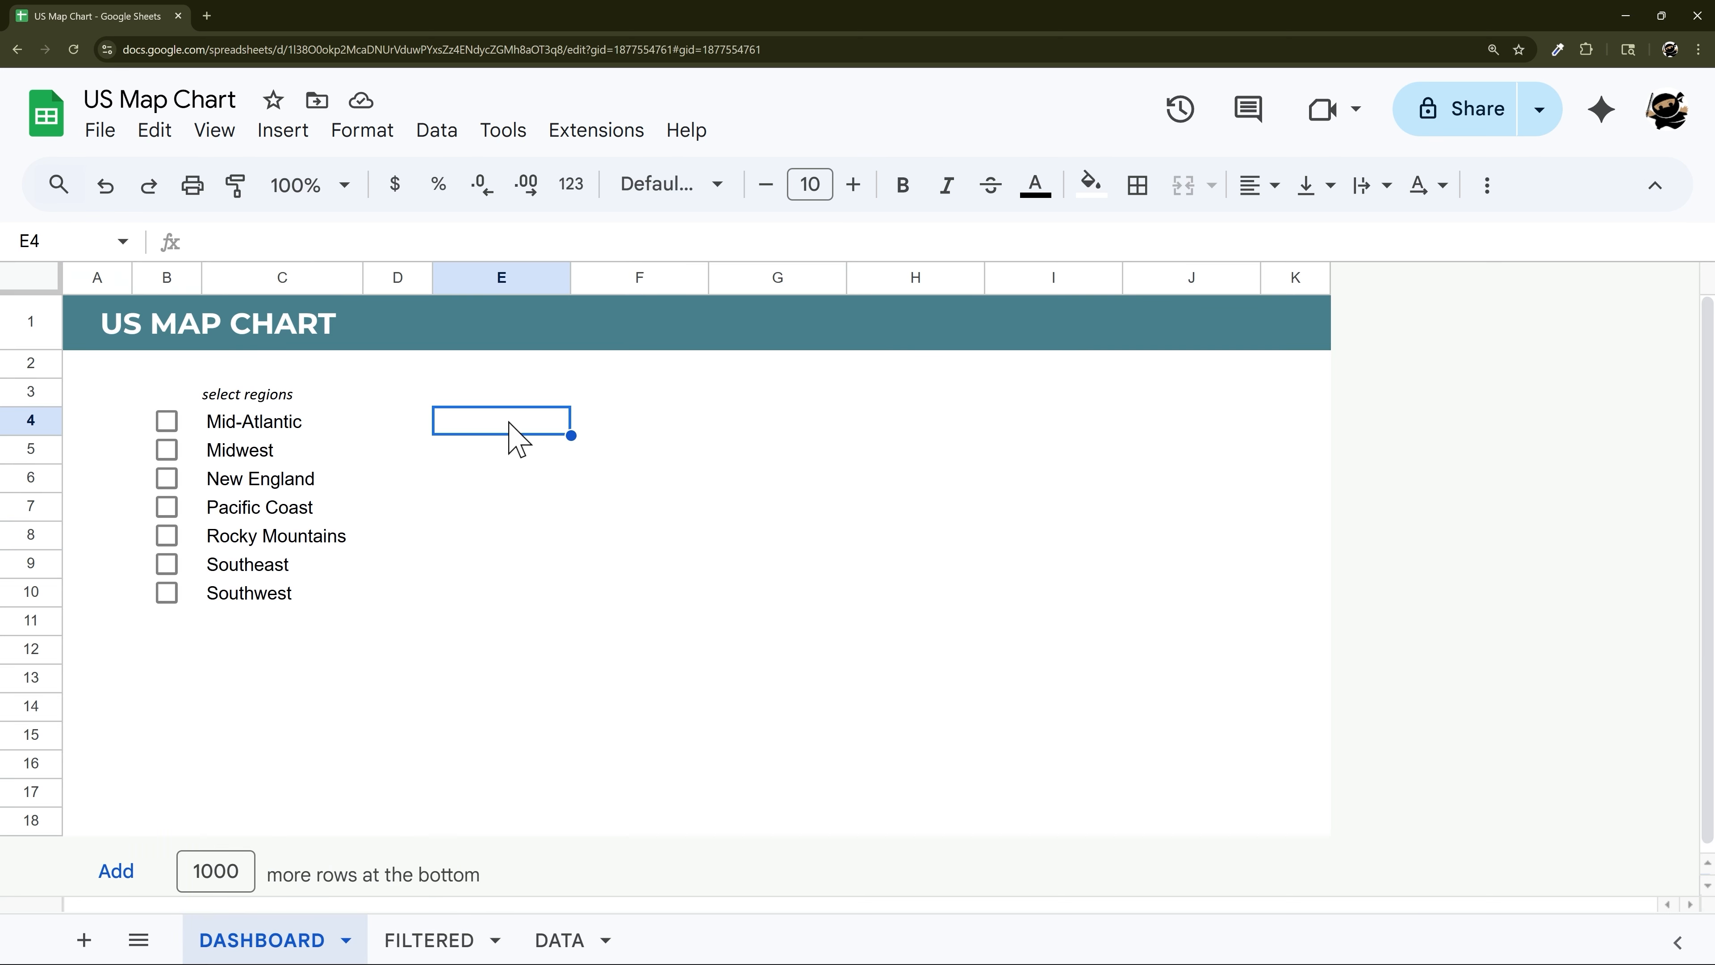
type("=unique(")
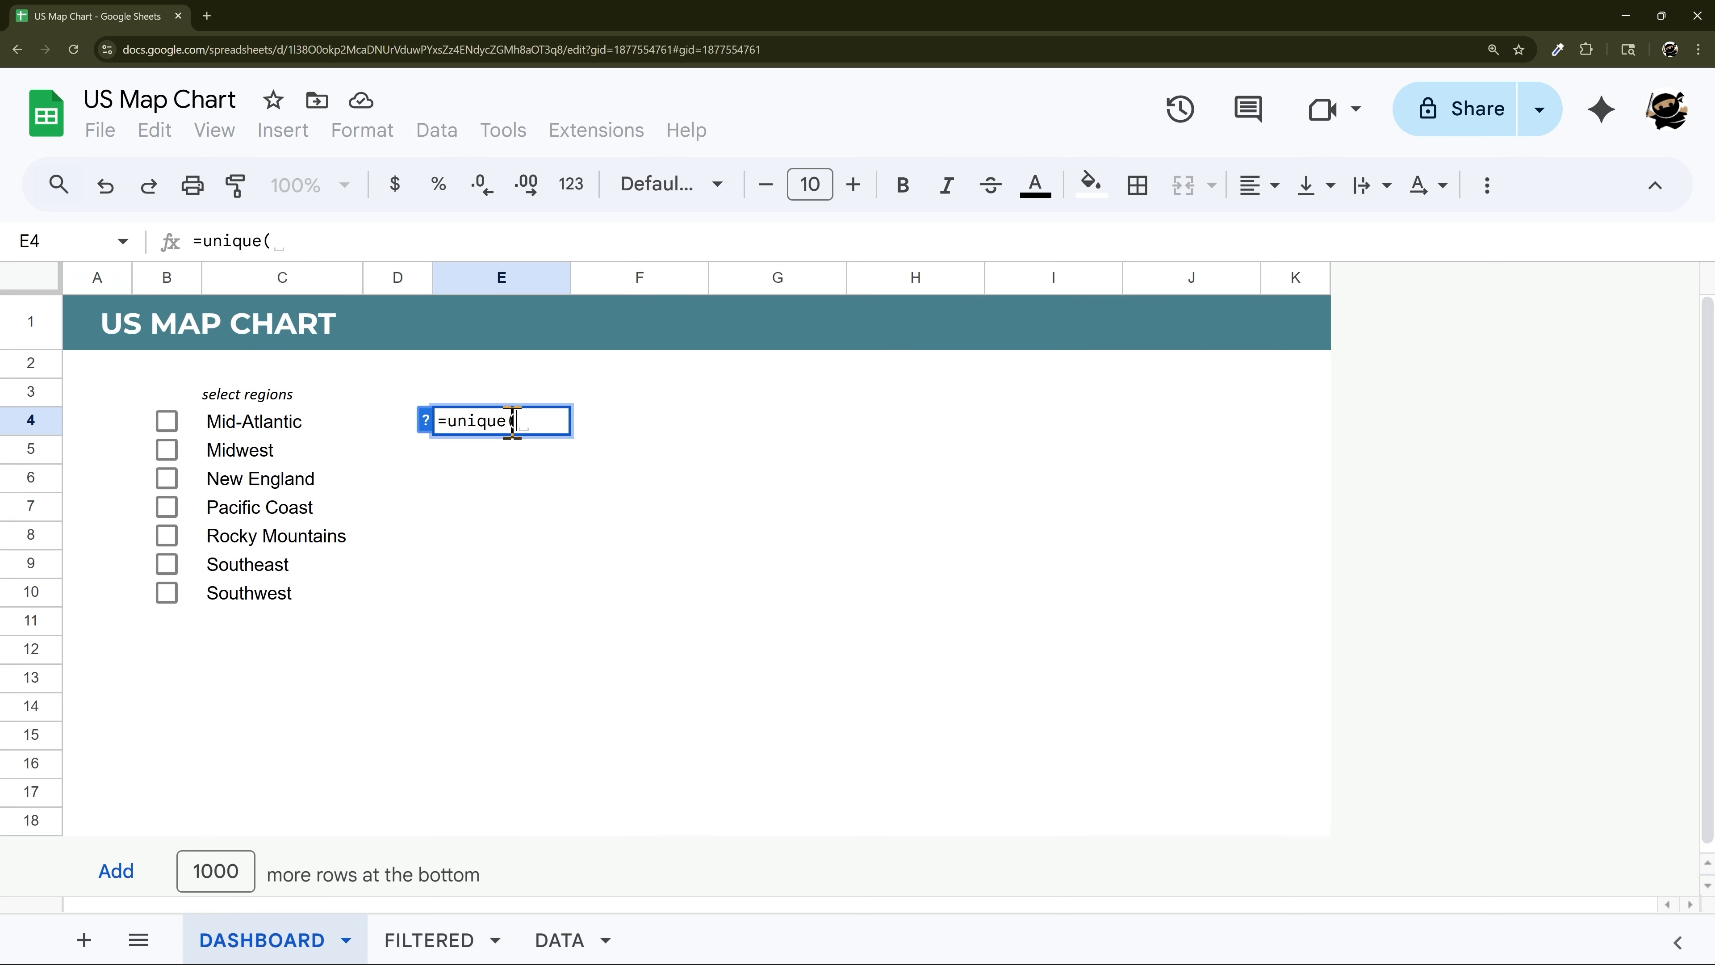
left_click(555, 940)
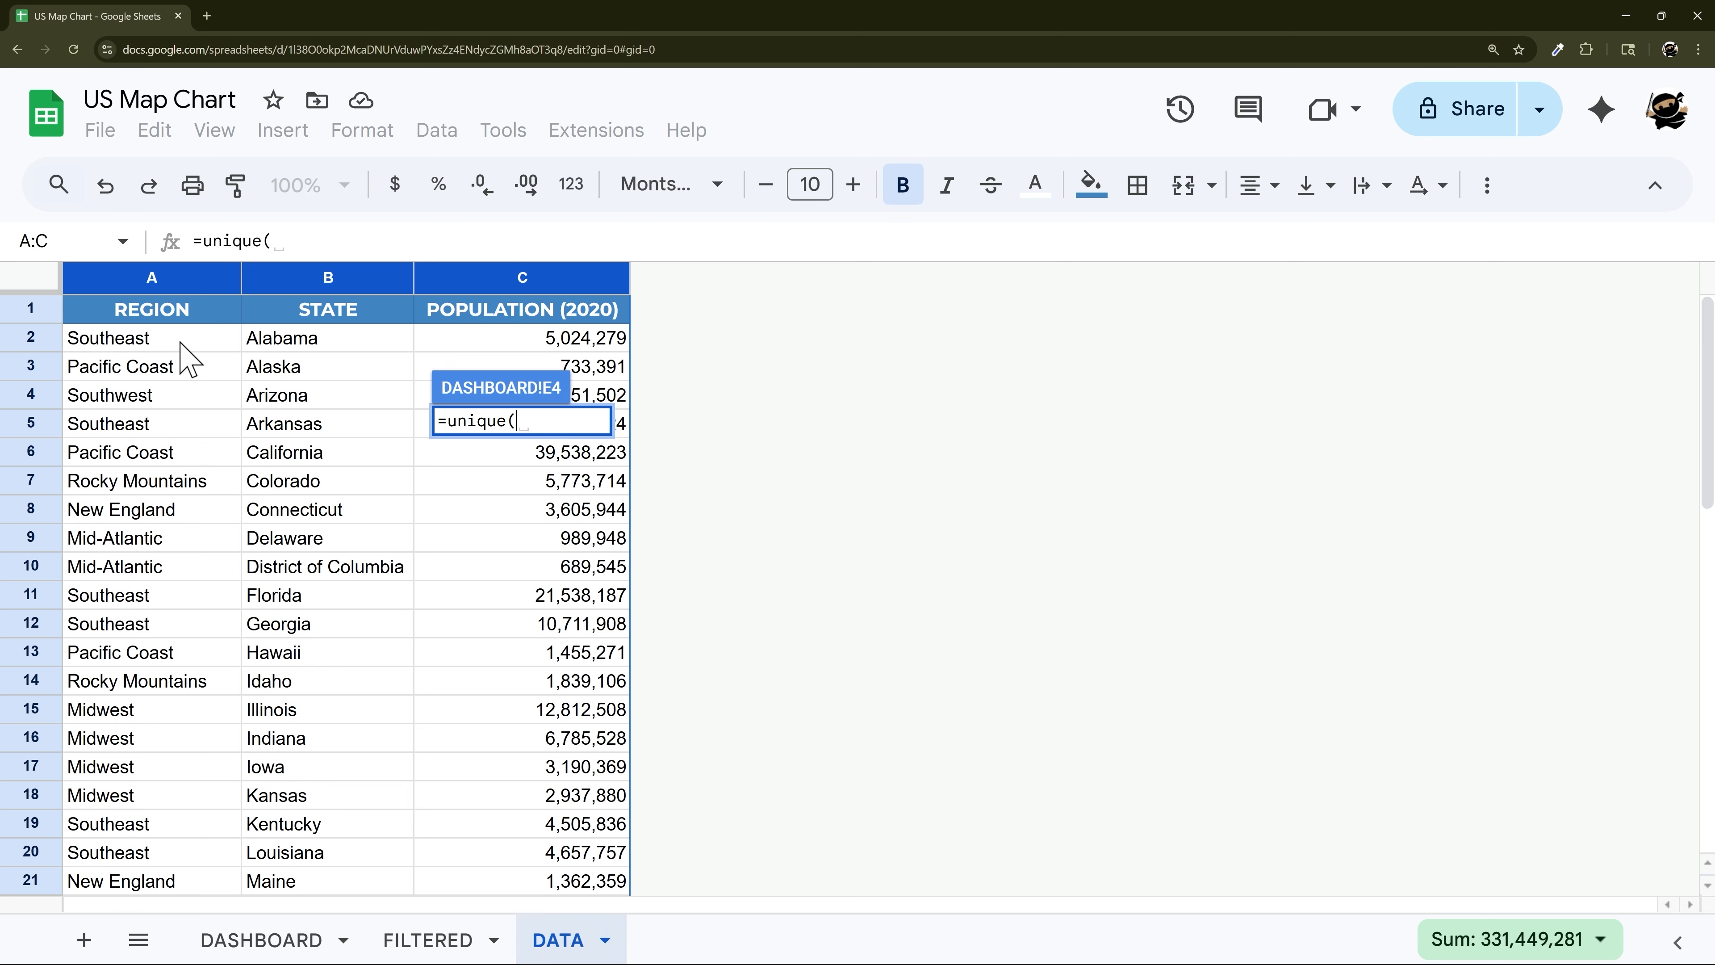
left_click_drag(181, 343, 197, 593)
key("BackSpace")
key("BackSpace")
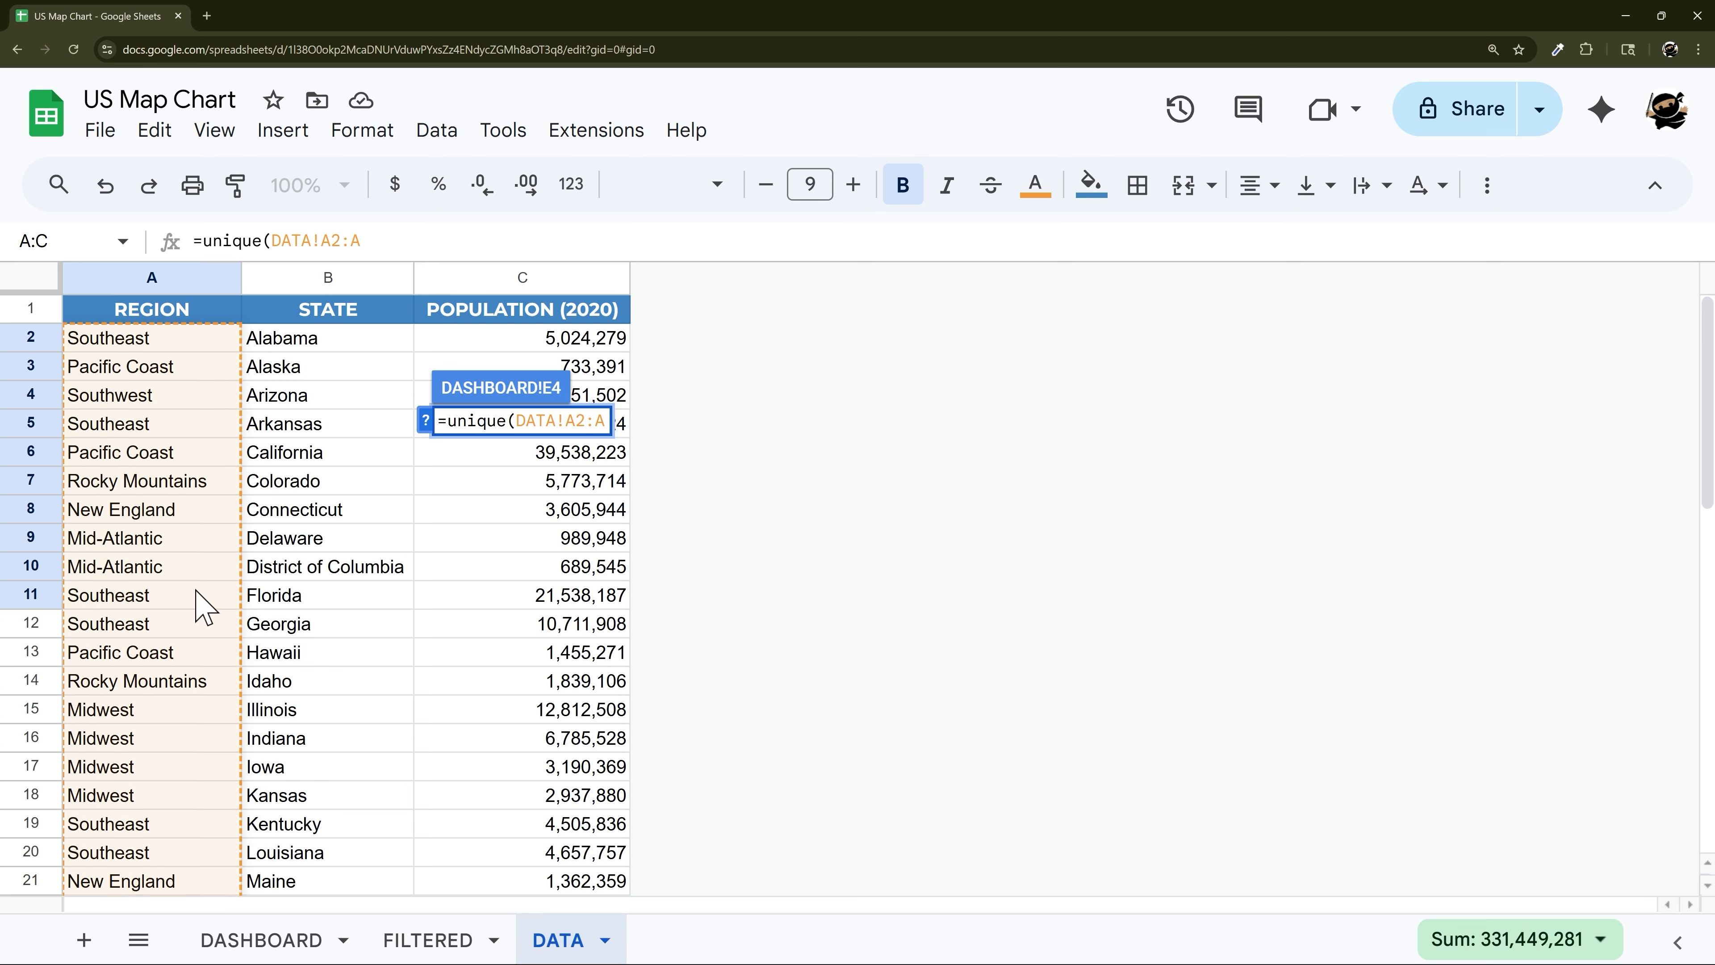
type(")")
key("Return")
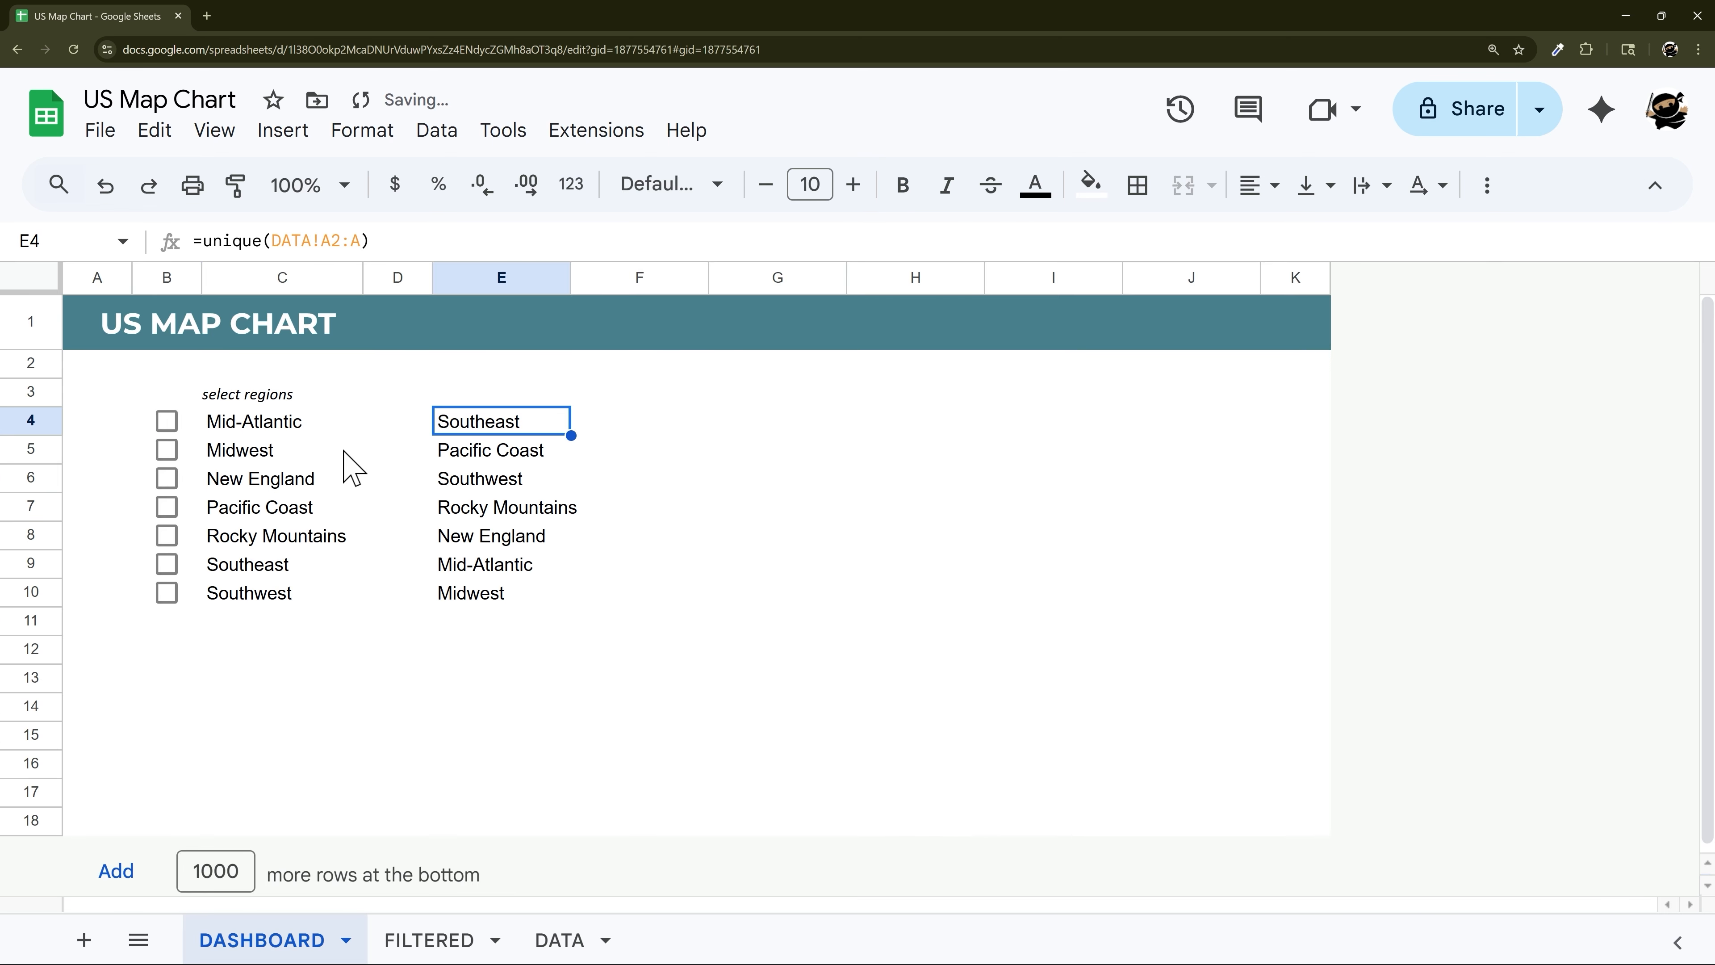
Copy the region list in E4:E10 and paste it over itself as values only
left_click_drag(489, 420, 496, 594)
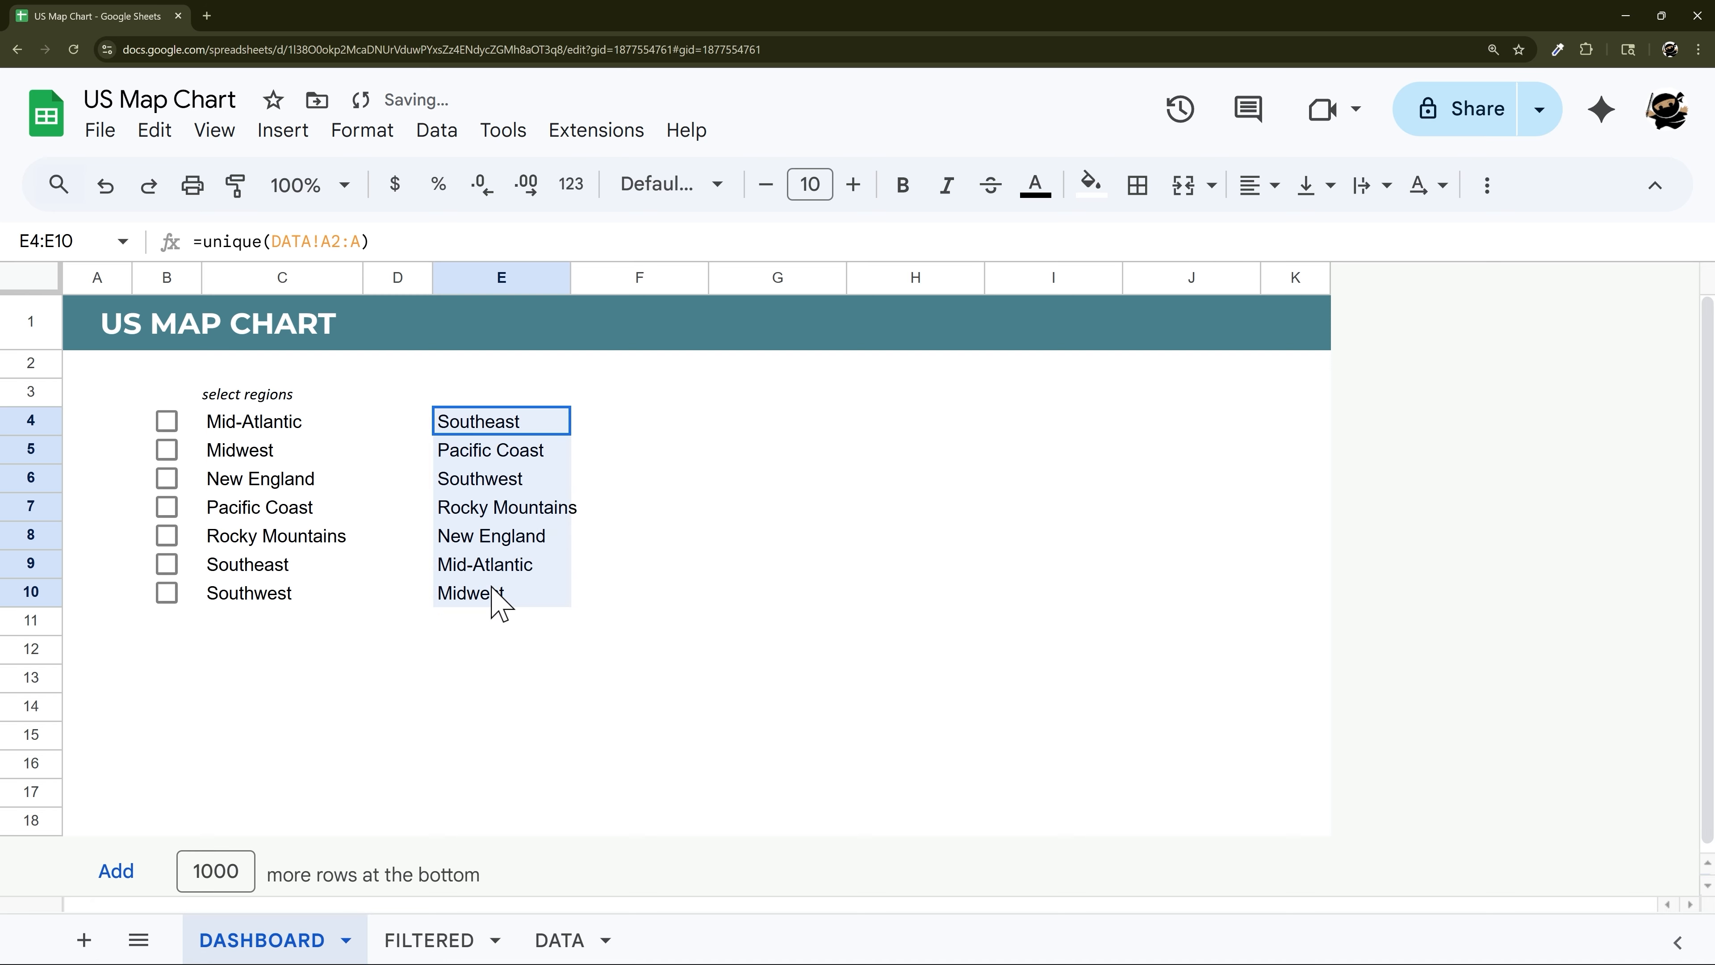
right_click(494, 508)
left_click(594, 252)
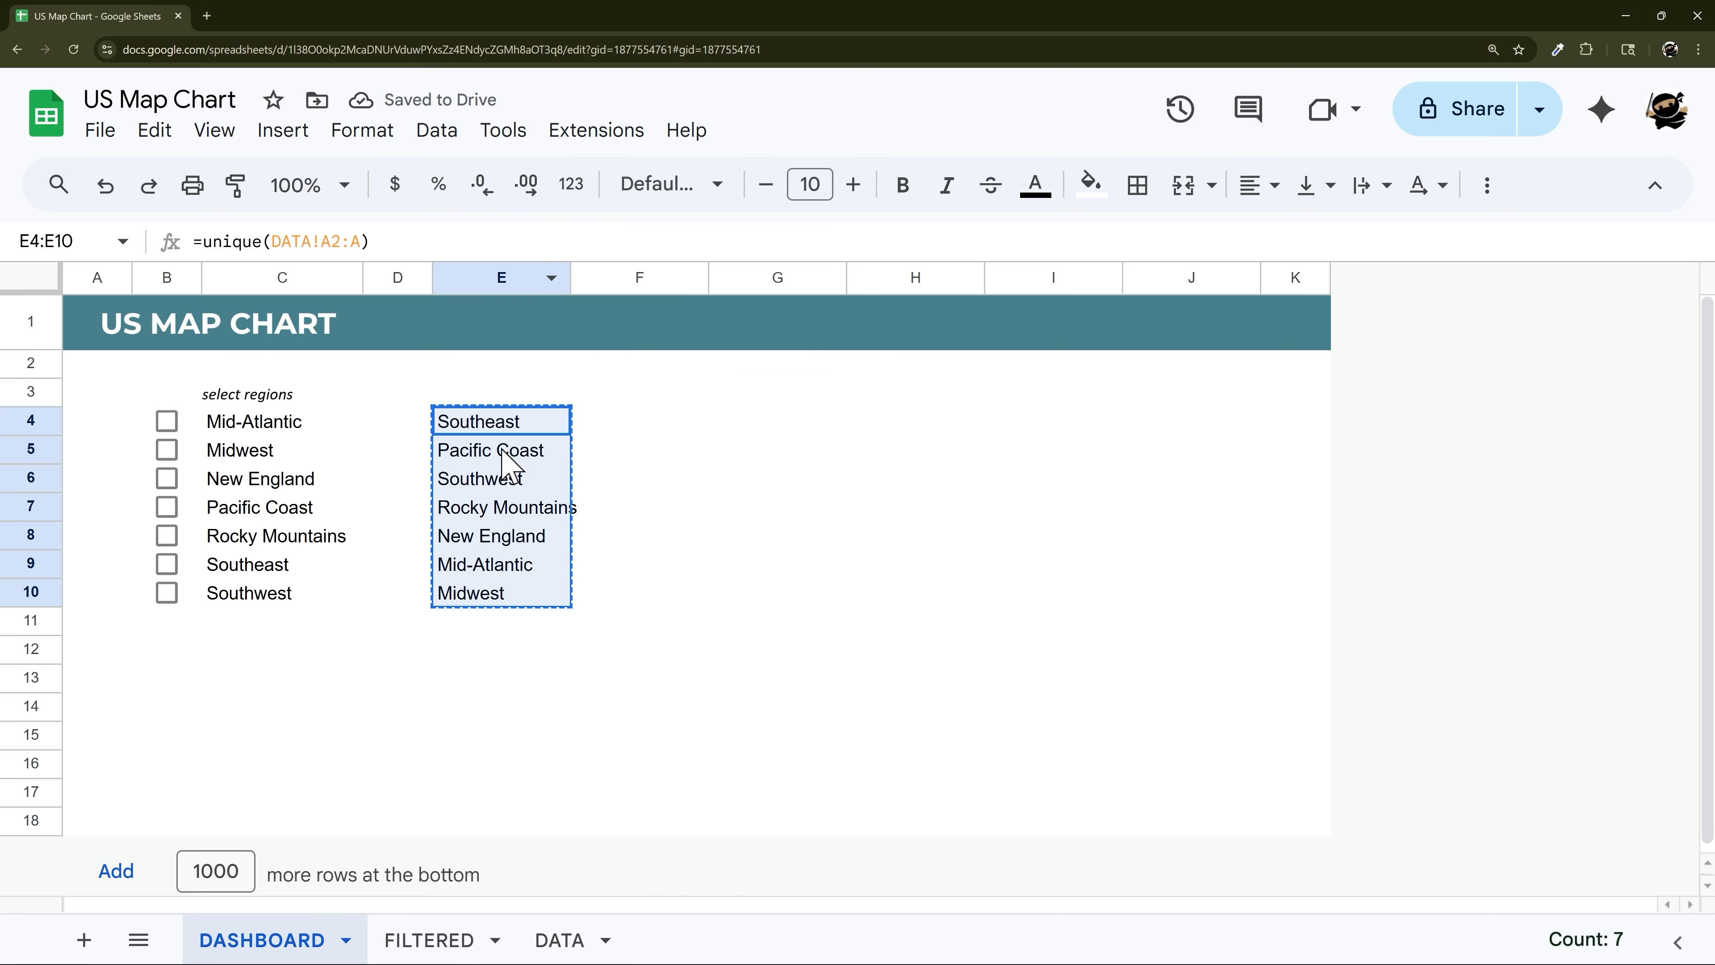
right_click(503, 466)
mouse_move(684, 355)
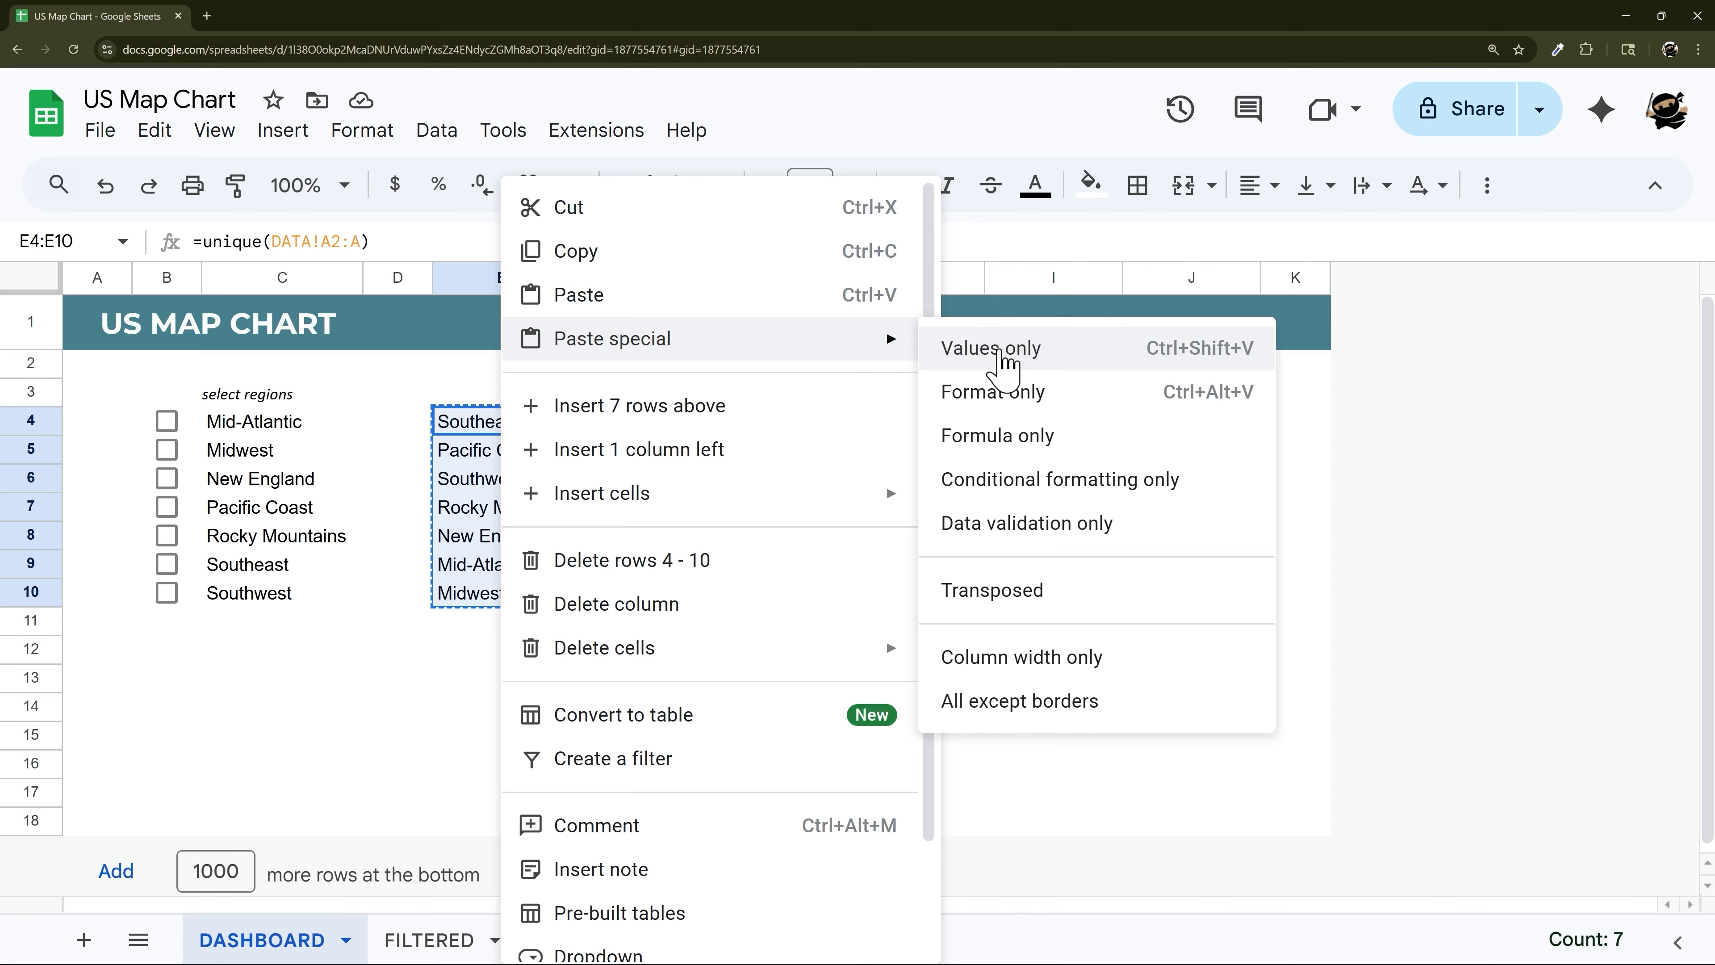
left_click(993, 350)
Sort the range E4:E10 by column E from A to Z
left_click_drag(489, 422, 493, 594)
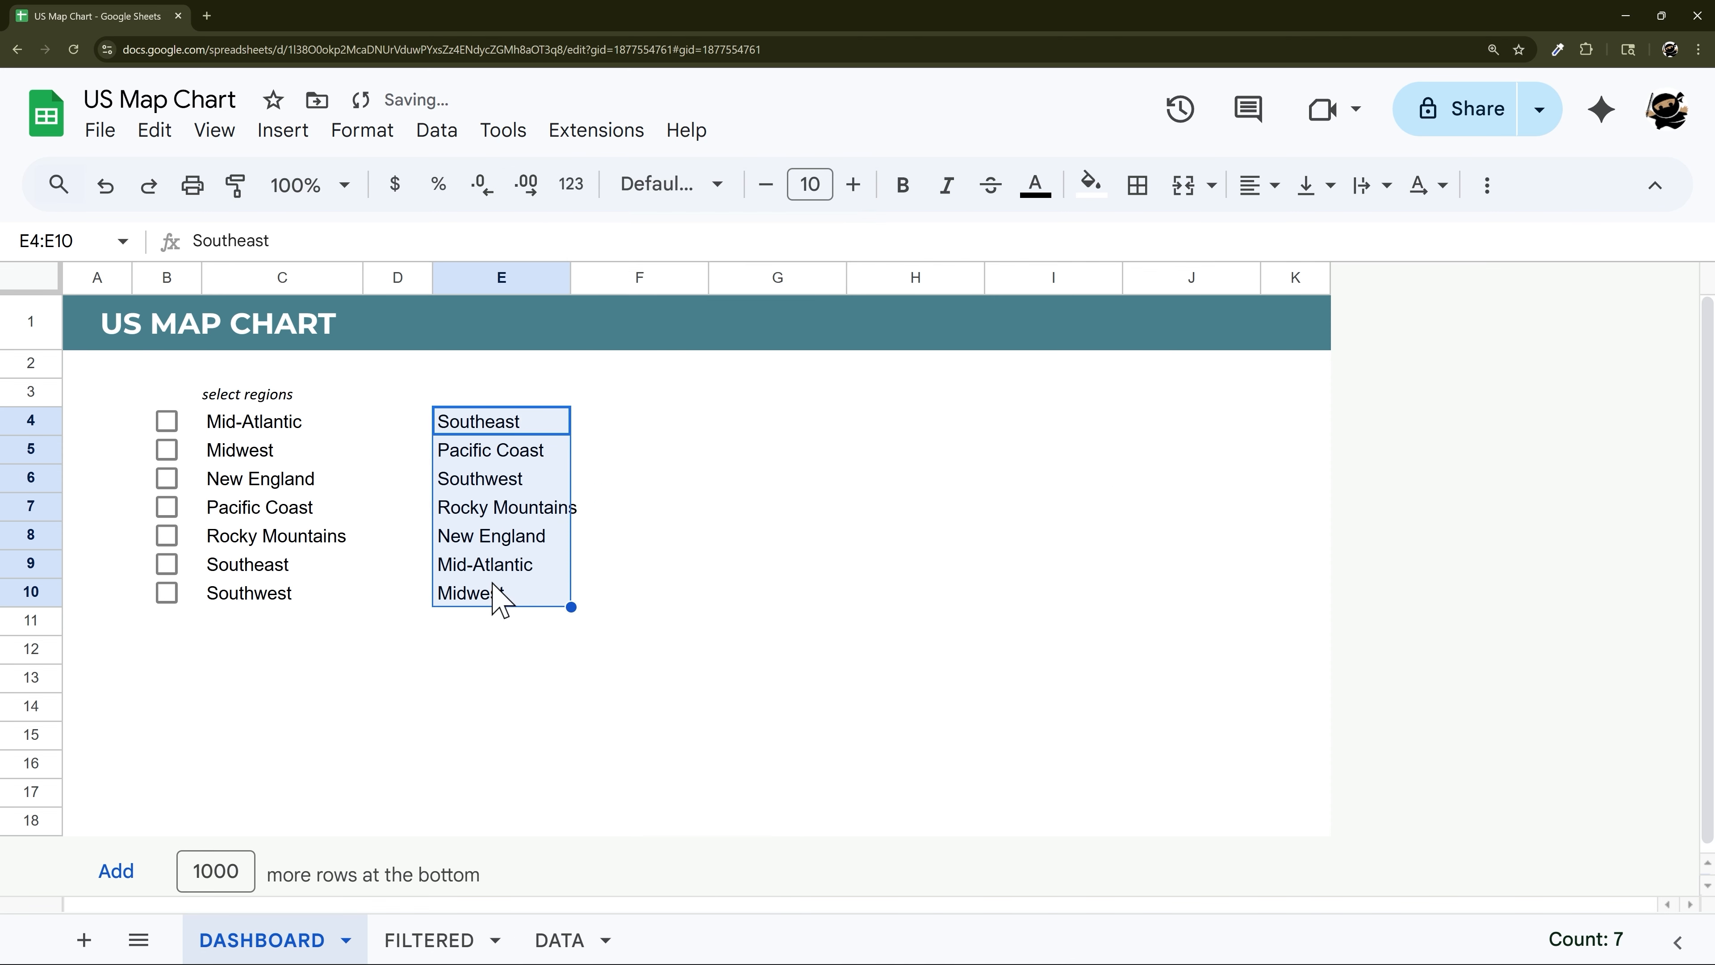
right_click(503, 582)
scroll(503, 582, "down", 3)
mouse_move(675, 936)
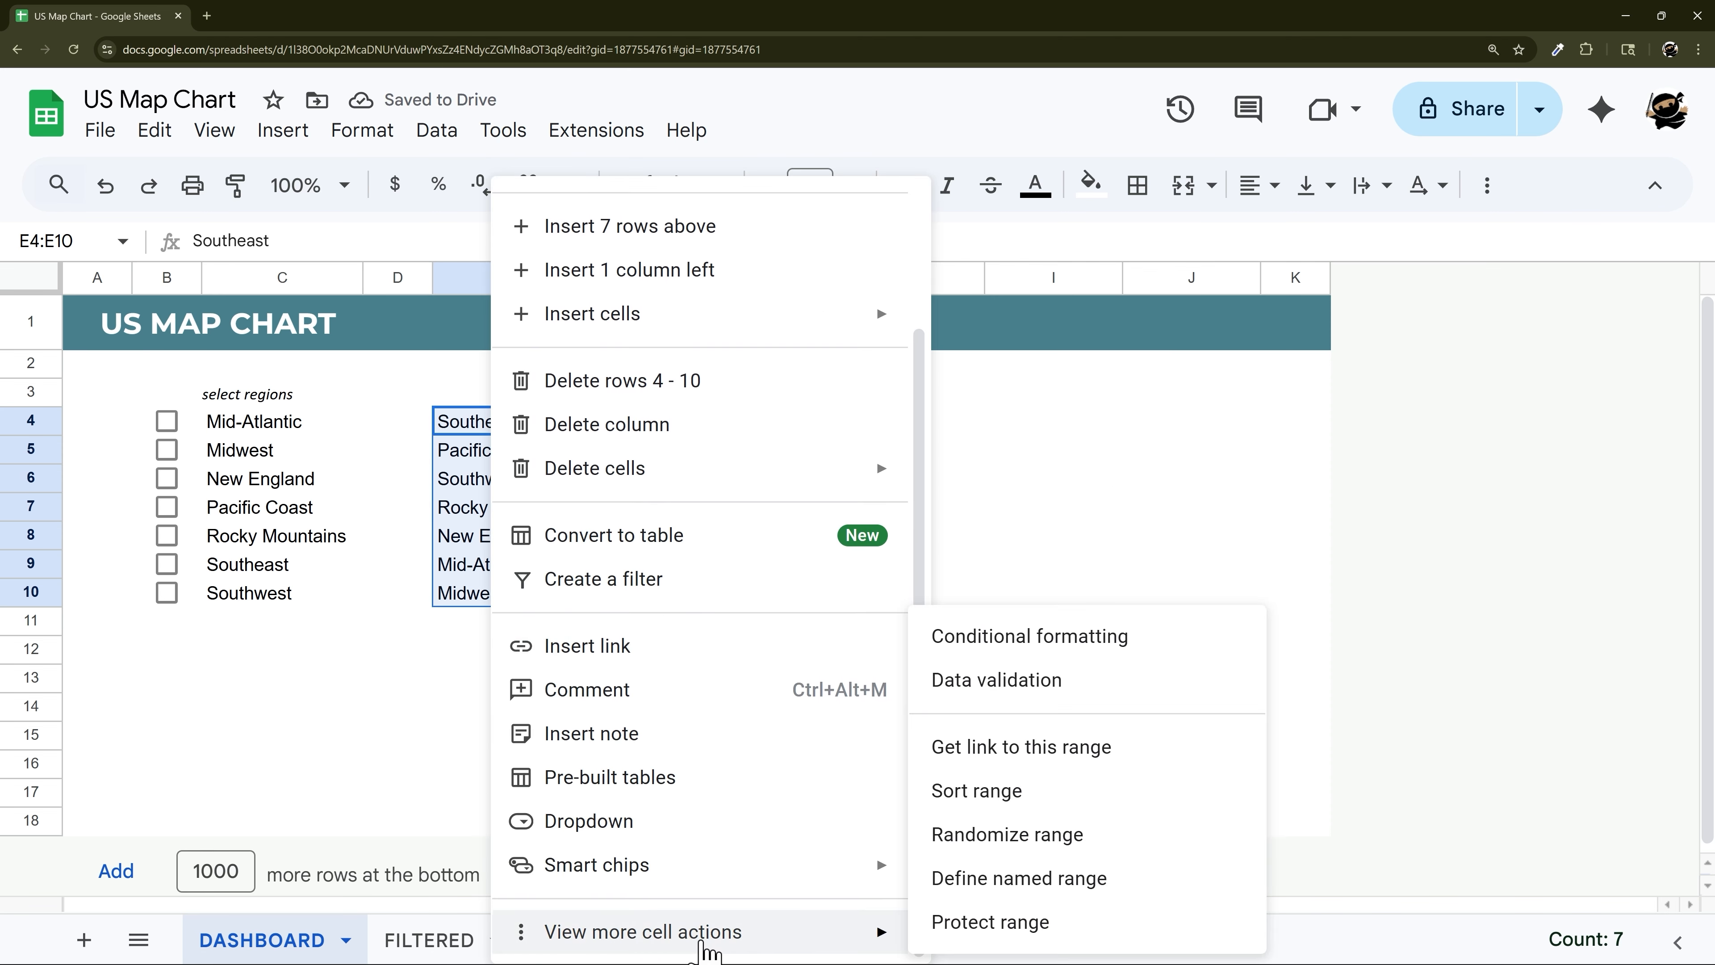
left_click(1006, 804)
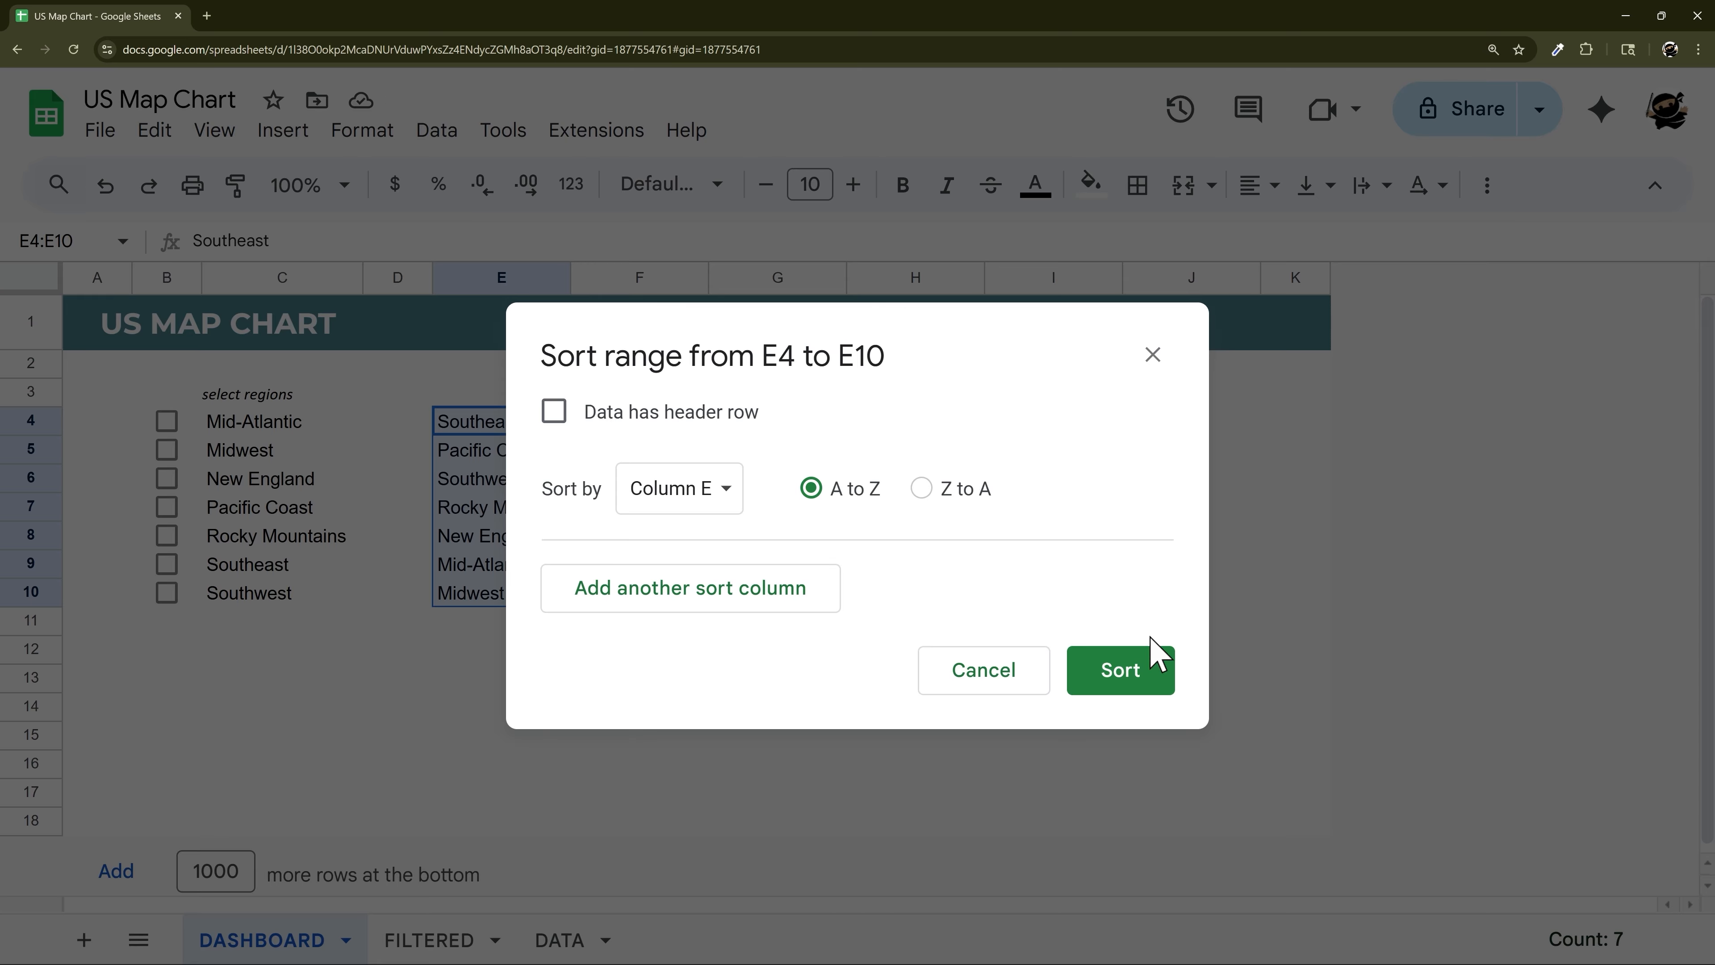
left_click(1141, 666)
Compare the sorted list with the regions in C4:C10 and delete the duplicate list from column E
left_click_drag(476, 422, 501, 597)
left_click_drag(239, 433, 268, 608)
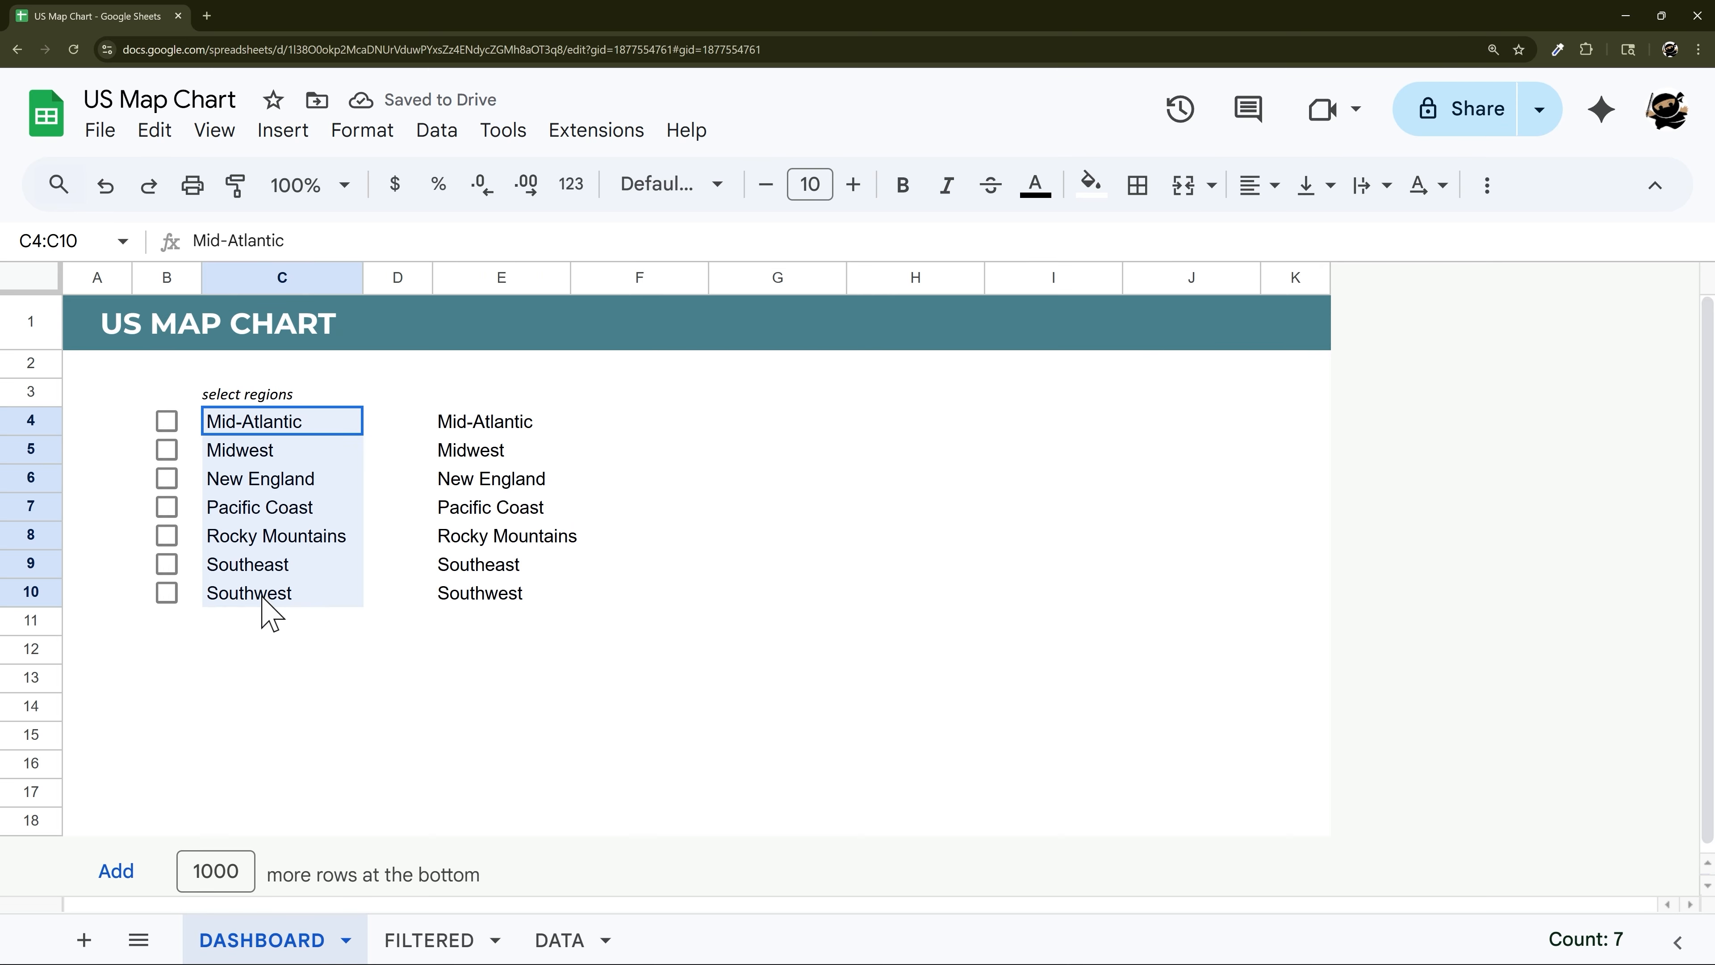
left_click_drag(448, 422, 500, 652)
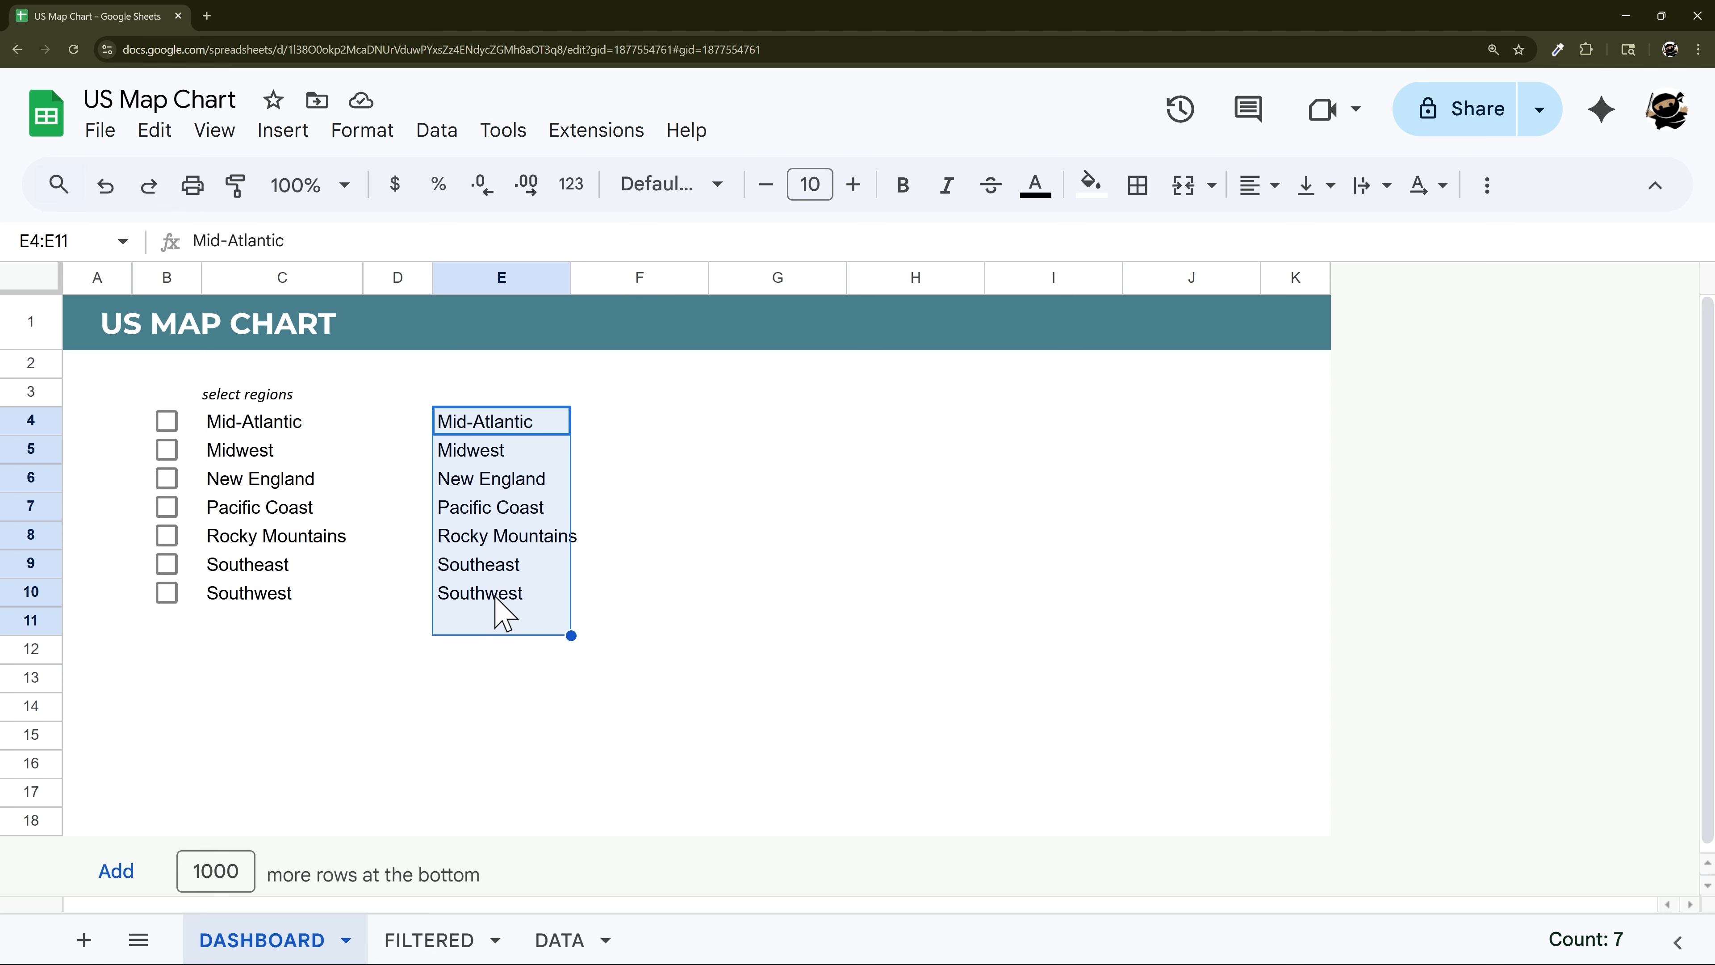
key("Delete")
Clear the existing checkboxes from B4:B10 and insert new checkboxes in the same cells
left_click_drag(183, 433, 191, 607)
key("Delete")
left_click(473, 593)
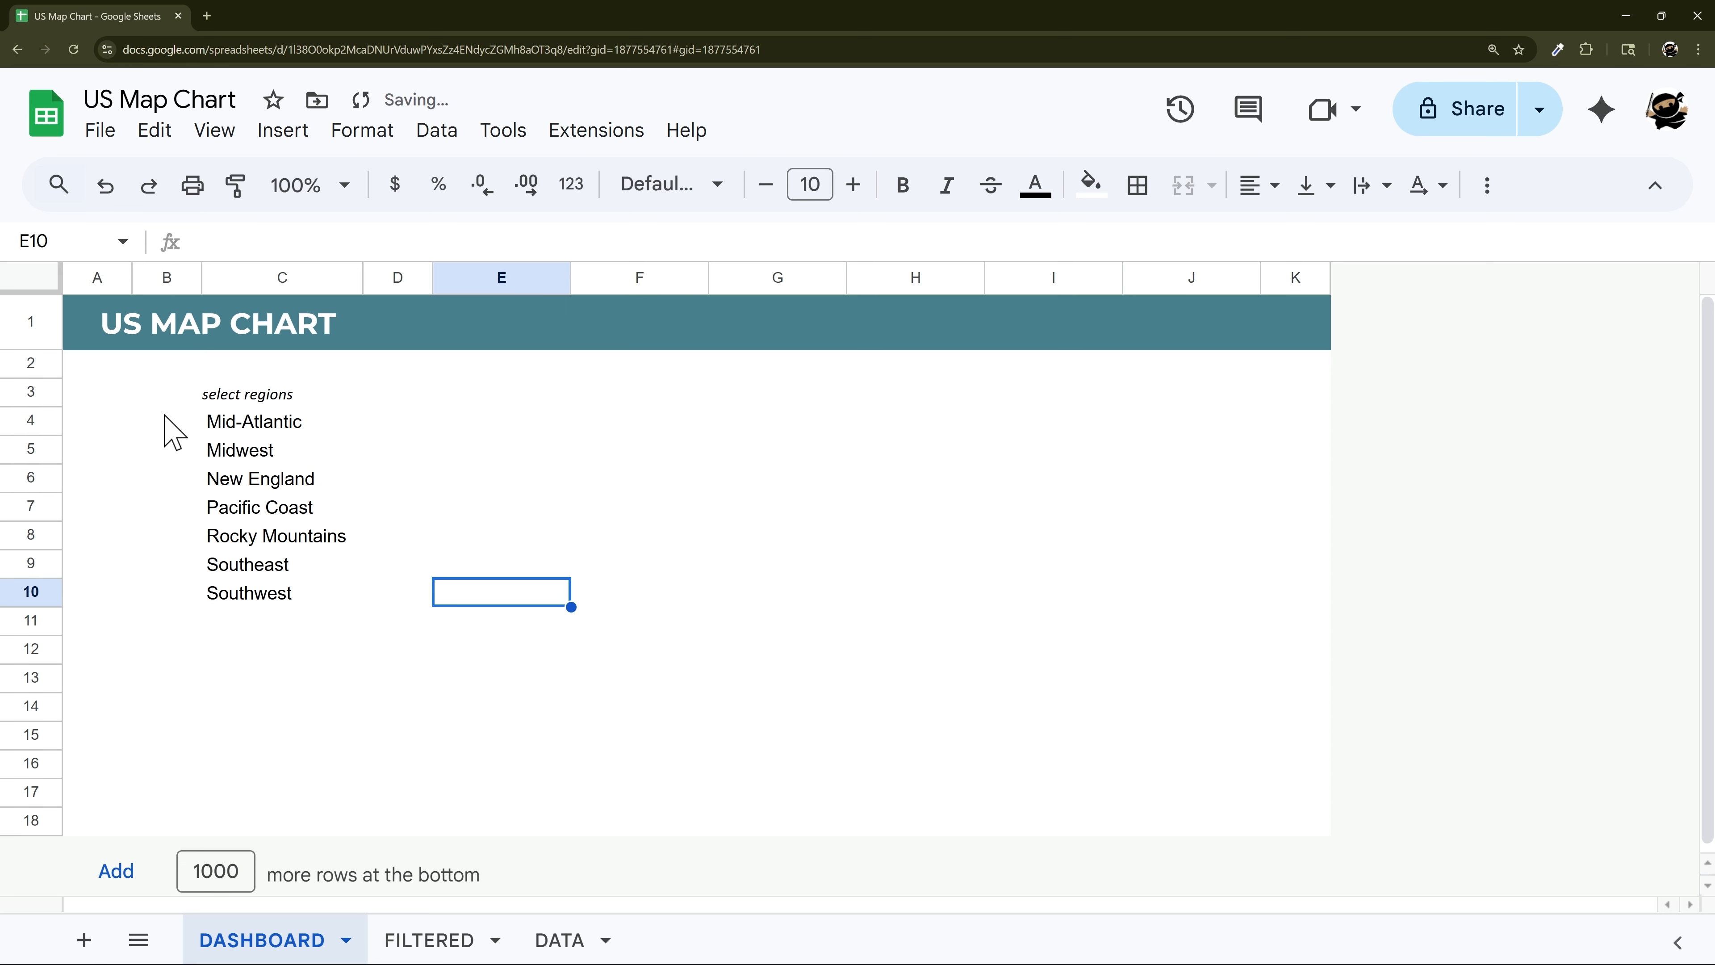
left_click_drag(163, 414, 172, 601)
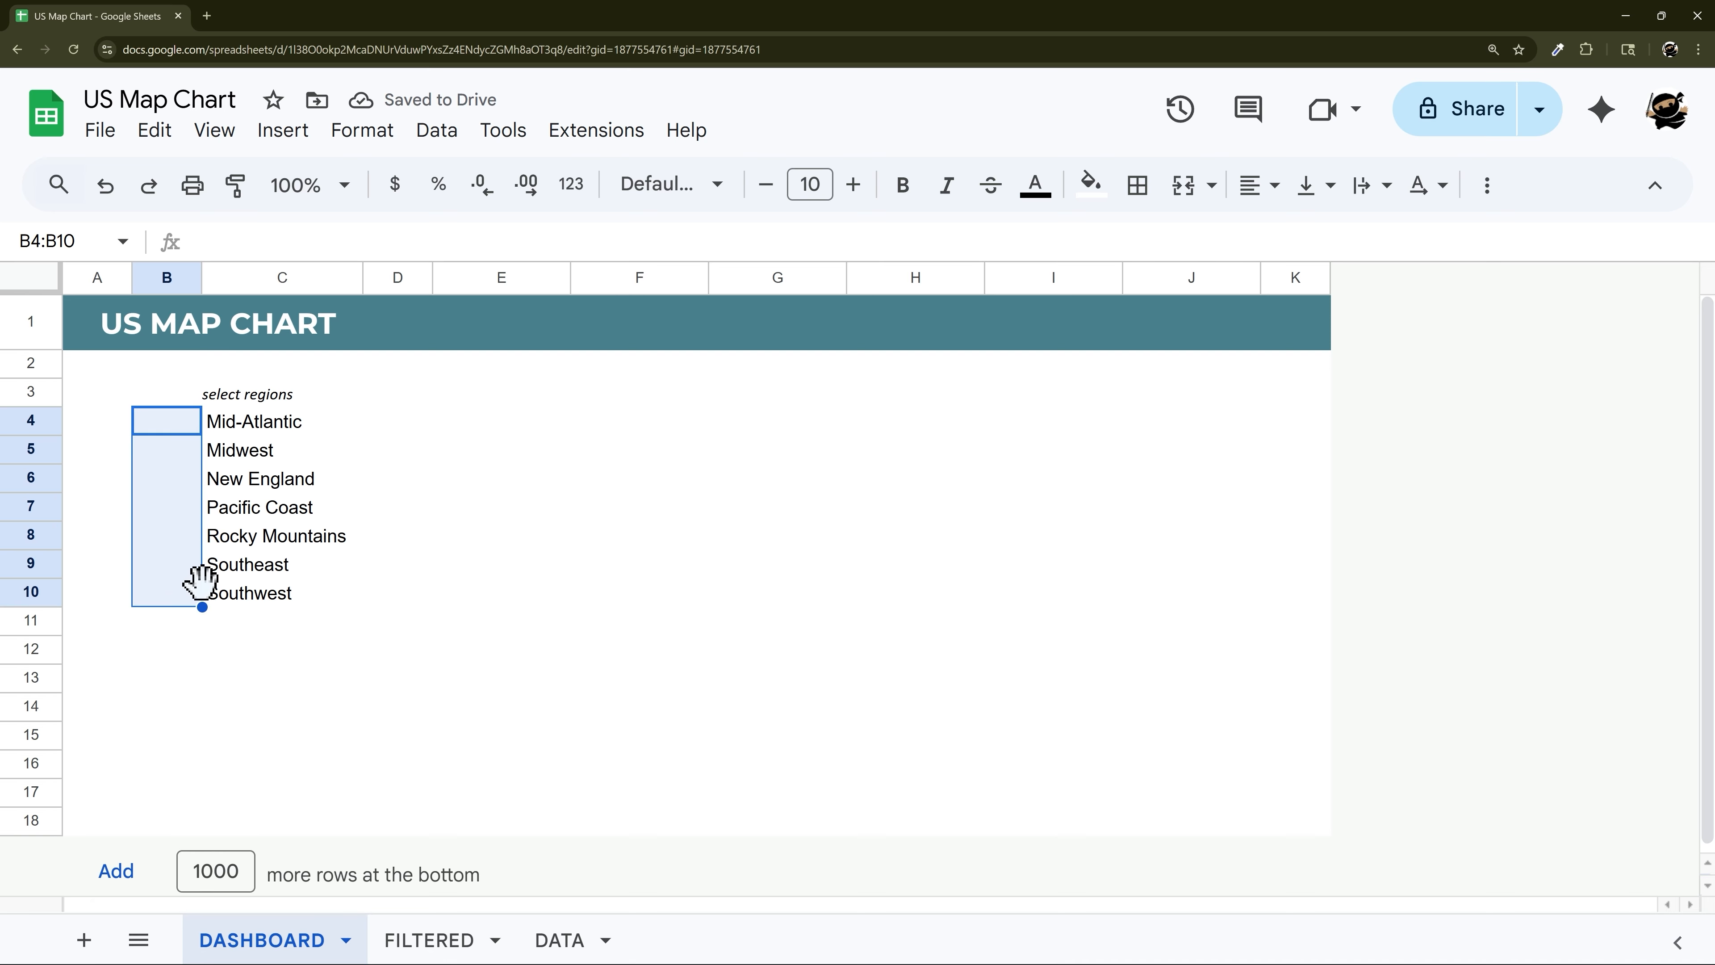
left_click(282, 131)
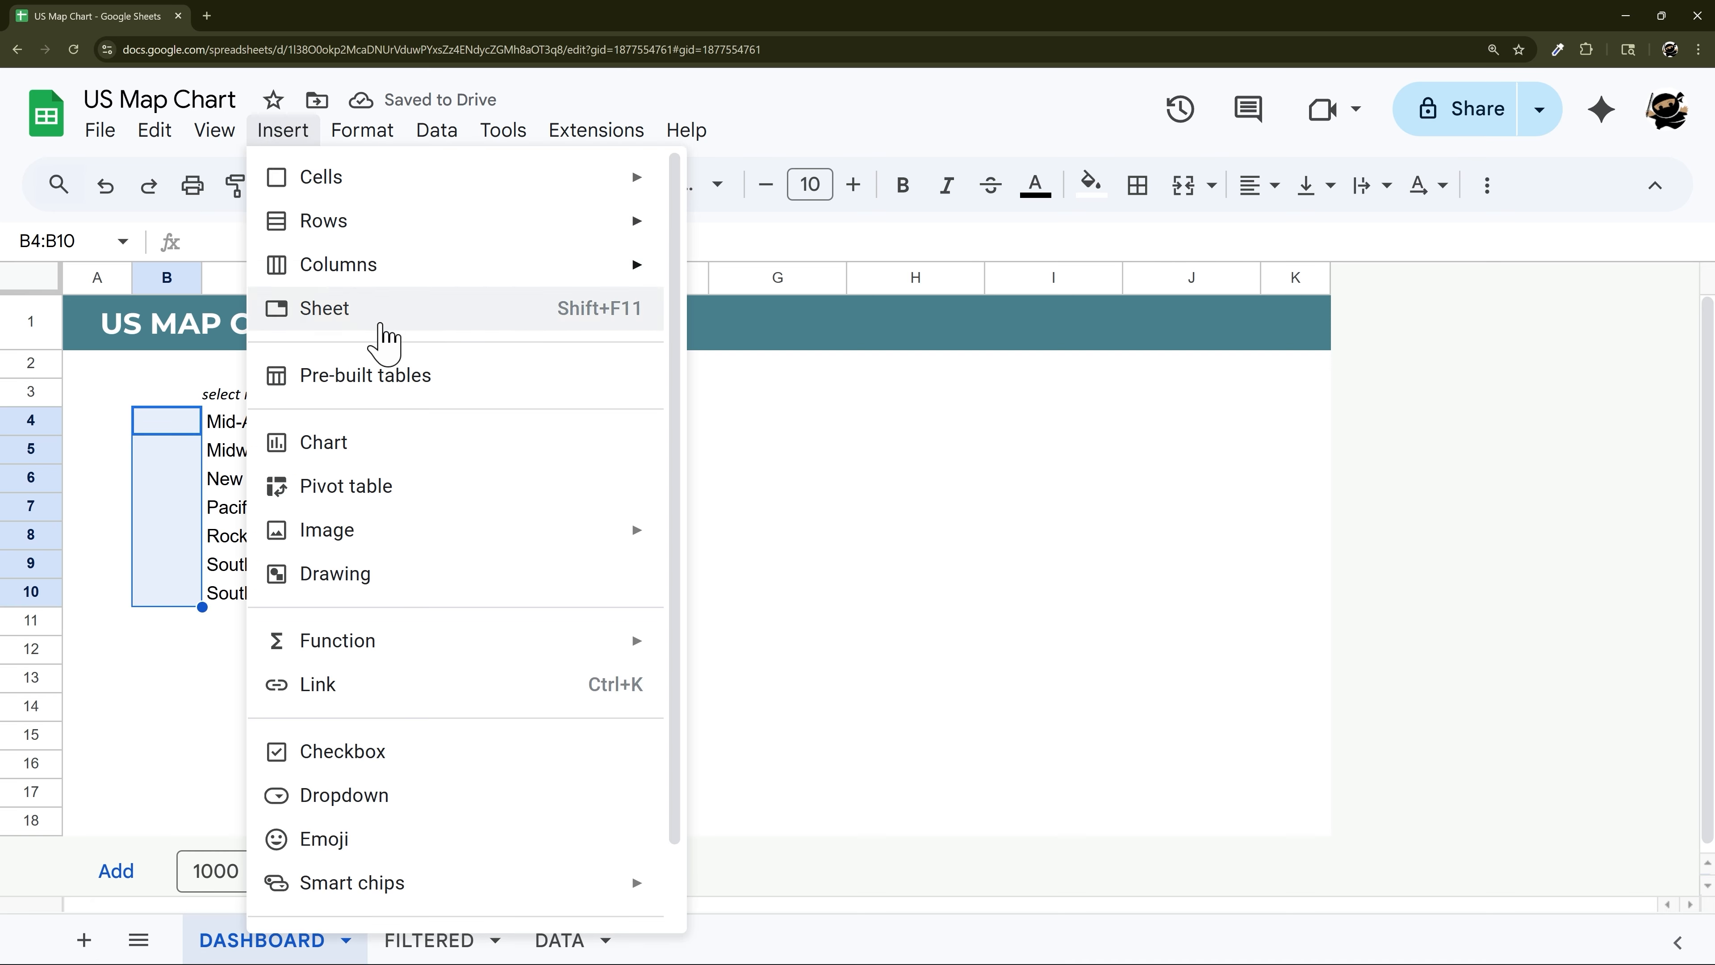
left_click(348, 751)
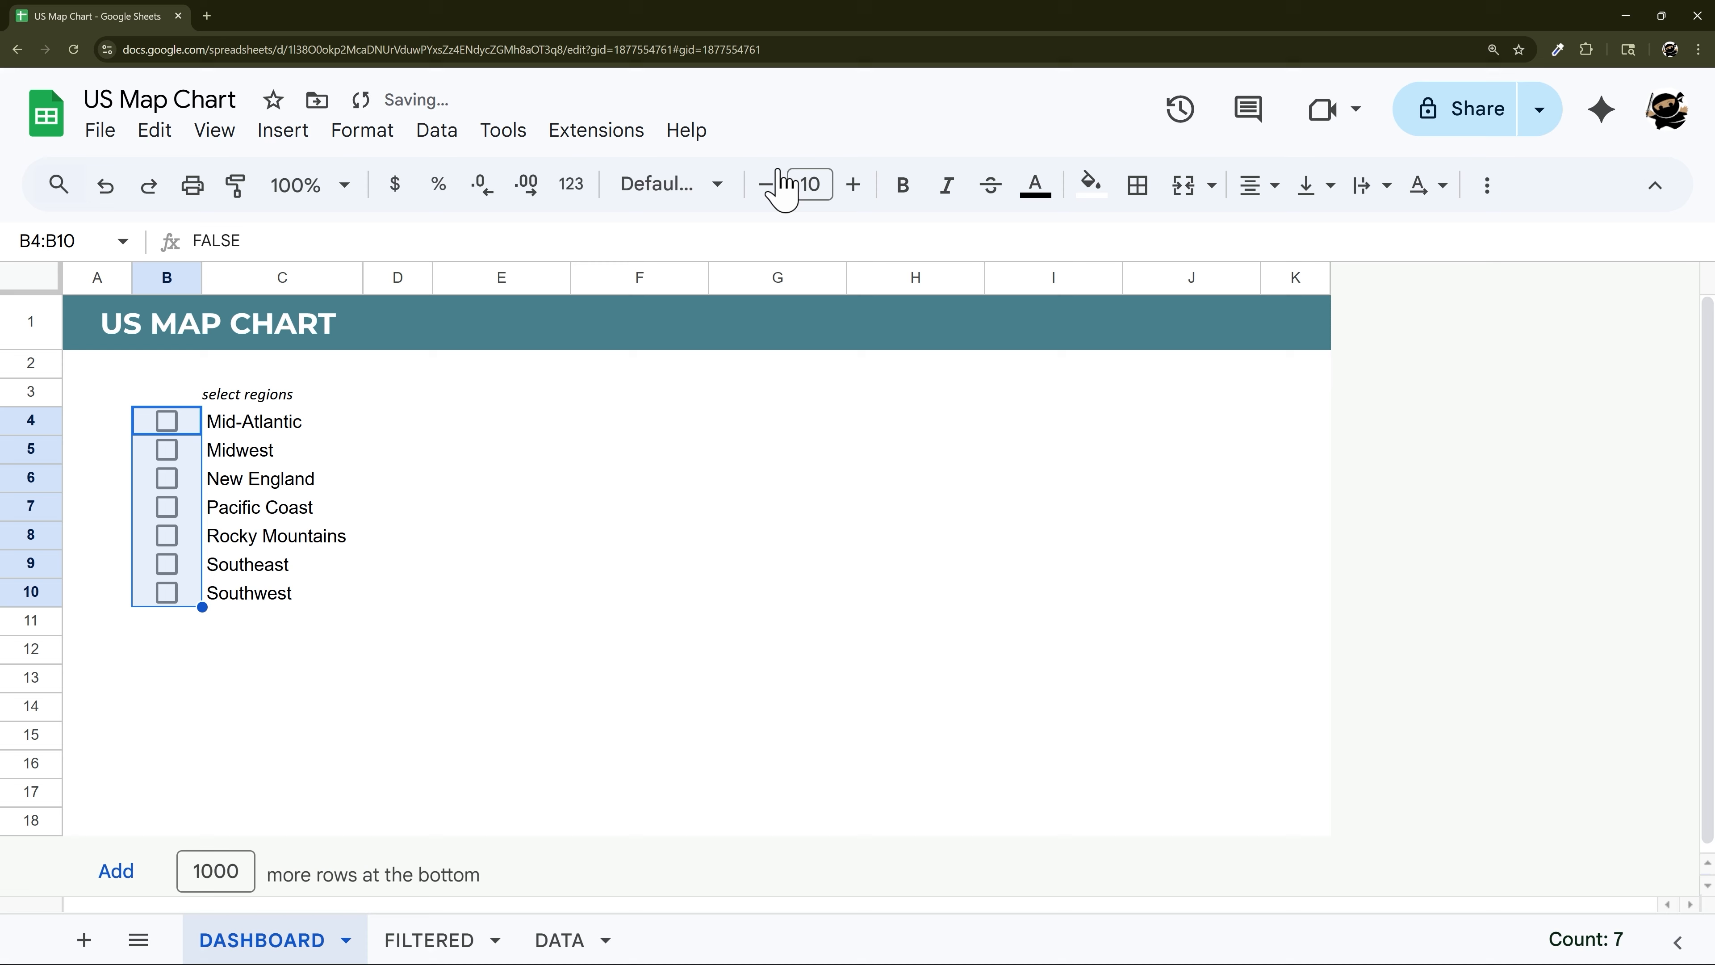
Set the checkboxes in B4:B10 to font size 8 and align them vertically to the middle
left_click(767, 184)
left_click(767, 184)
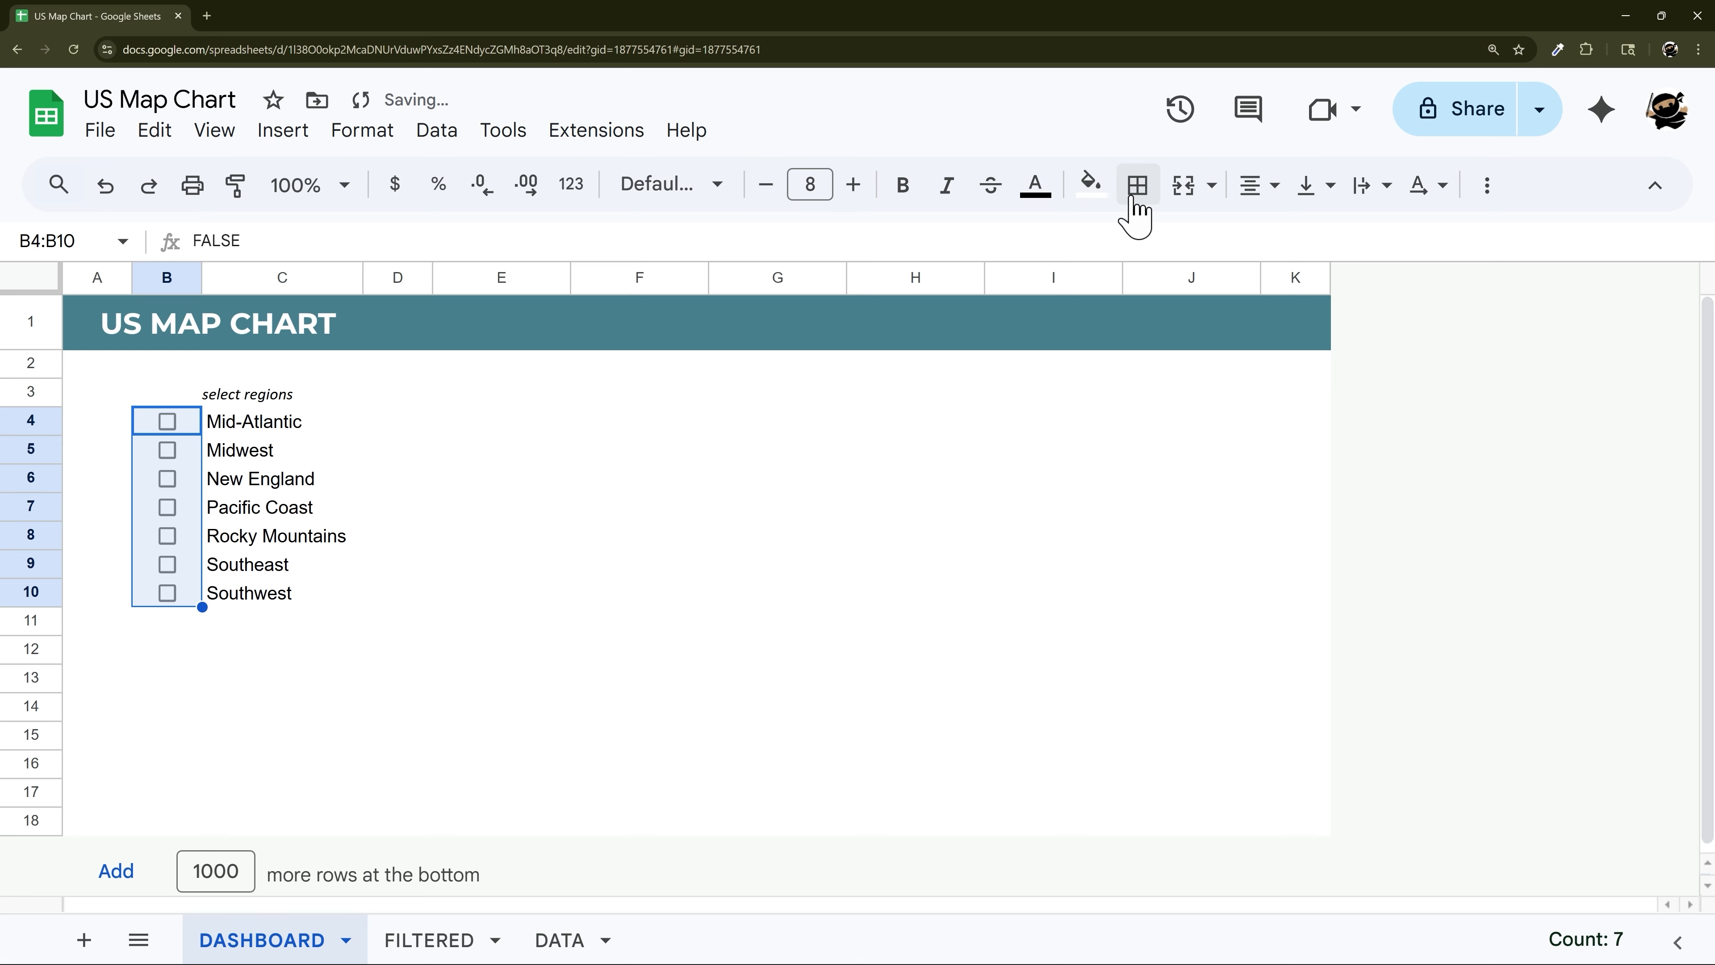
left_click(1327, 185)
left_click(1358, 238)
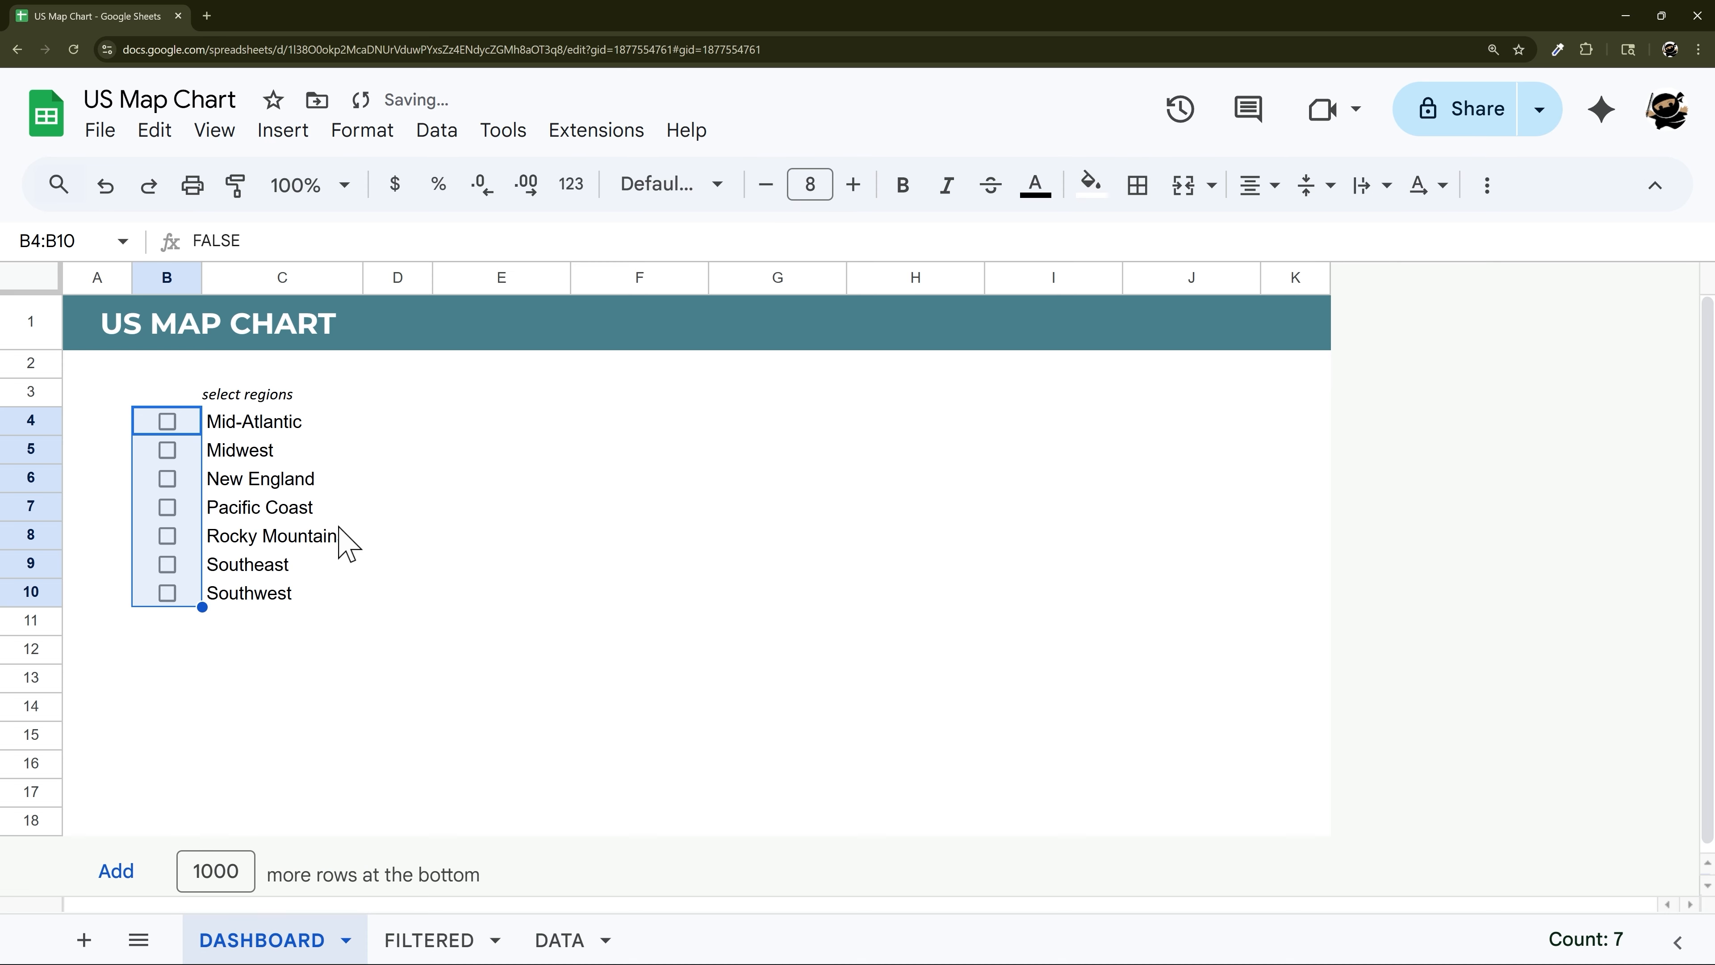
left_click(410, 545)
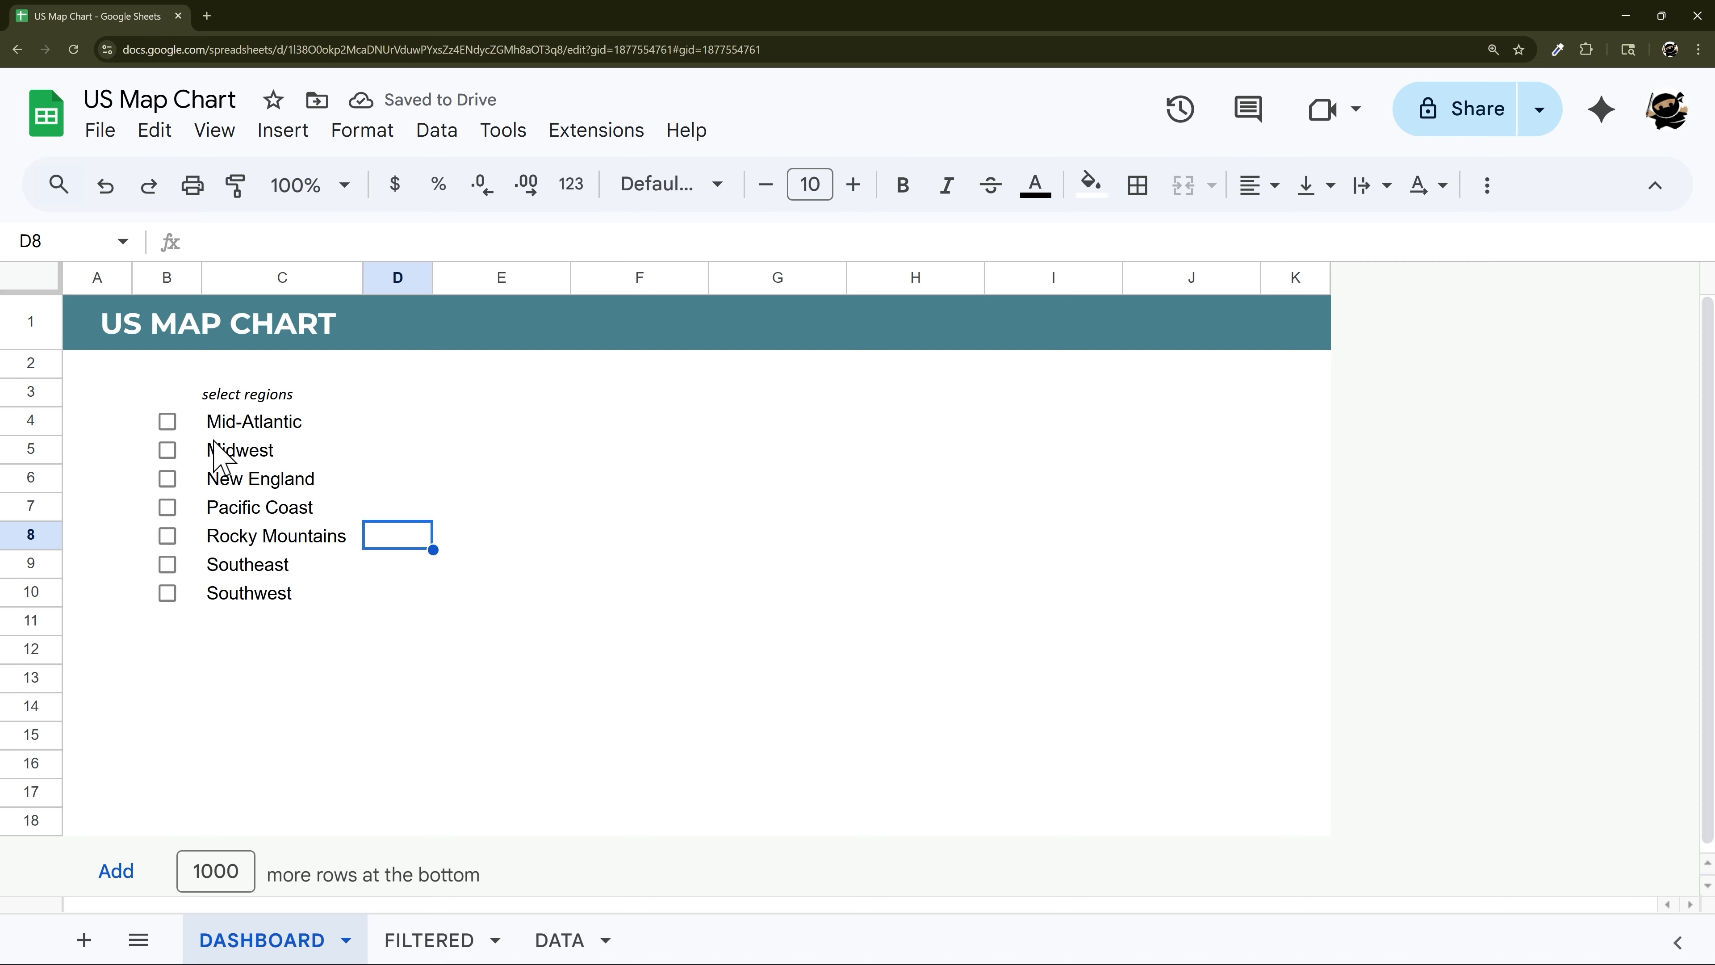
Start a FILTER formula in cell A2 of the FILTERED sheet that returns columns B:C of the DATA sheet
left_click(413, 946)
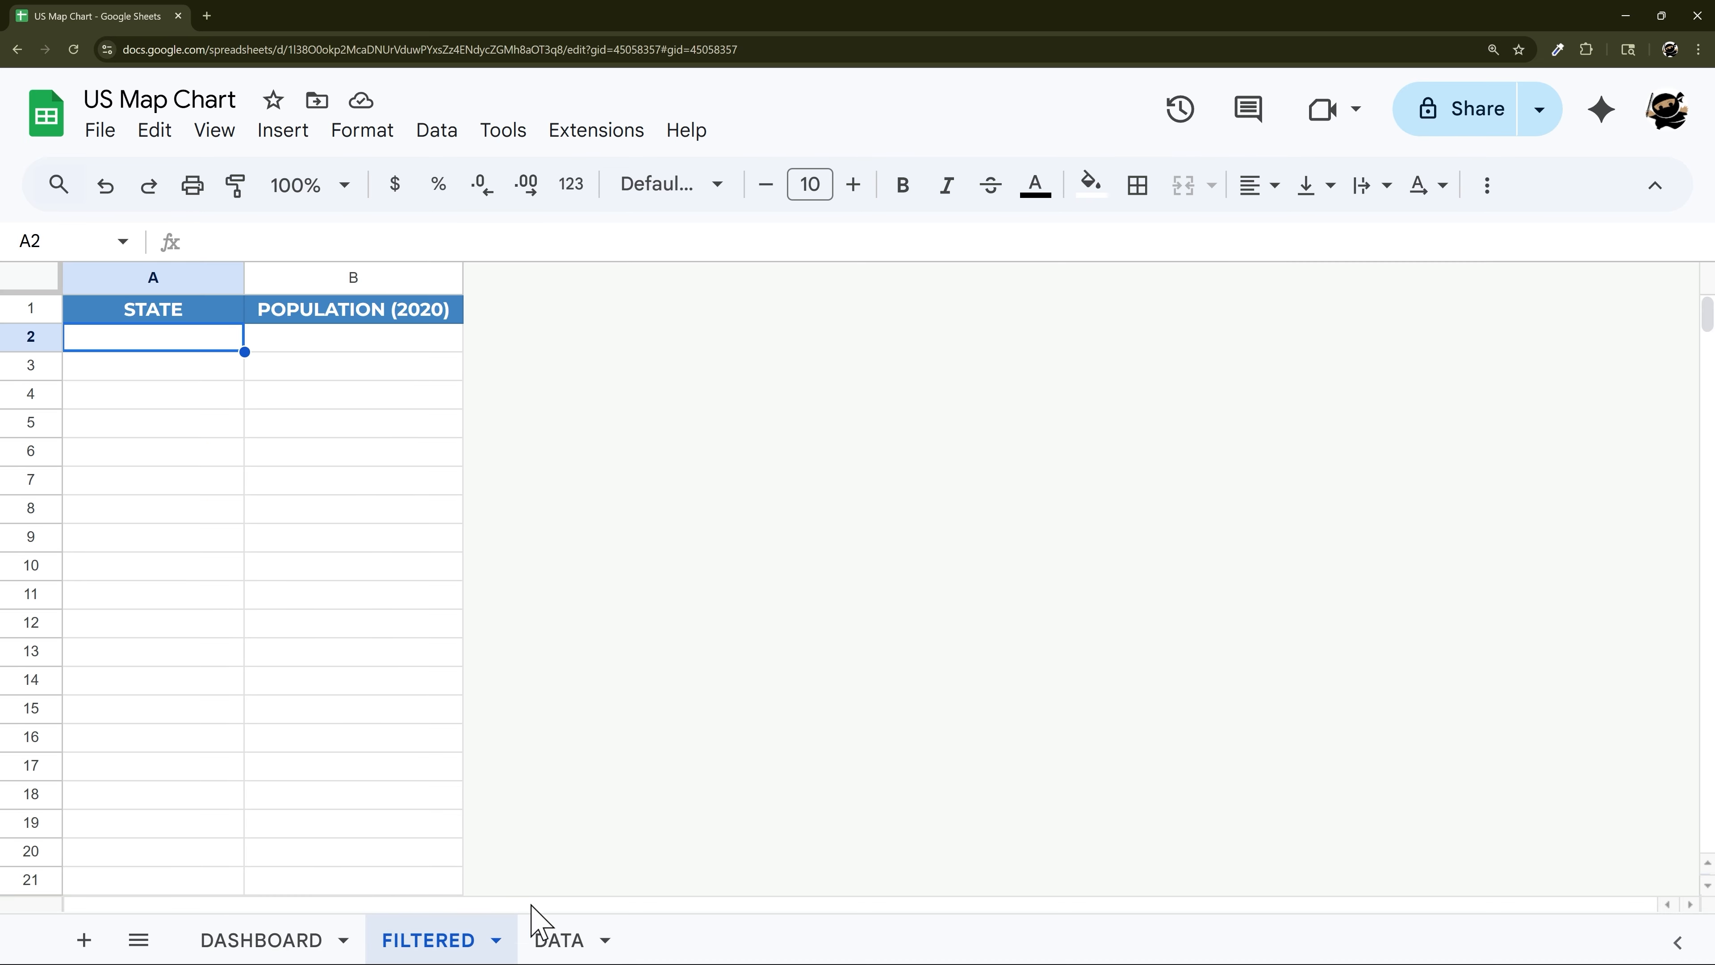
left_click(560, 939)
left_click(340, 404)
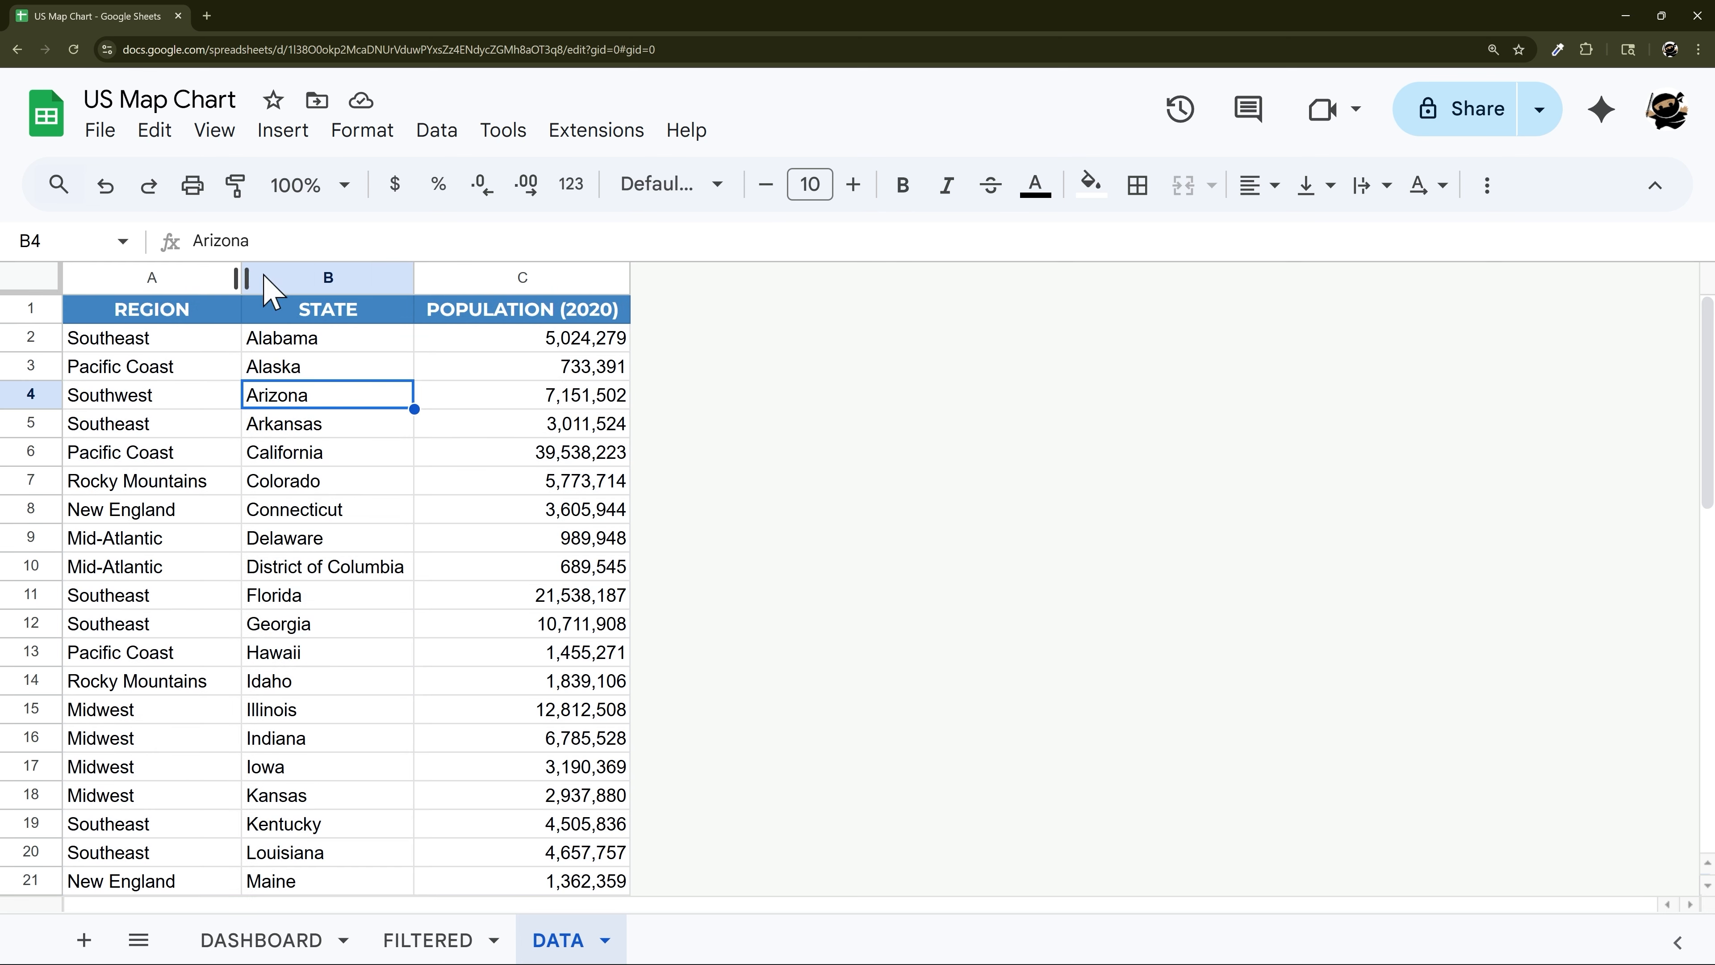
left_click_drag(283, 278, 513, 270)
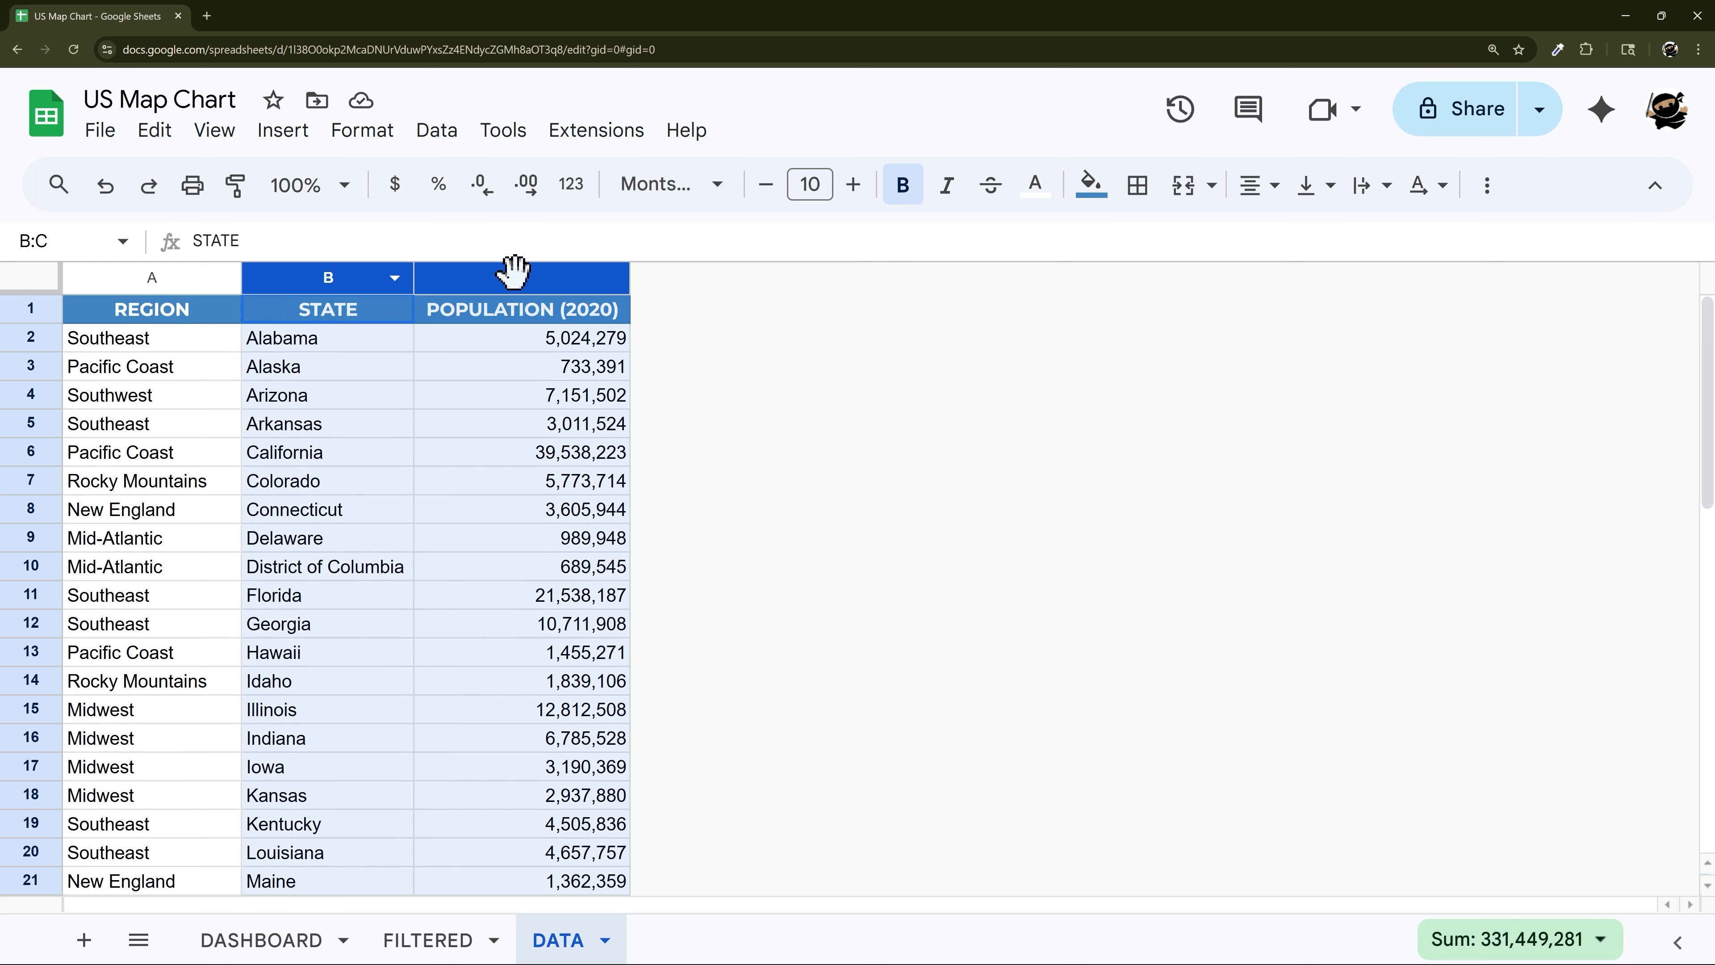
key("ctrl+c")
left_click(438, 937)
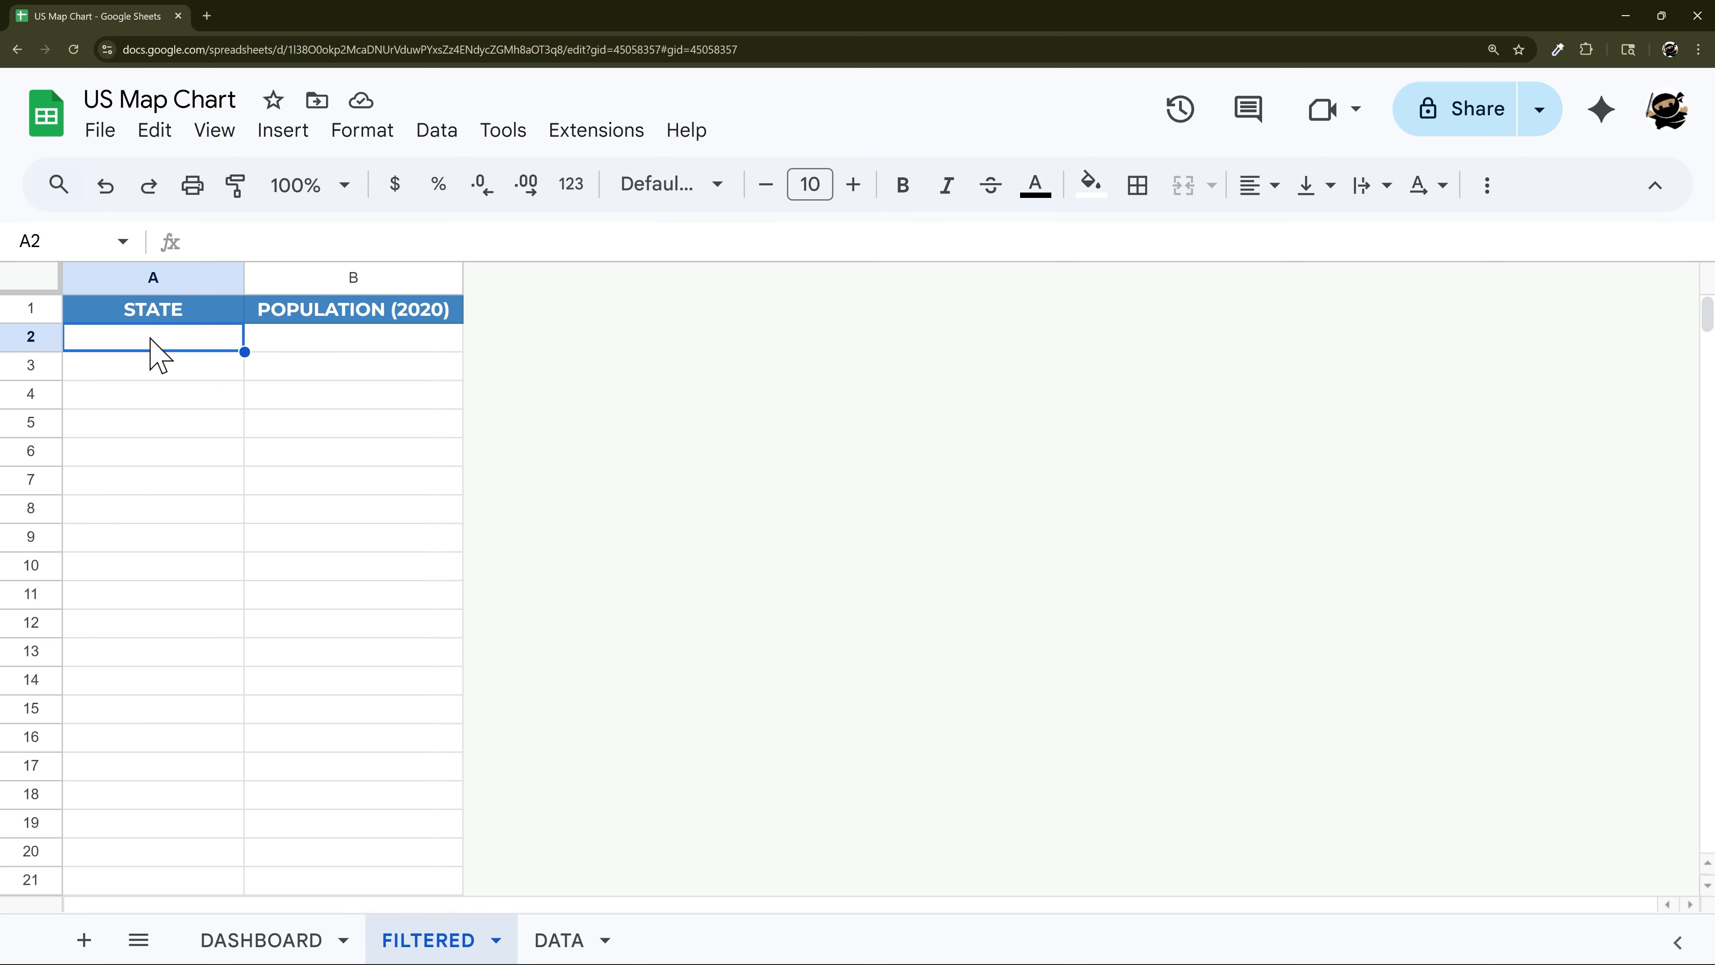
type("=filter(")
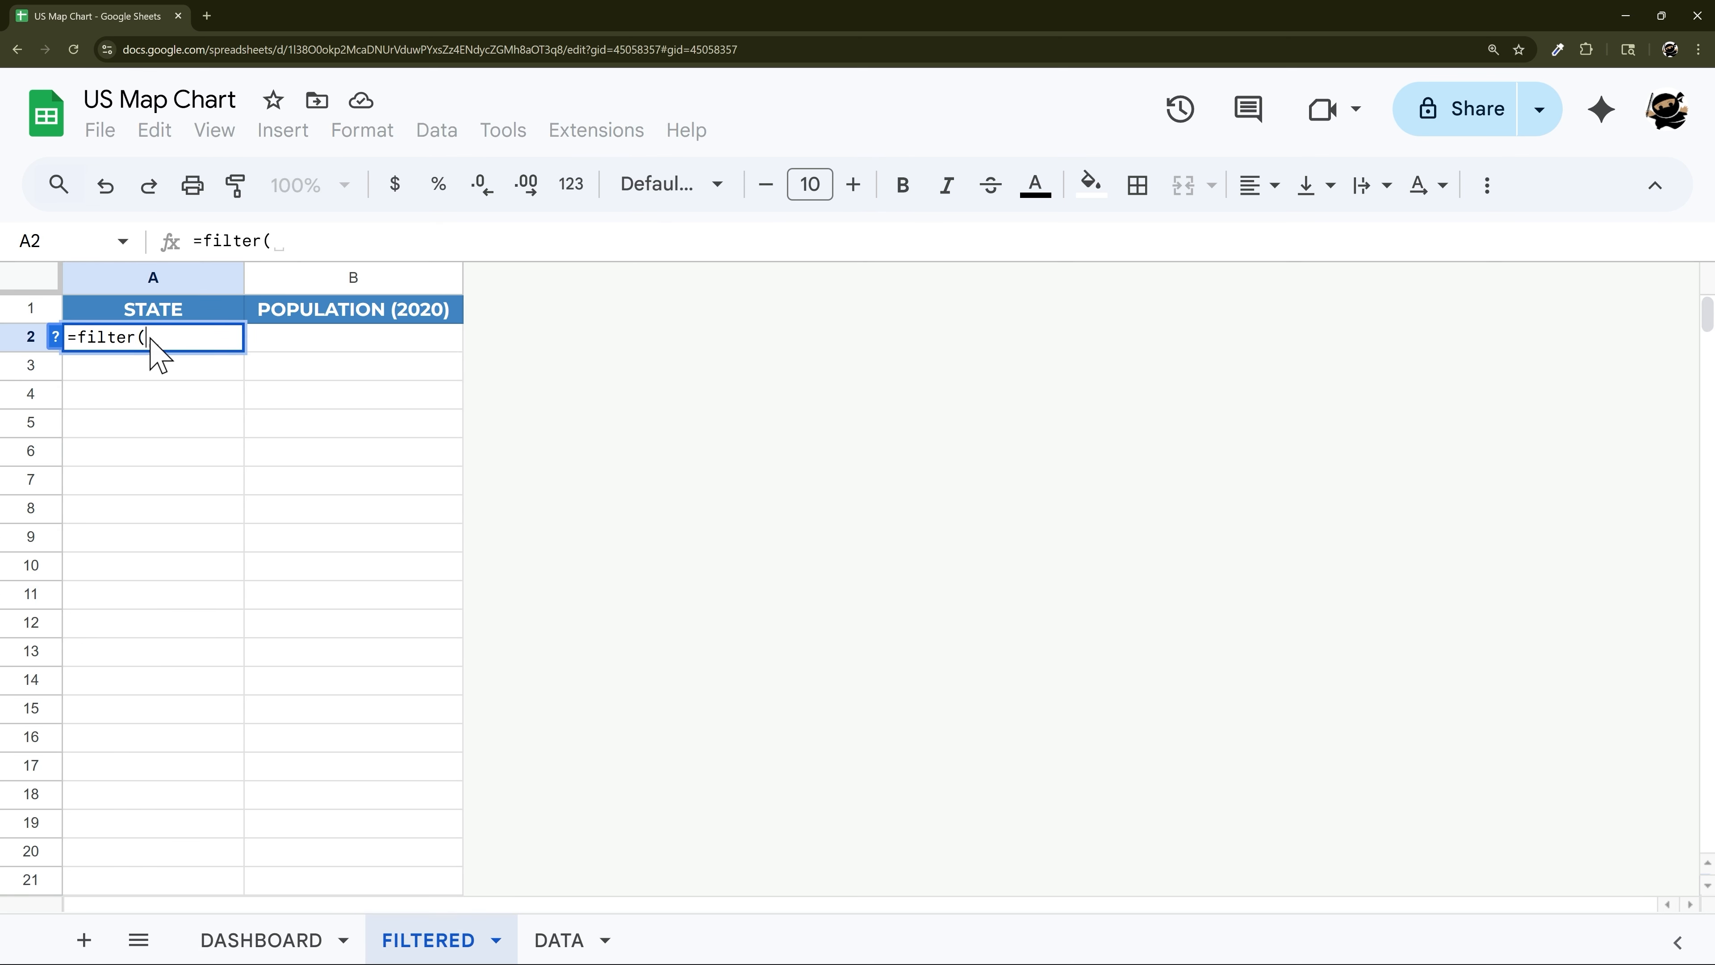
left_click(561, 939)
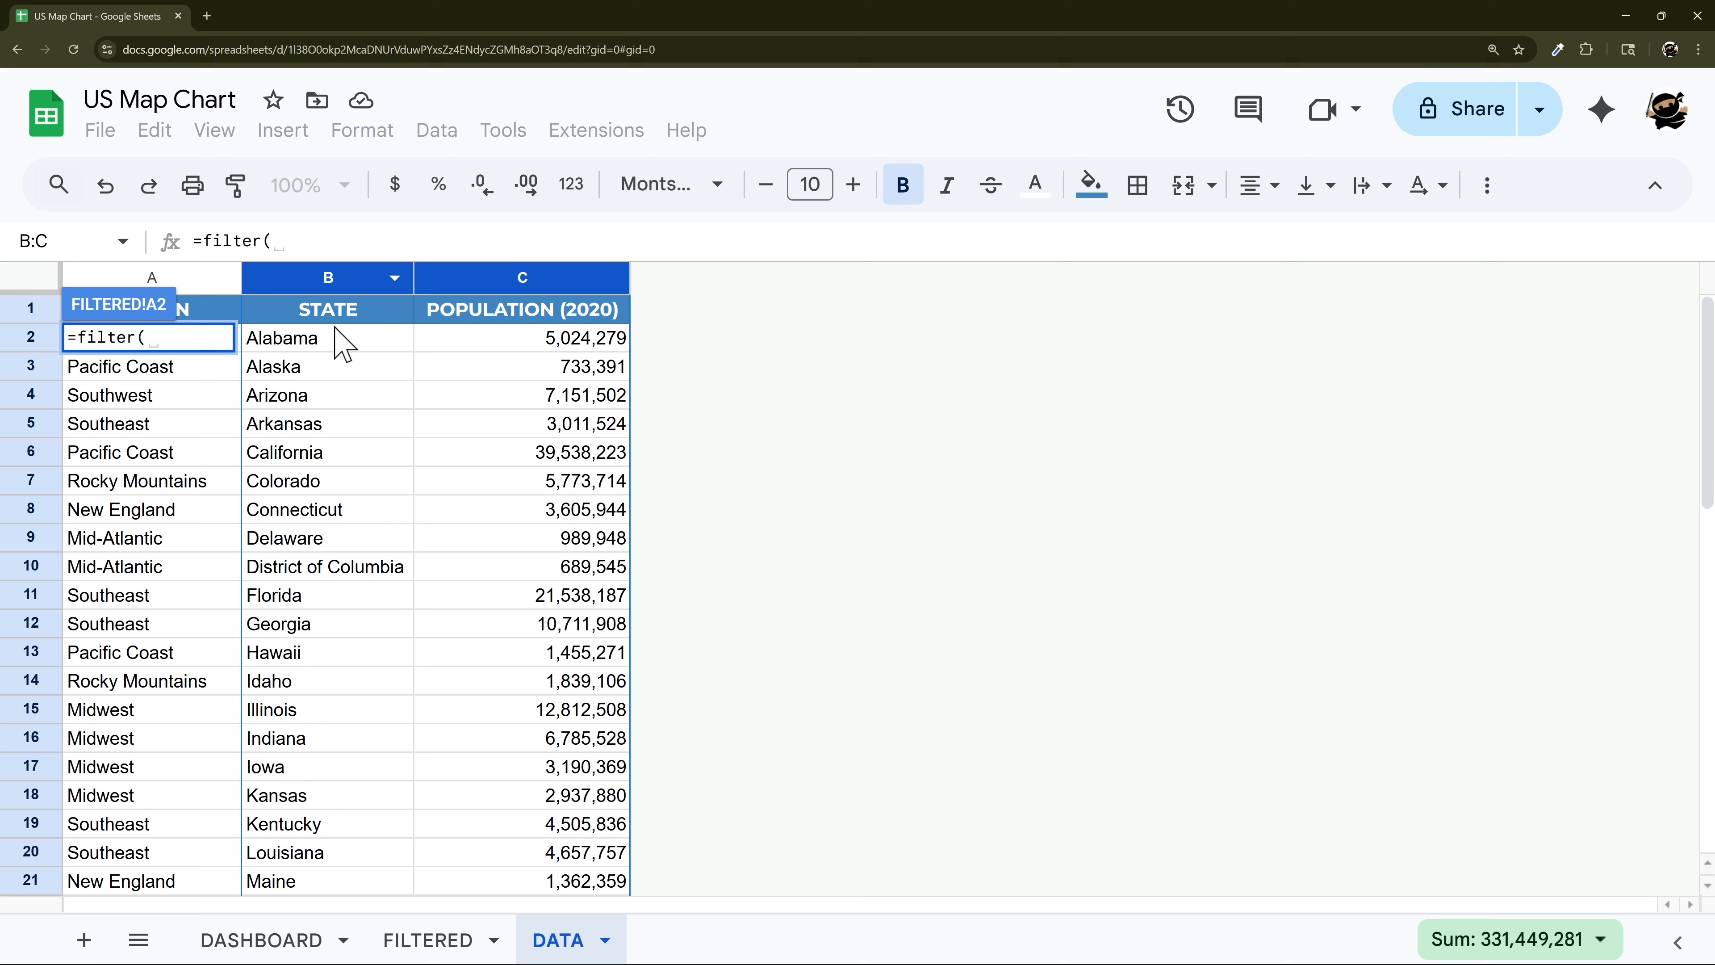
left_click_drag(331, 277, 520, 283)
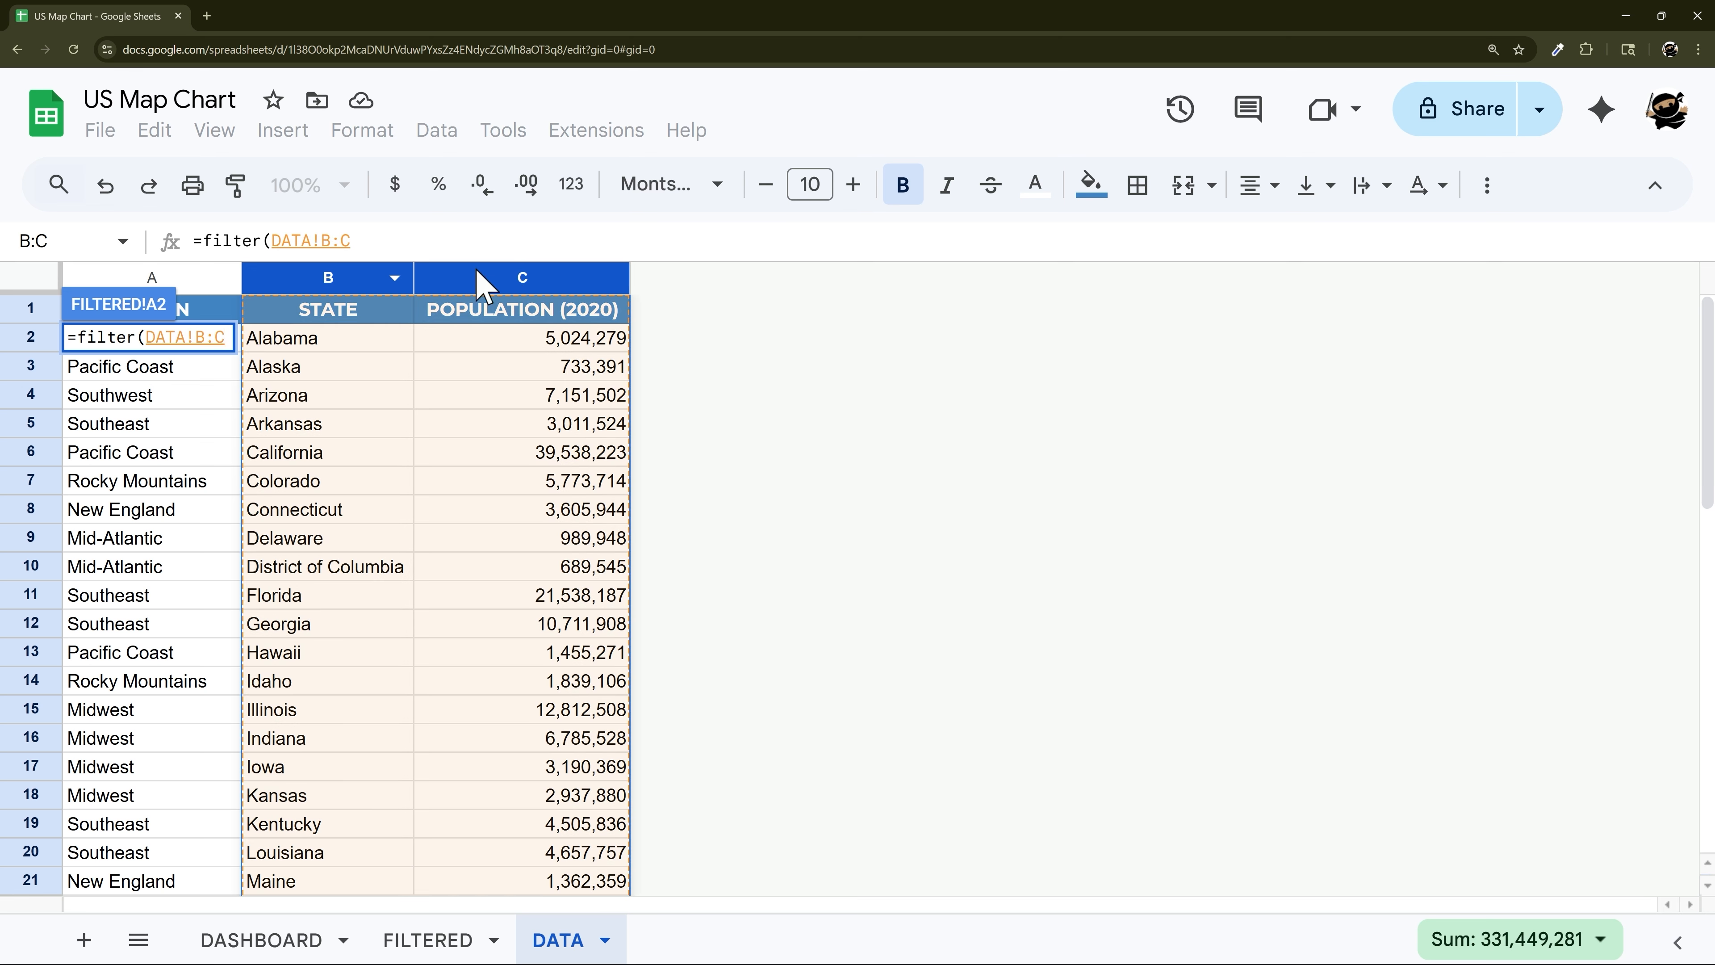
Add the condition DATA!A:A=DASHBOARD!C4 to the FILTER formula and enter it
type(",")
left_click(186, 278)
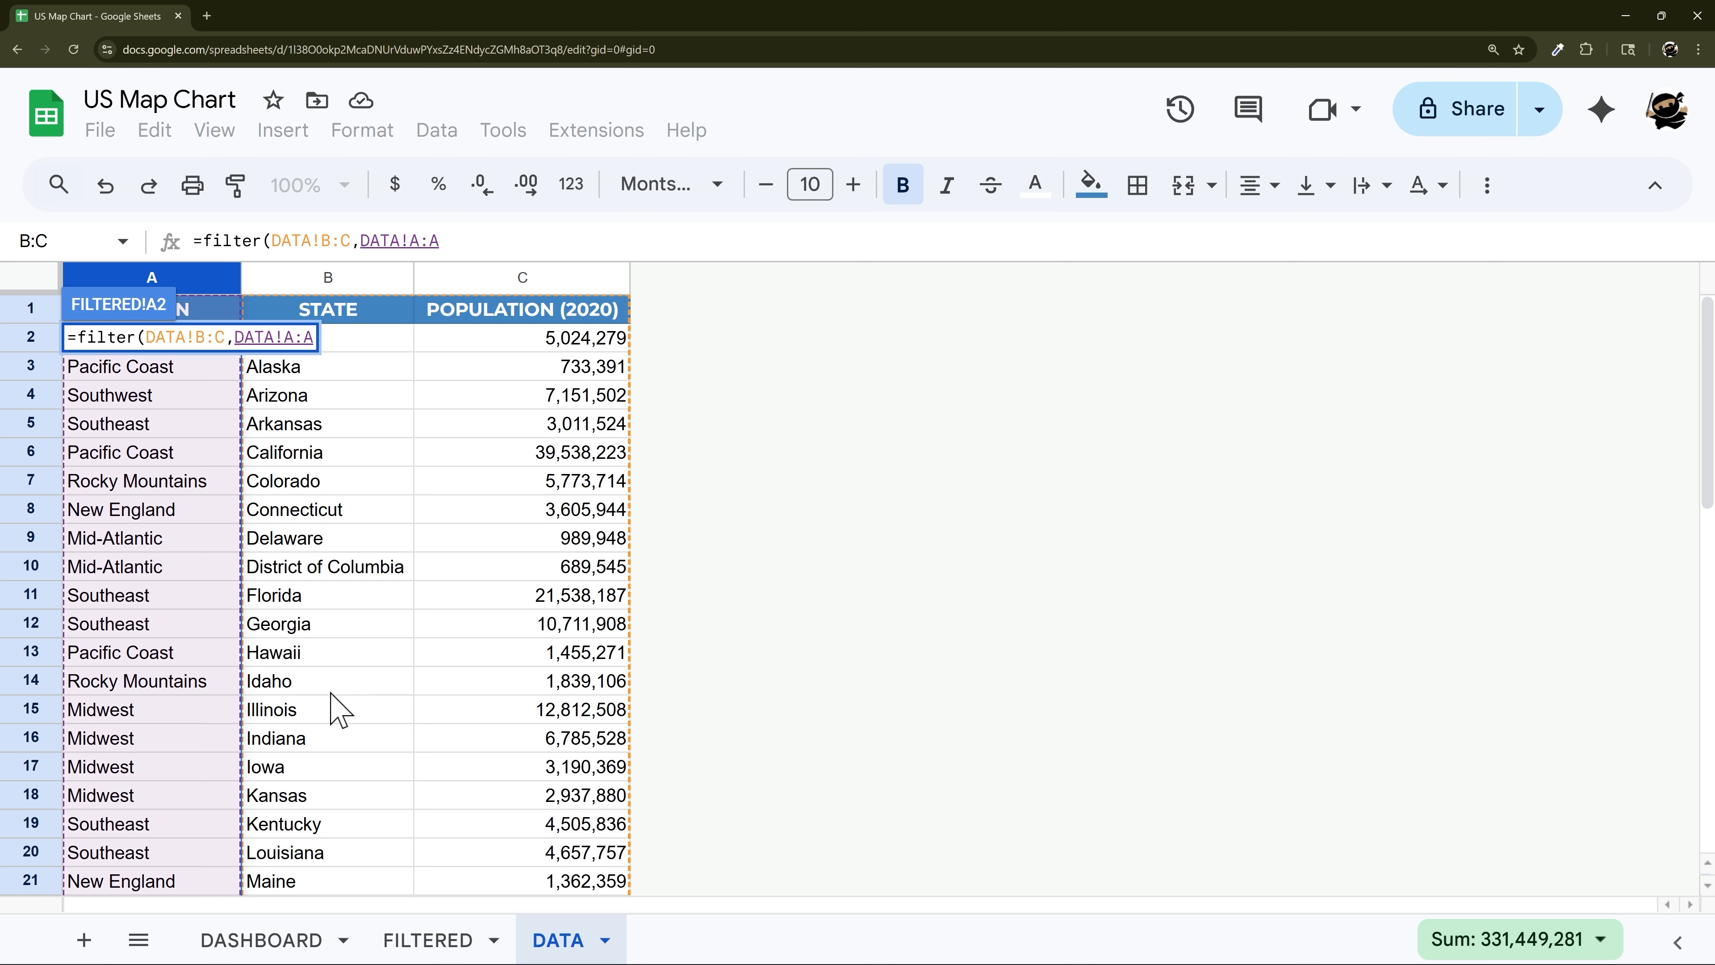
left_click(321, 936)
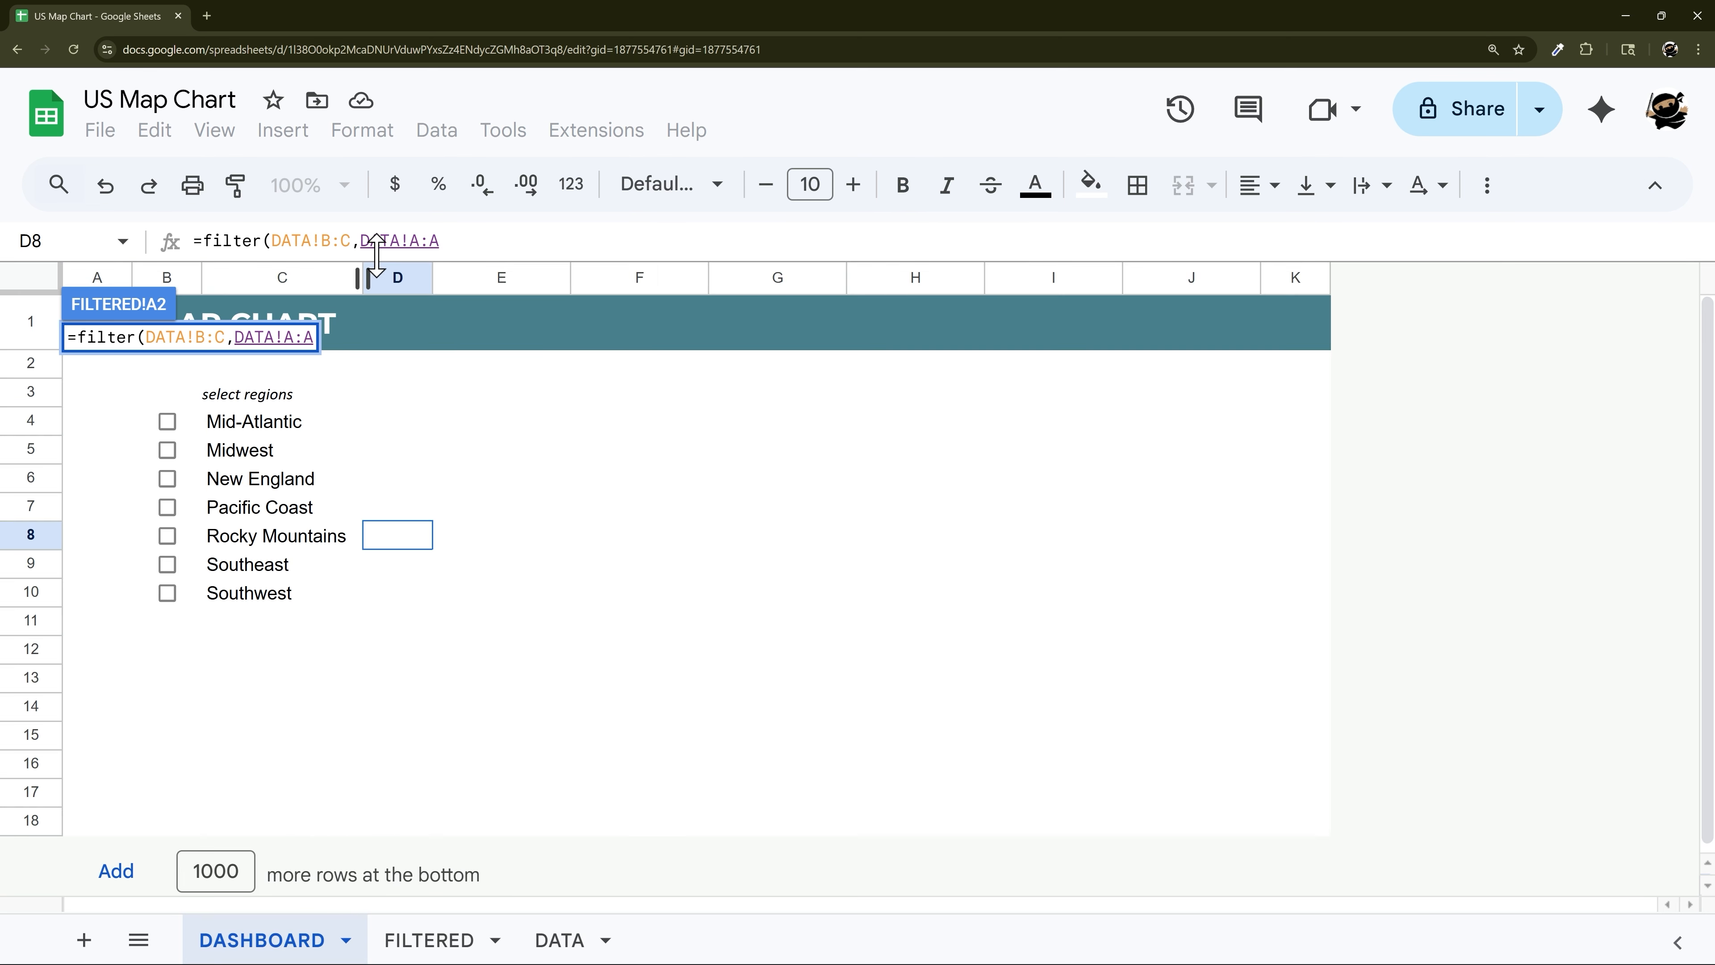
left_click_drag(363, 241, 451, 237)
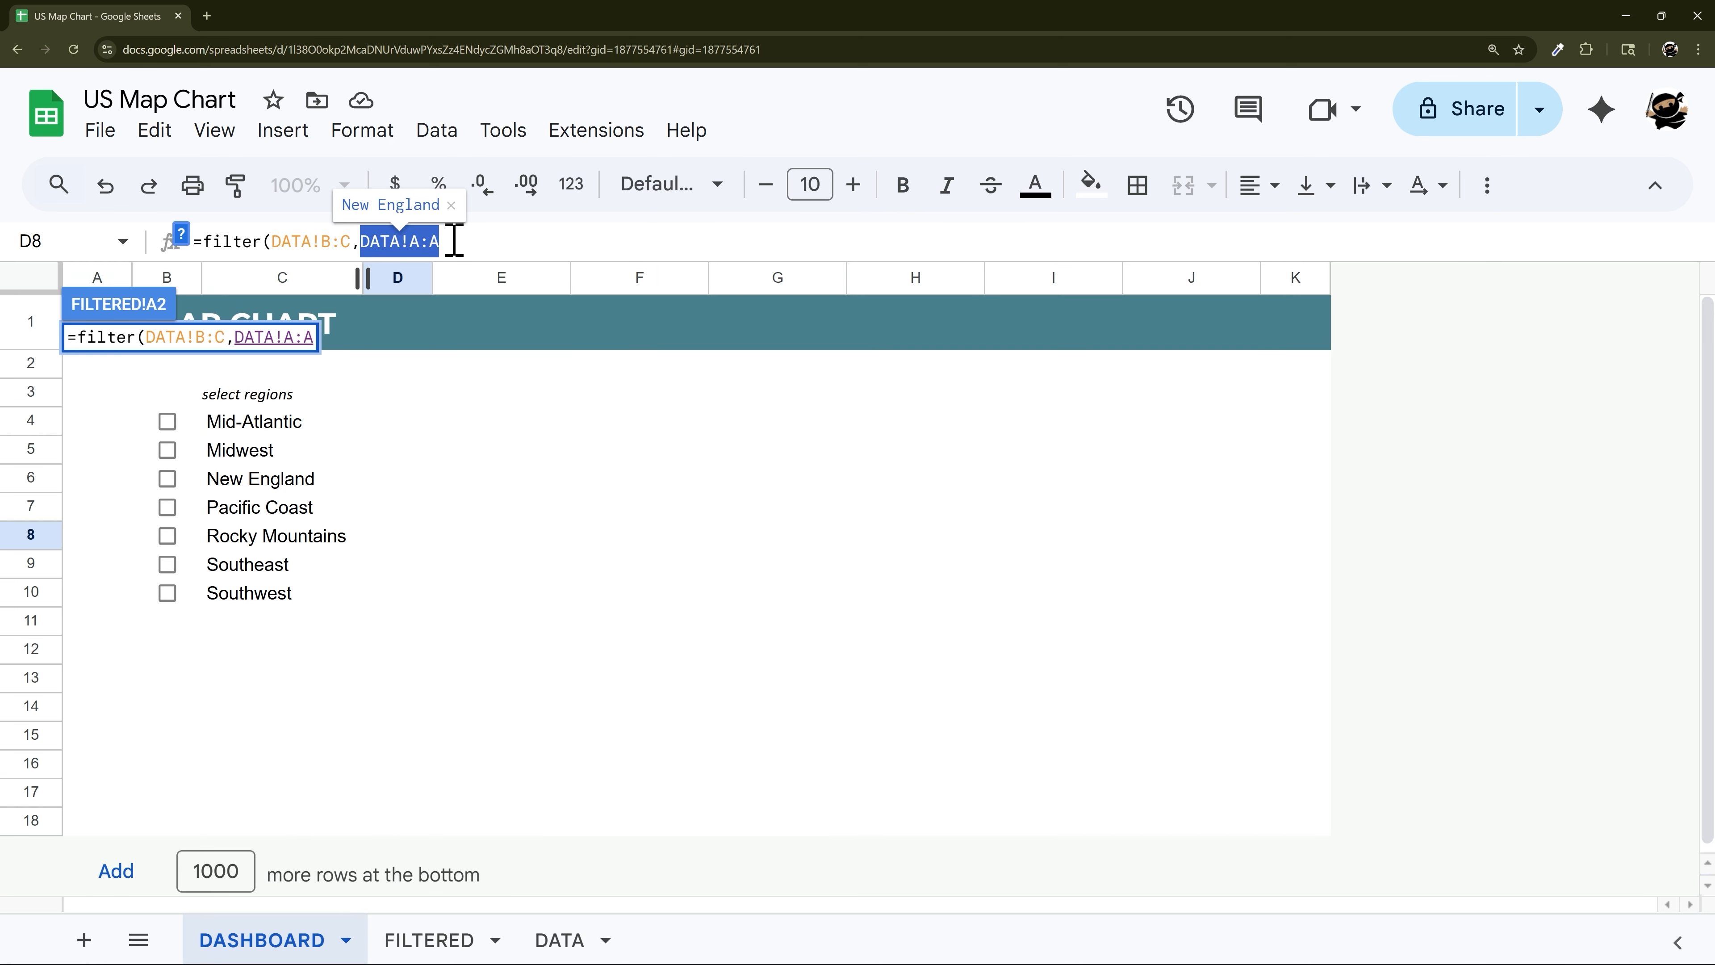
left_click(452, 237)
type("=")
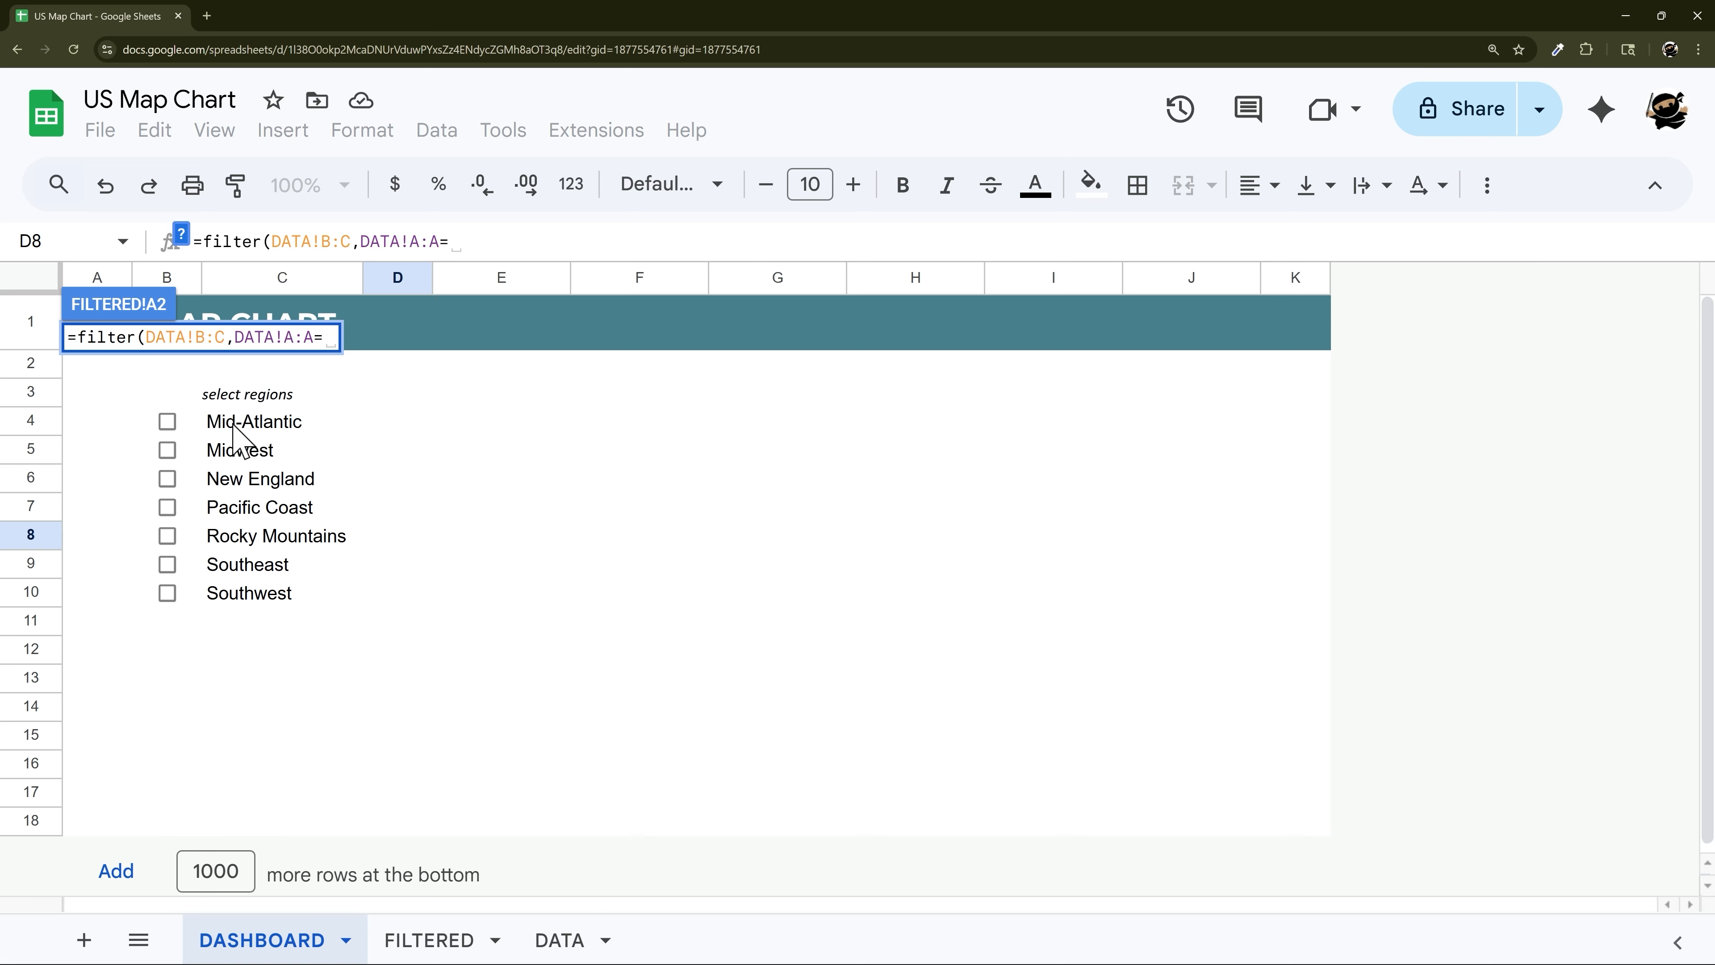
left_click(234, 425)
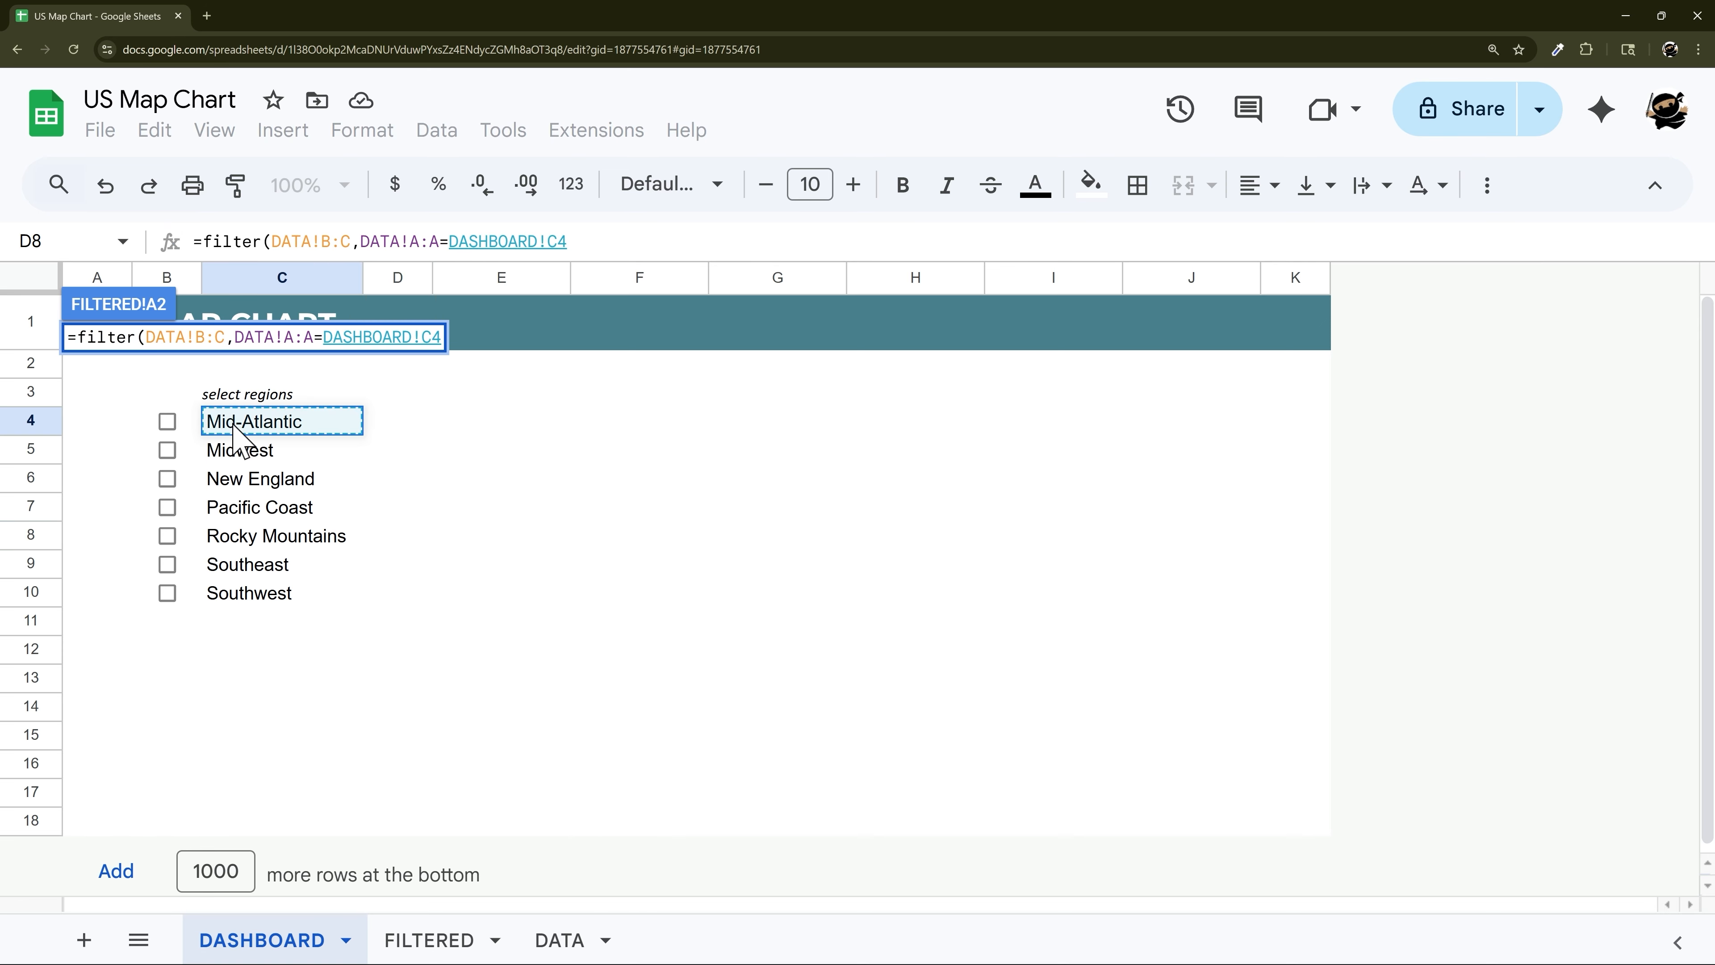
key("Return")
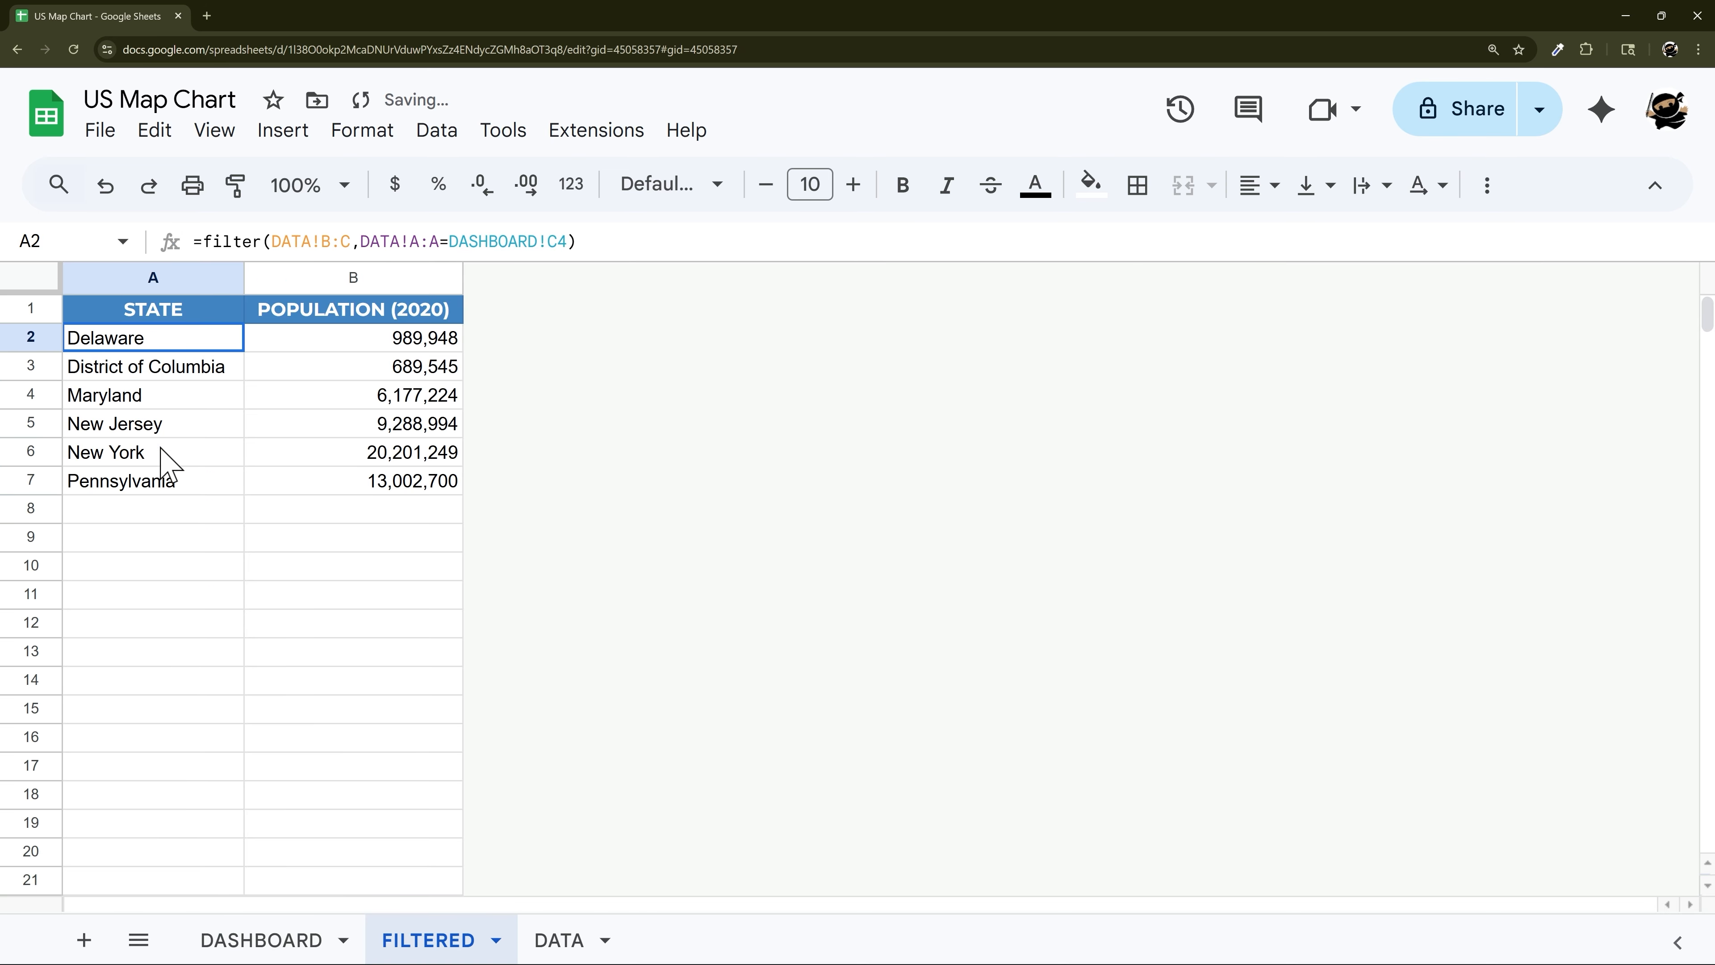
Remove the =DASHBOARD!C4 comparison and the closing parenthesis from the FILTER formula in A2
left_click(166, 485, "shift")
left_click(263, 940)
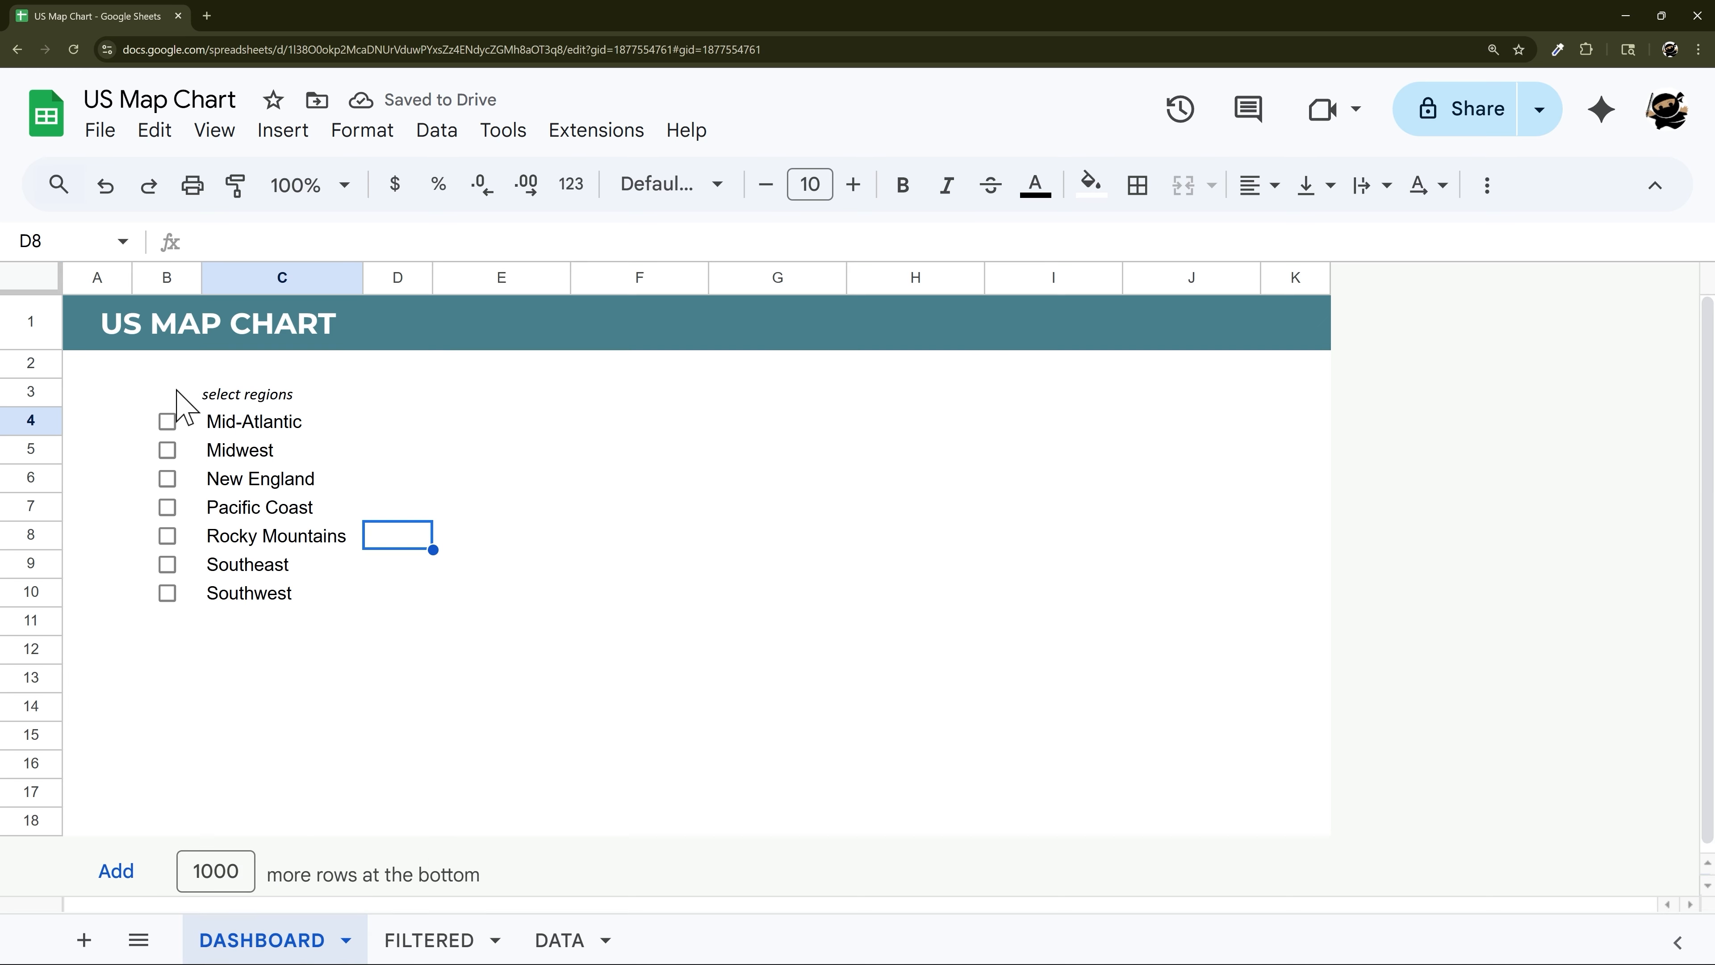
left_click(413, 939)
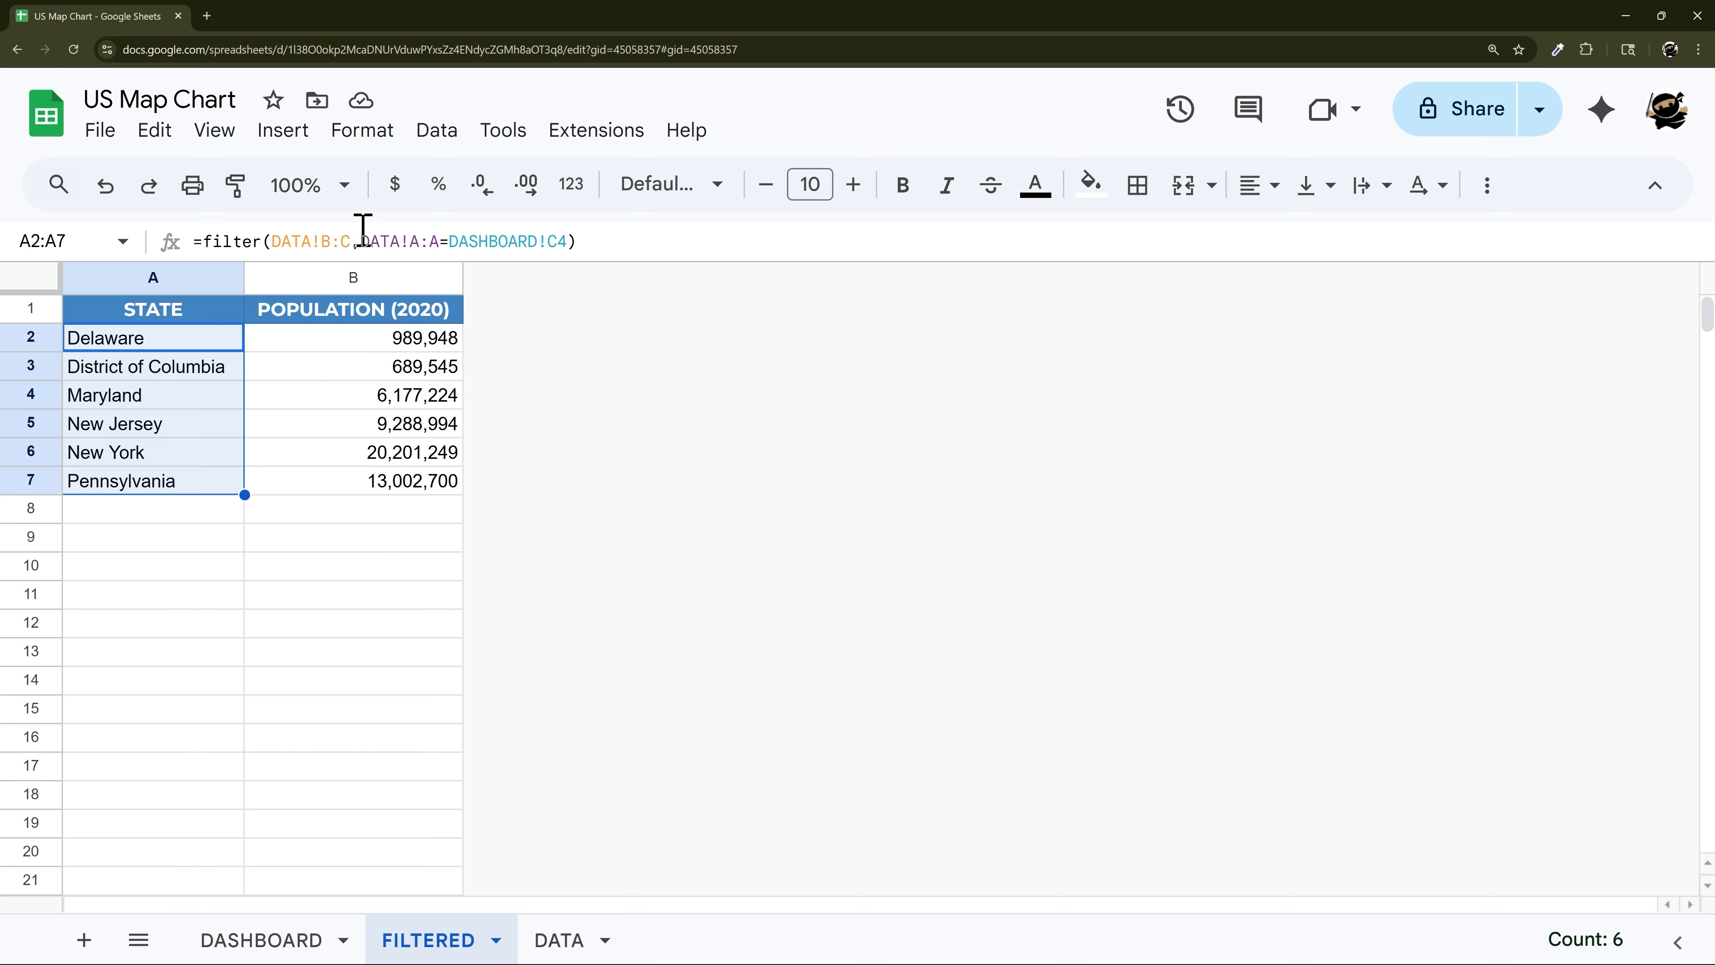
left_click_drag(364, 241, 695, 241)
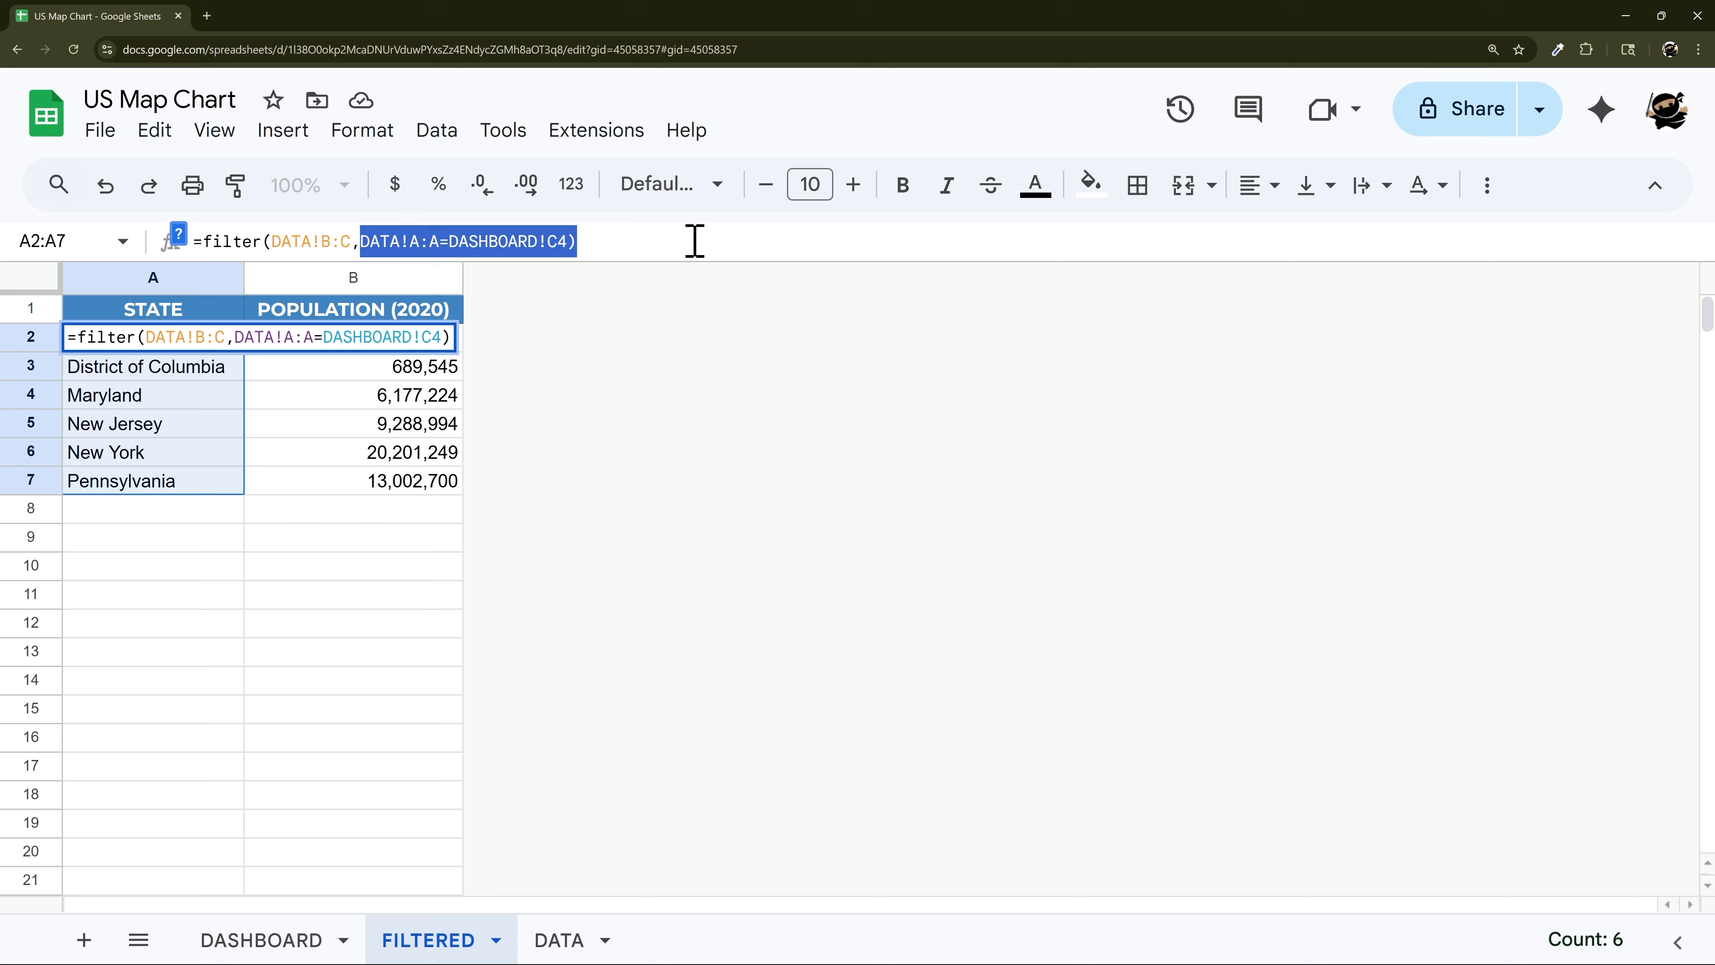
left_click(695, 241)
key("BackSpace")
key("BackSpace")
key("BackSpace")
key("BackSpace")
key("BackSpace")
key("BackSpace")
key("BackSpace")
key("BackSpace")
key("BackSpace")
key("BackSpace")
key("BackSpace")
key("BackSpace")
key("BackSpace")
key("BackSpace")
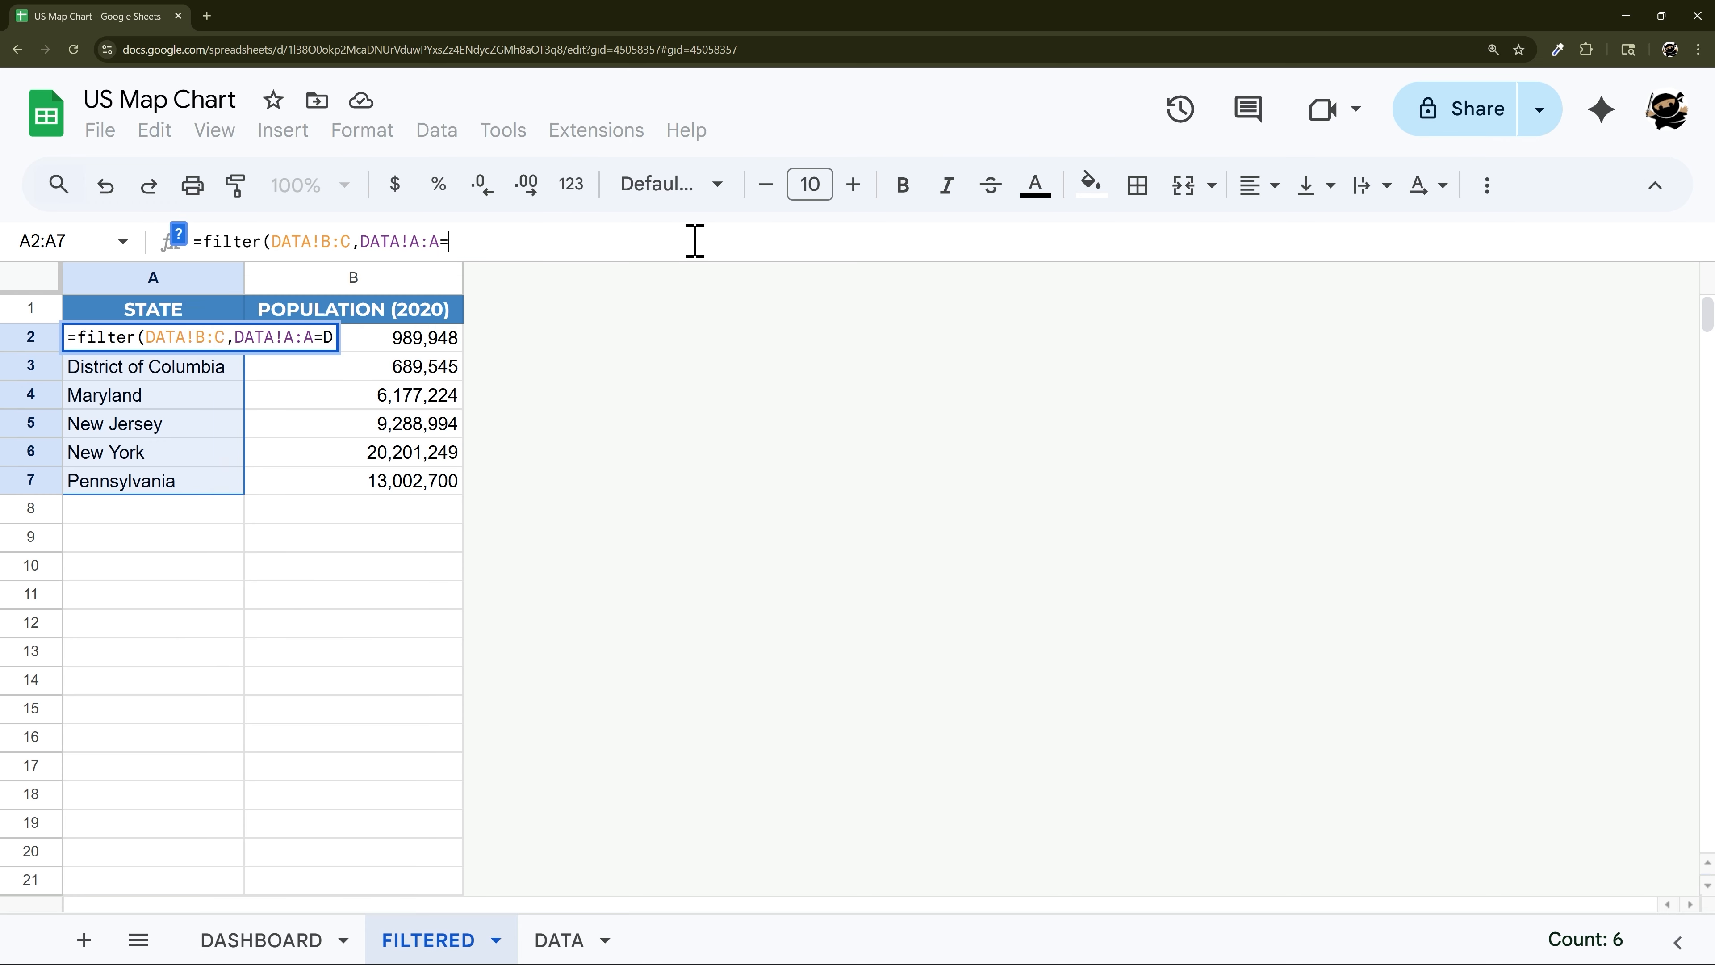
Wrap DATA!A:A in a MATCH against DASHBOARD!C4:C10 with match type 0 and enter the completed formula
key("Left")
key("Left")
key("Left")
key("Left")
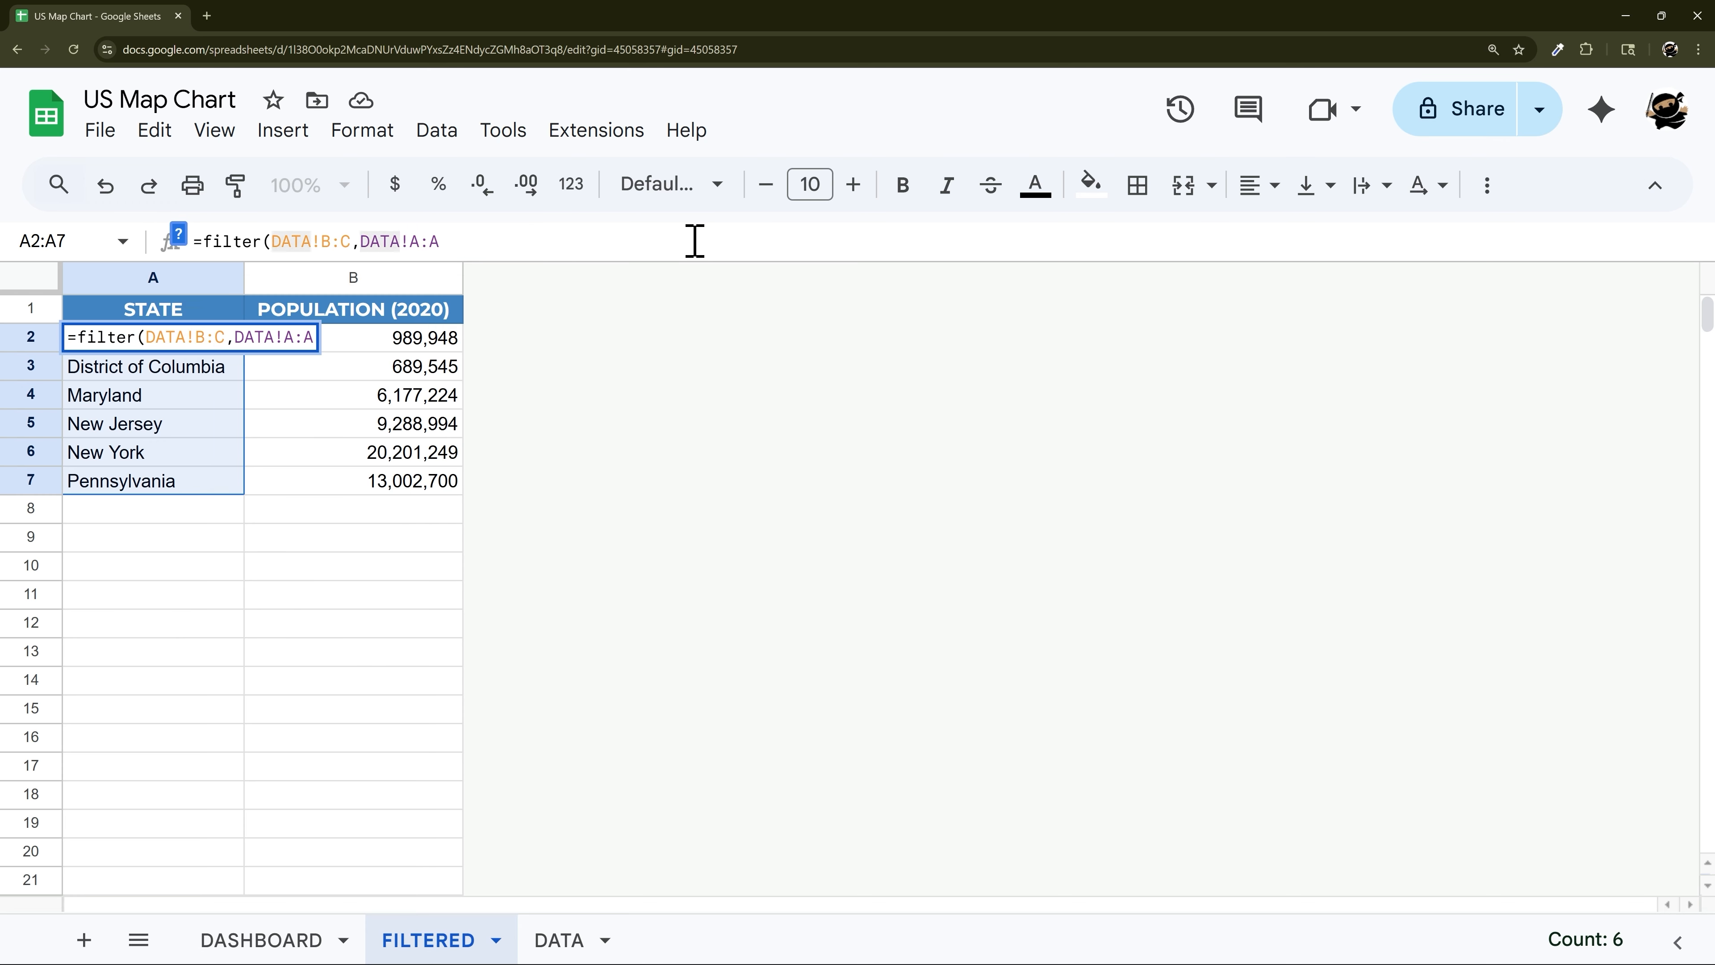
type("match(")
key("End")
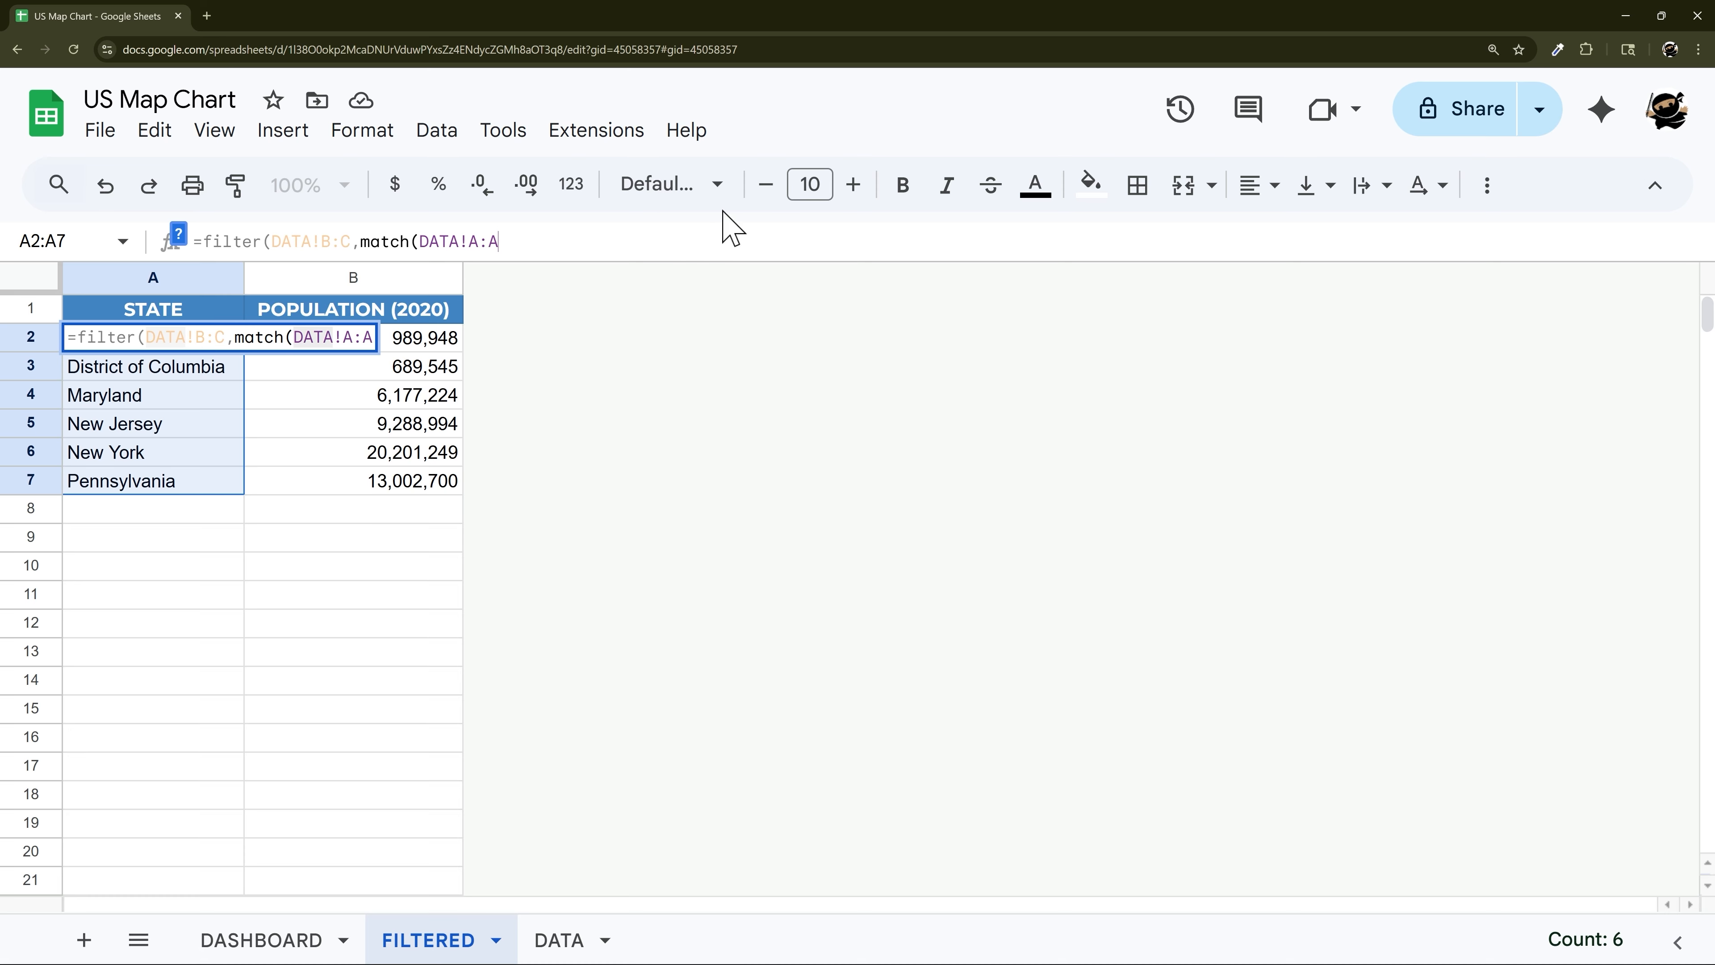
type(",")
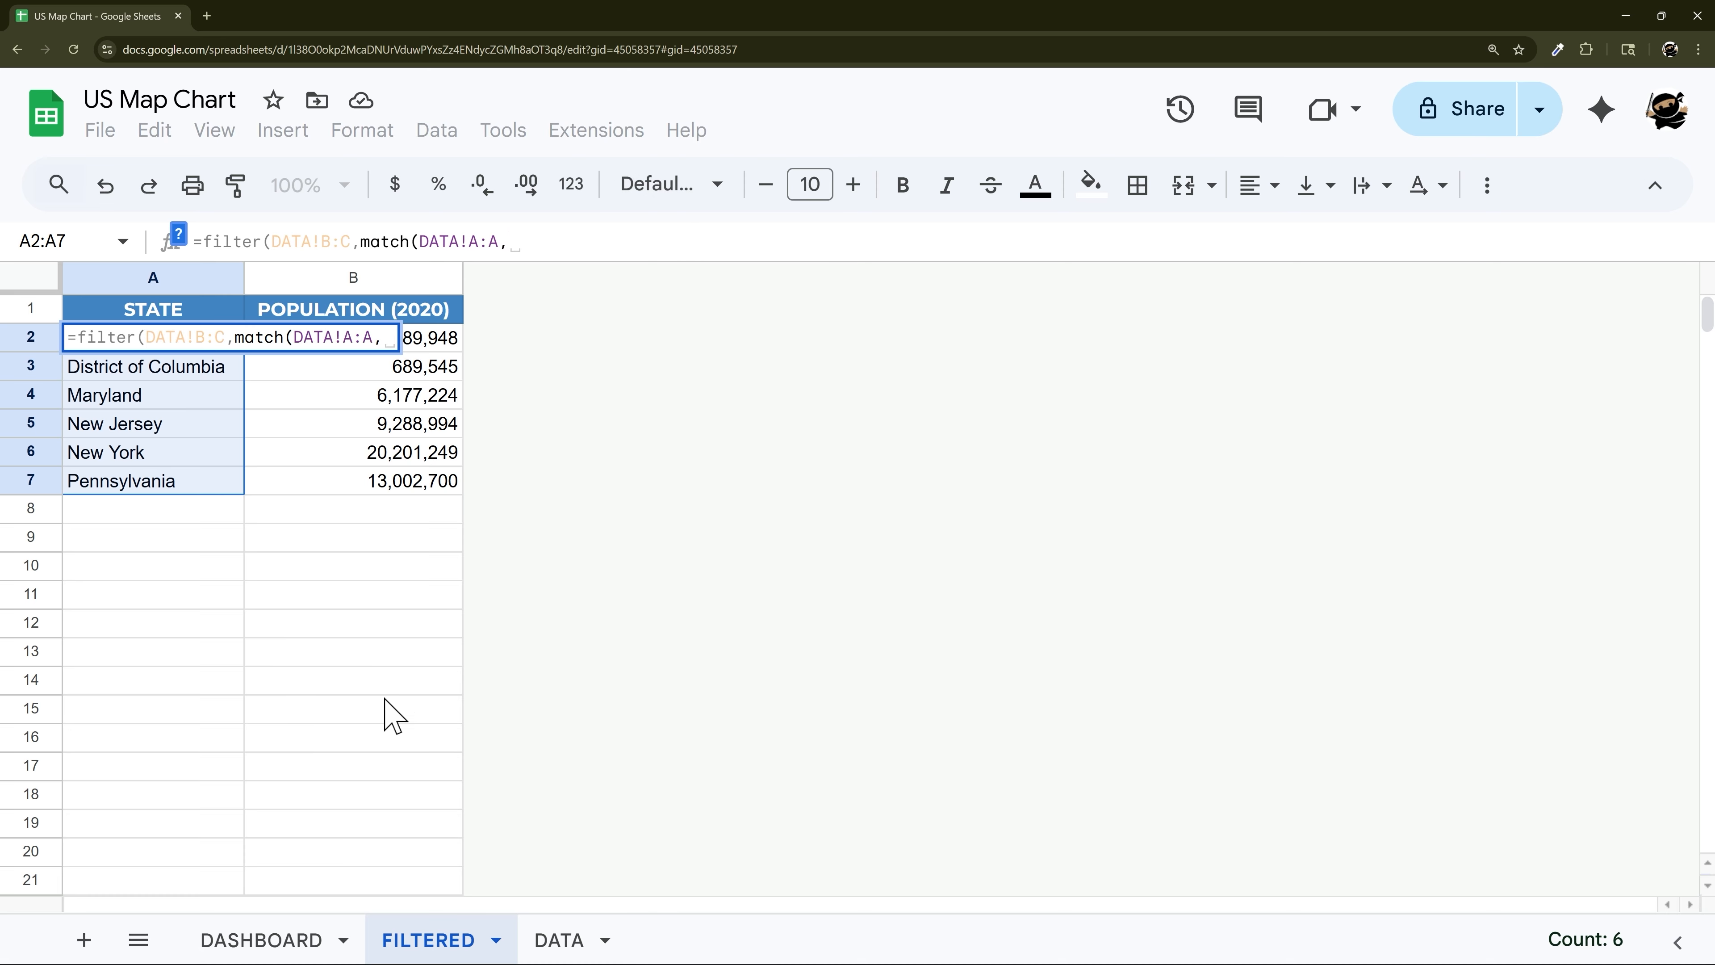
left_click(233, 936)
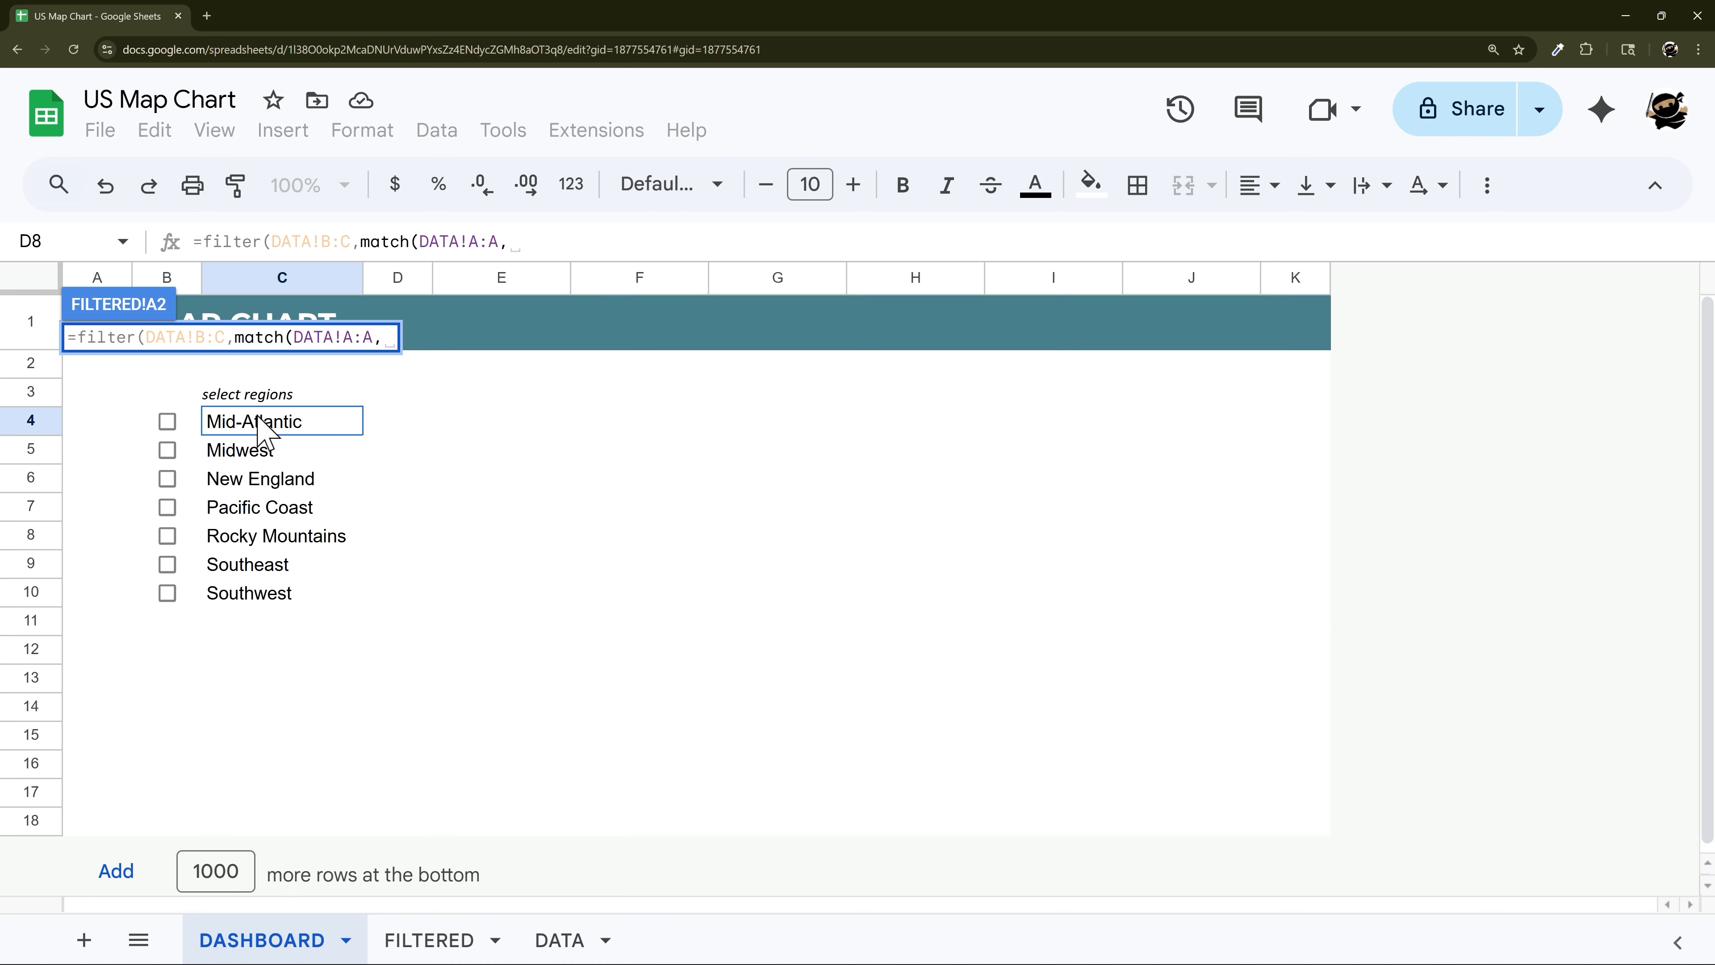
left_click_drag(259, 422, 275, 589)
type(",0))")
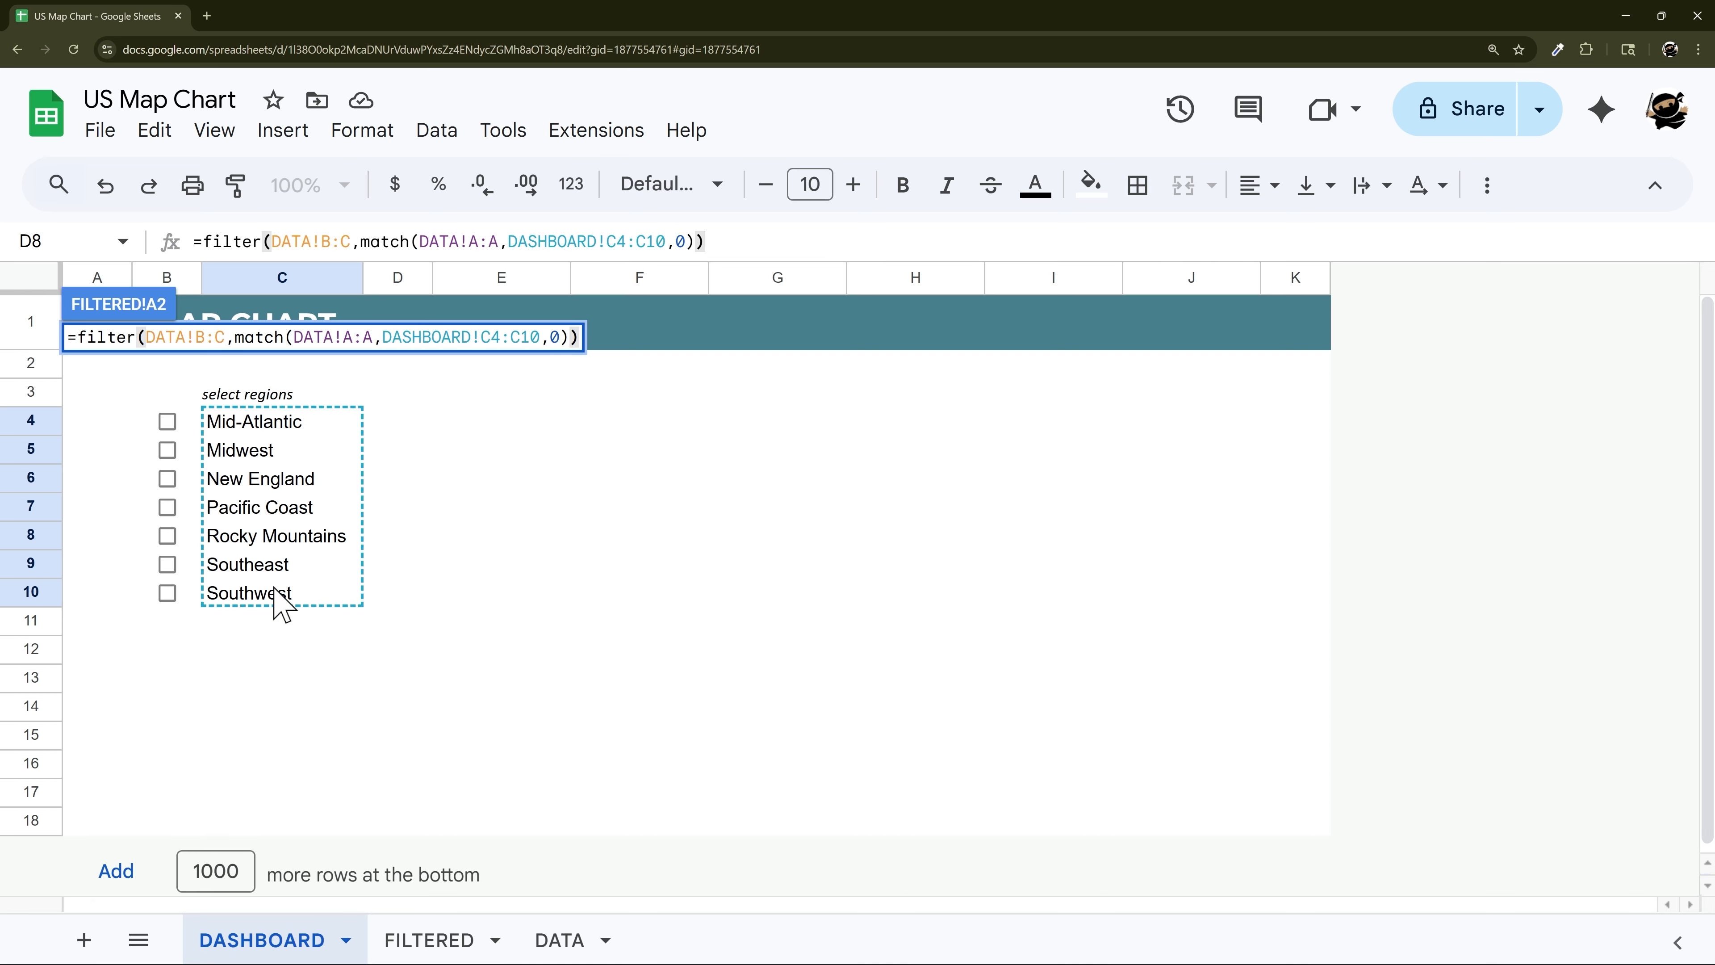
key("Return")
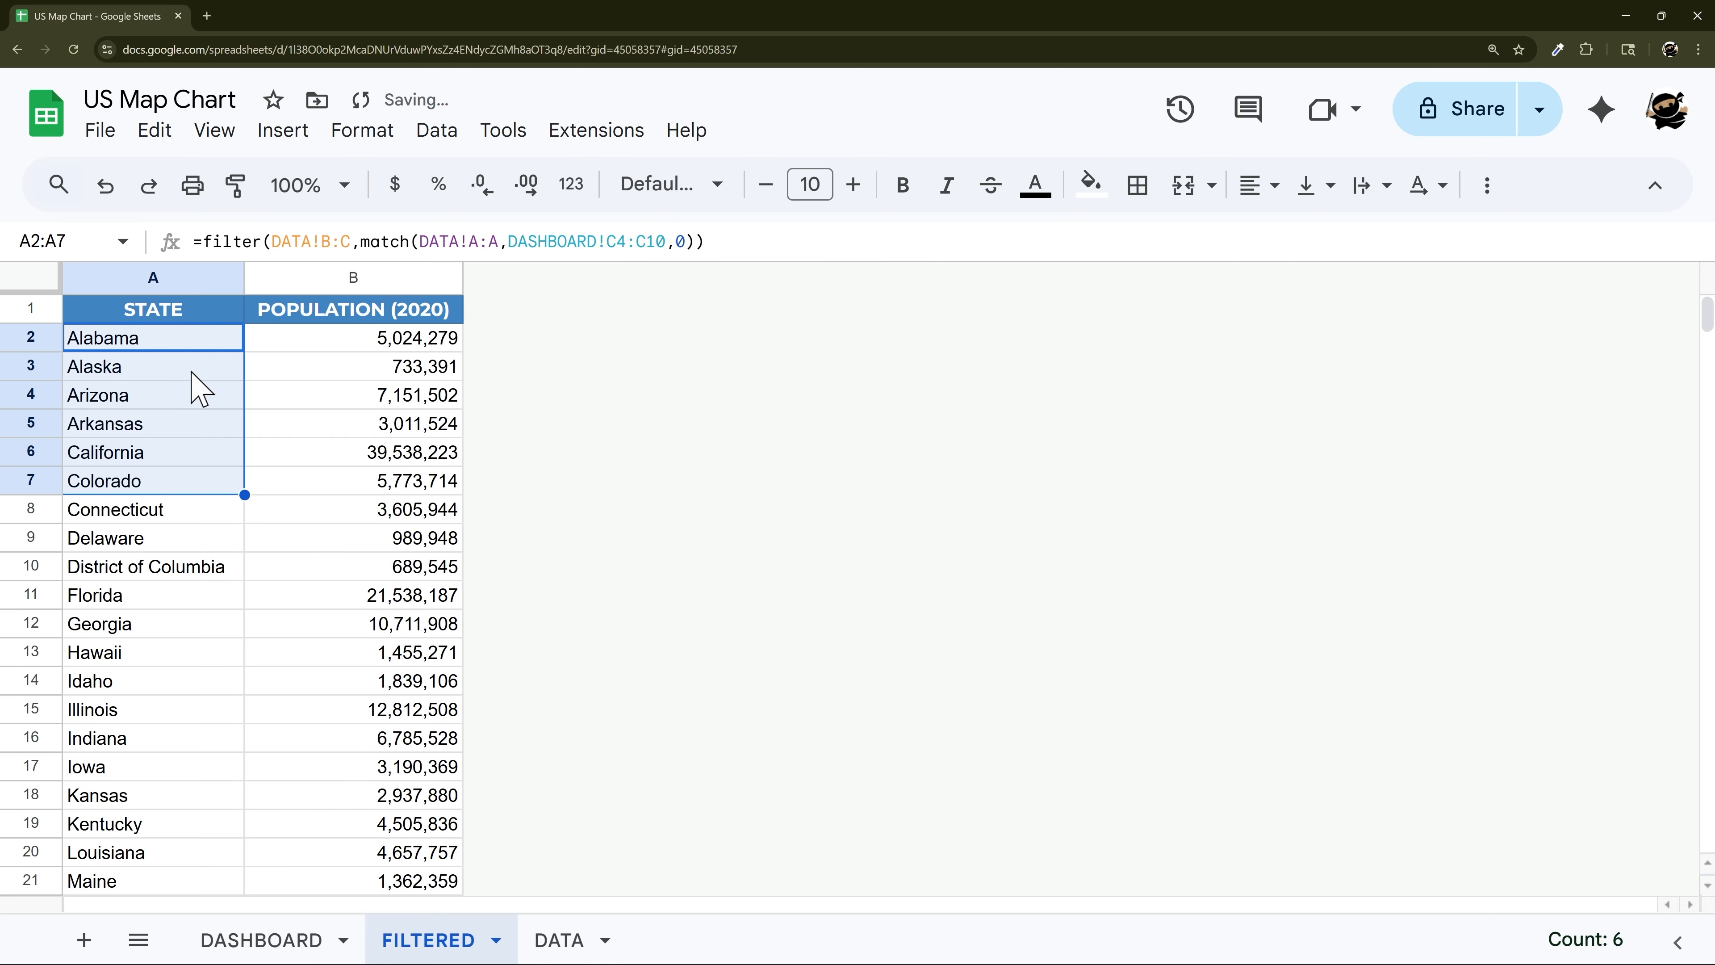
Check the Mid-Atlantic and New England regions on the DASHBOARD sheet
left_click(309, 923)
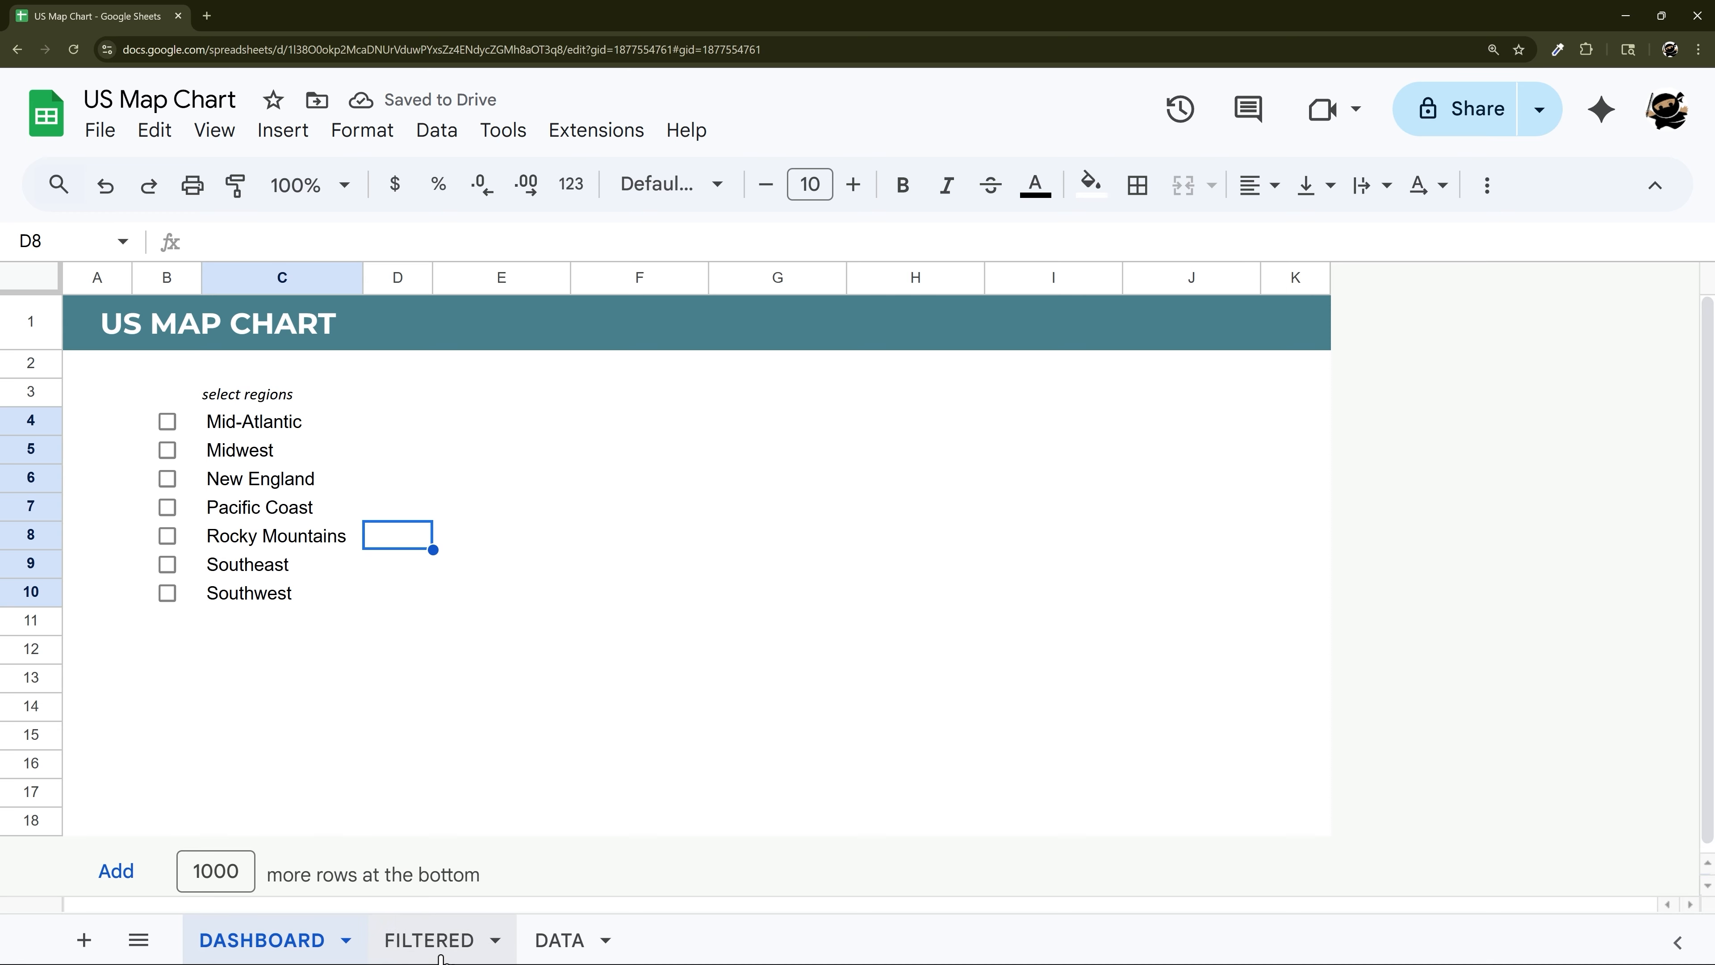
left_click(166, 420)
left_click(168, 479)
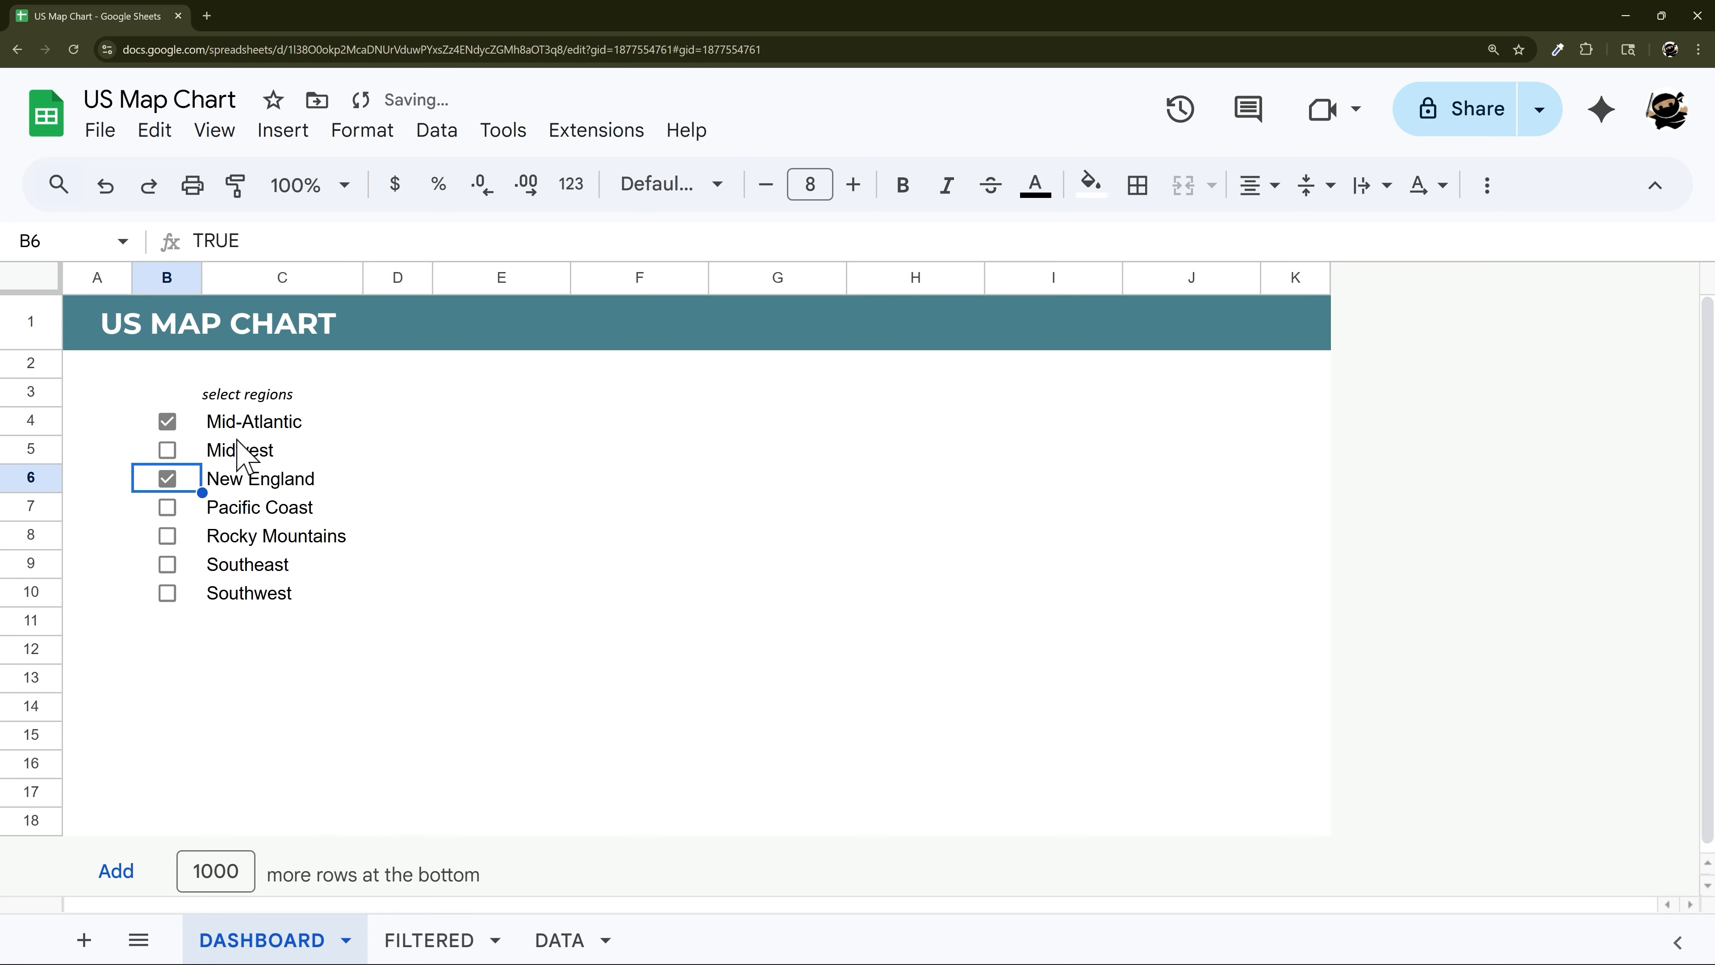
left_click(249, 426)
left_click(255, 488)
Start a nested FILTER on DASHBOARD!C4:C10 inside the MATCH in FILTERED!A2, and copy that range reference for its condition
left_click(431, 943)
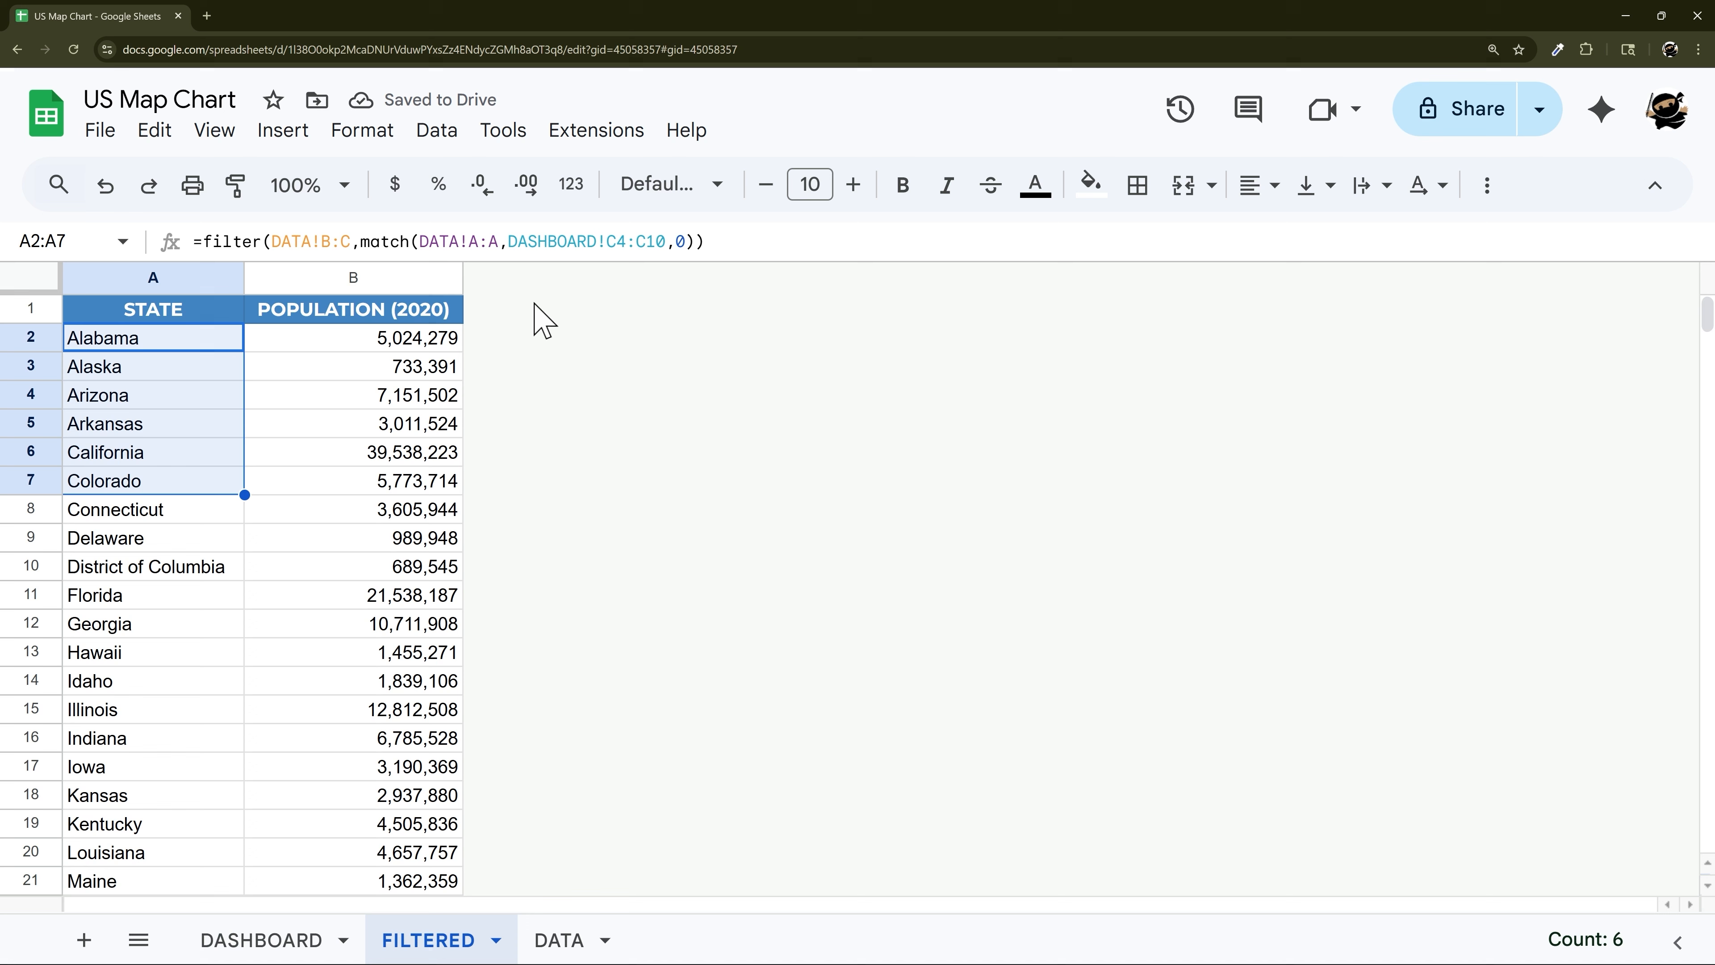
left_click(508, 241)
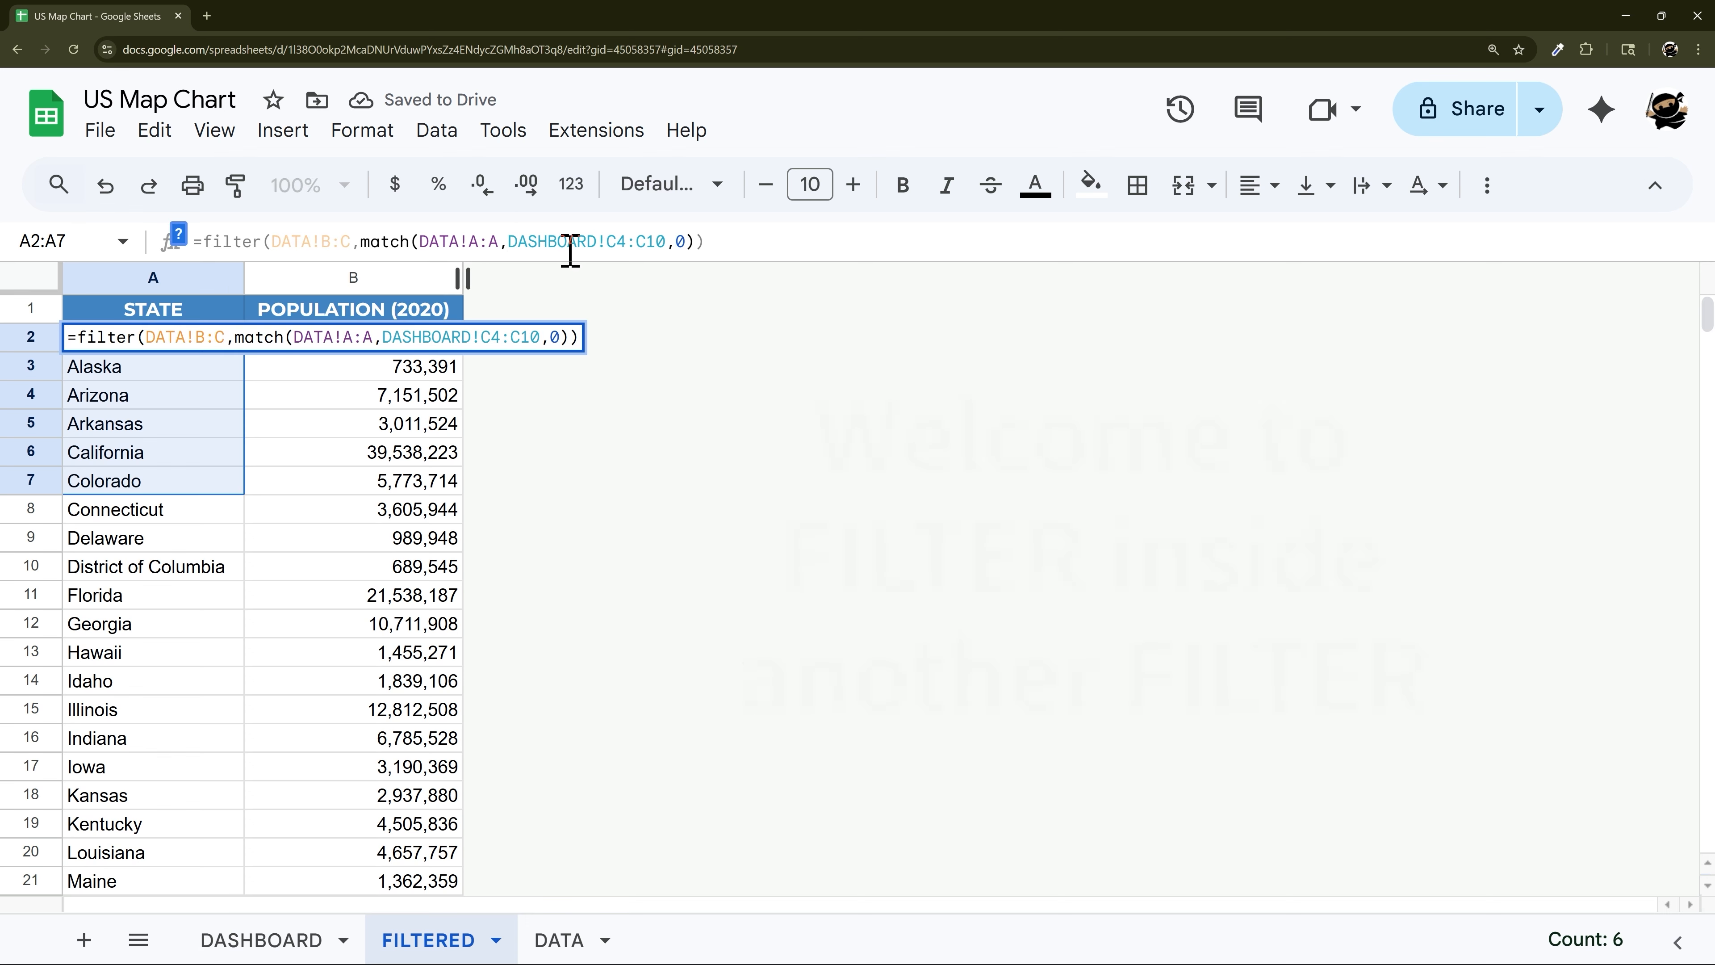
type("filter(")
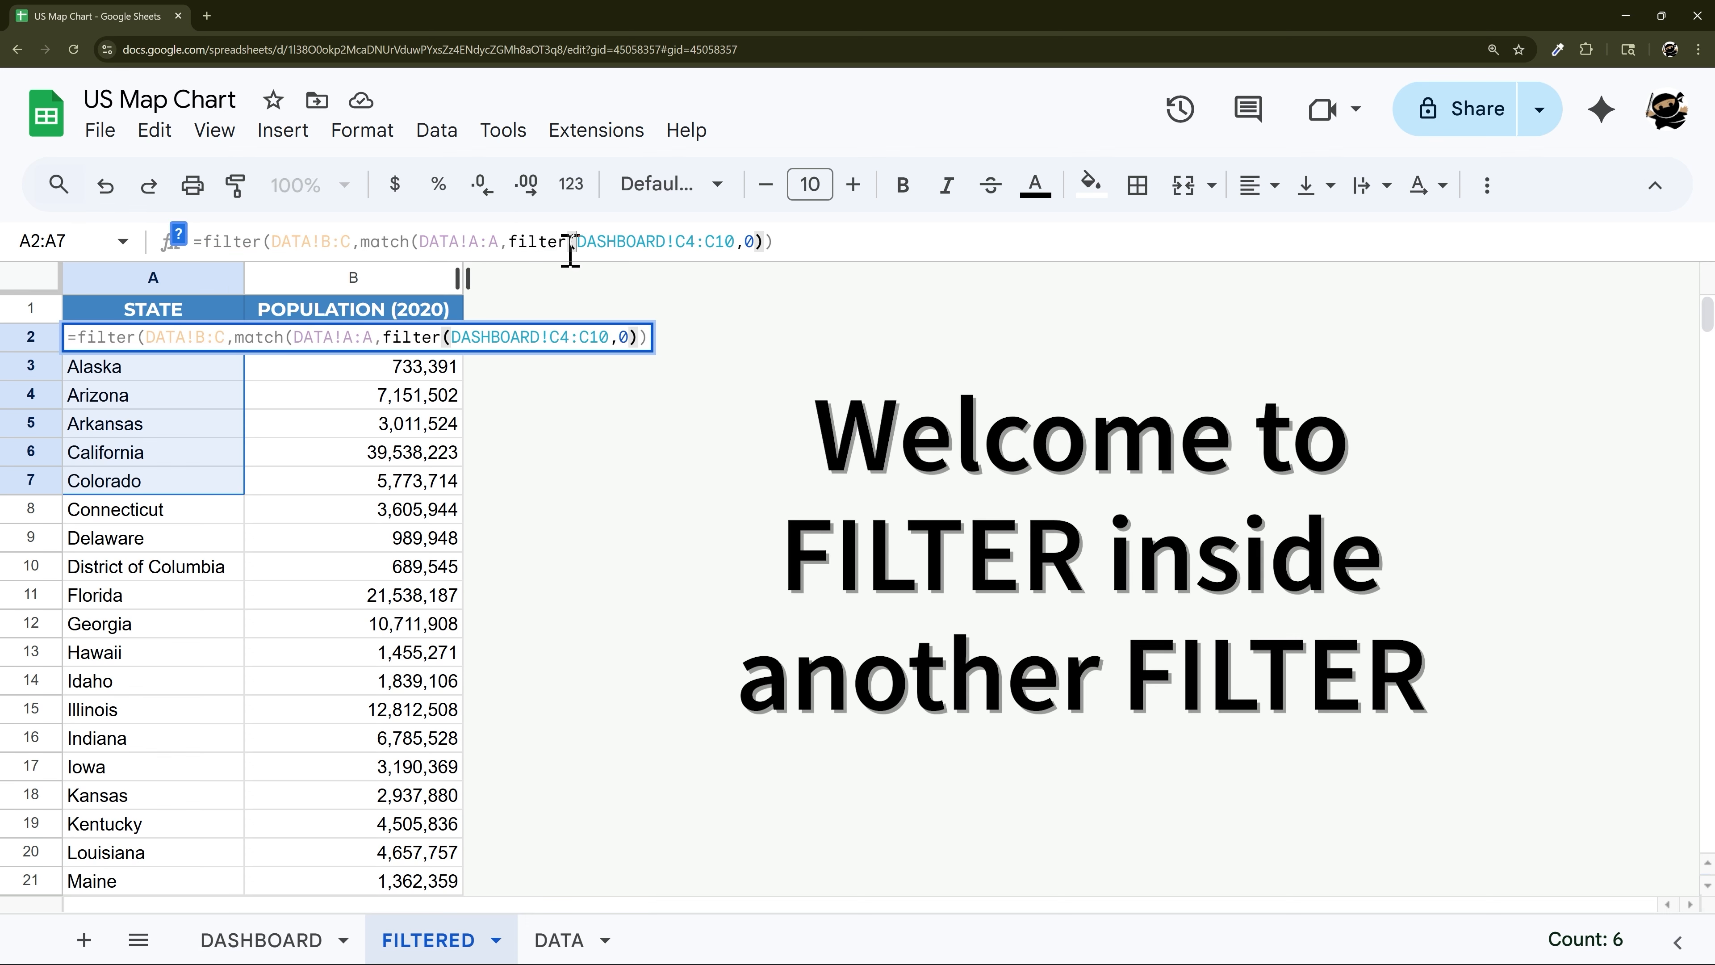
key("shift+Right")
key("shift+Right")
key("shift+Right")
key("shift+Right")
key("shift+Right")
key("shift+Right")
key("shift+Right")
key("shift+Right")
key("shift+Right")
key("shift+Right")
key("shift+Right")
key("shift+Right")
key("shift+Right")
key("shift+Right")
key("shift+Right")
key("shift+Right")
key("ctrl+c")
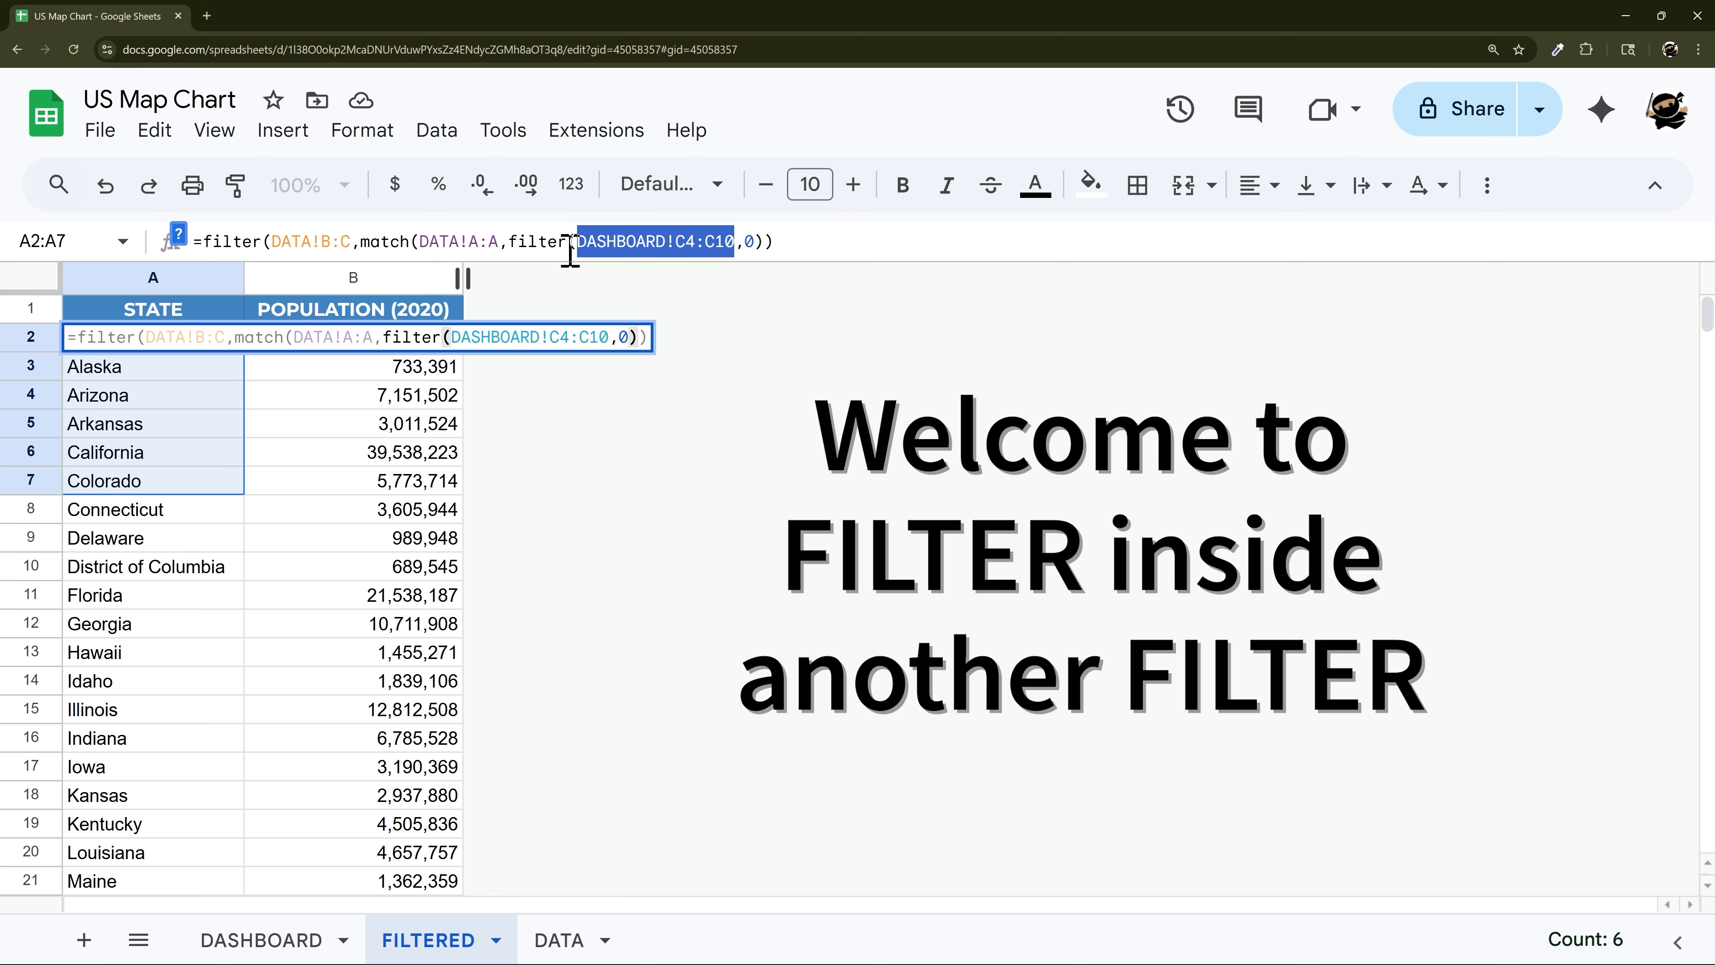
key("Right")
type(",")
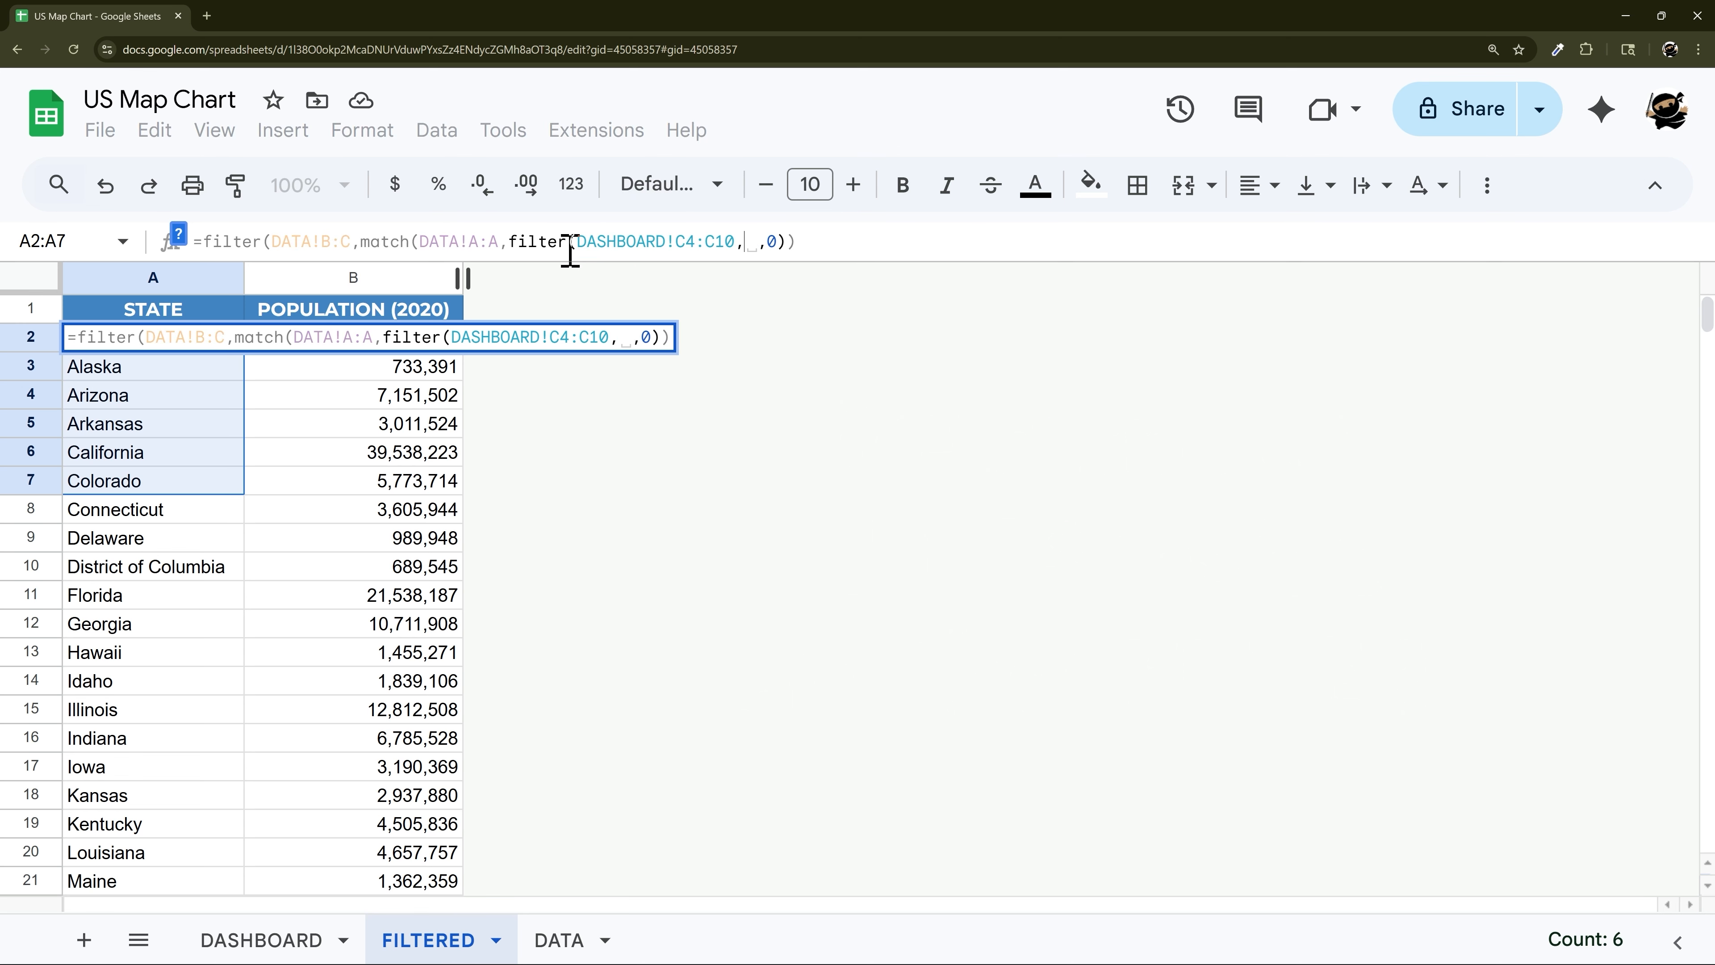
Complete the nested FILTER with the condition DASHBOARD!C4:C10=true and a closing parenthesis
key("ctrl+v")
type("=tr")
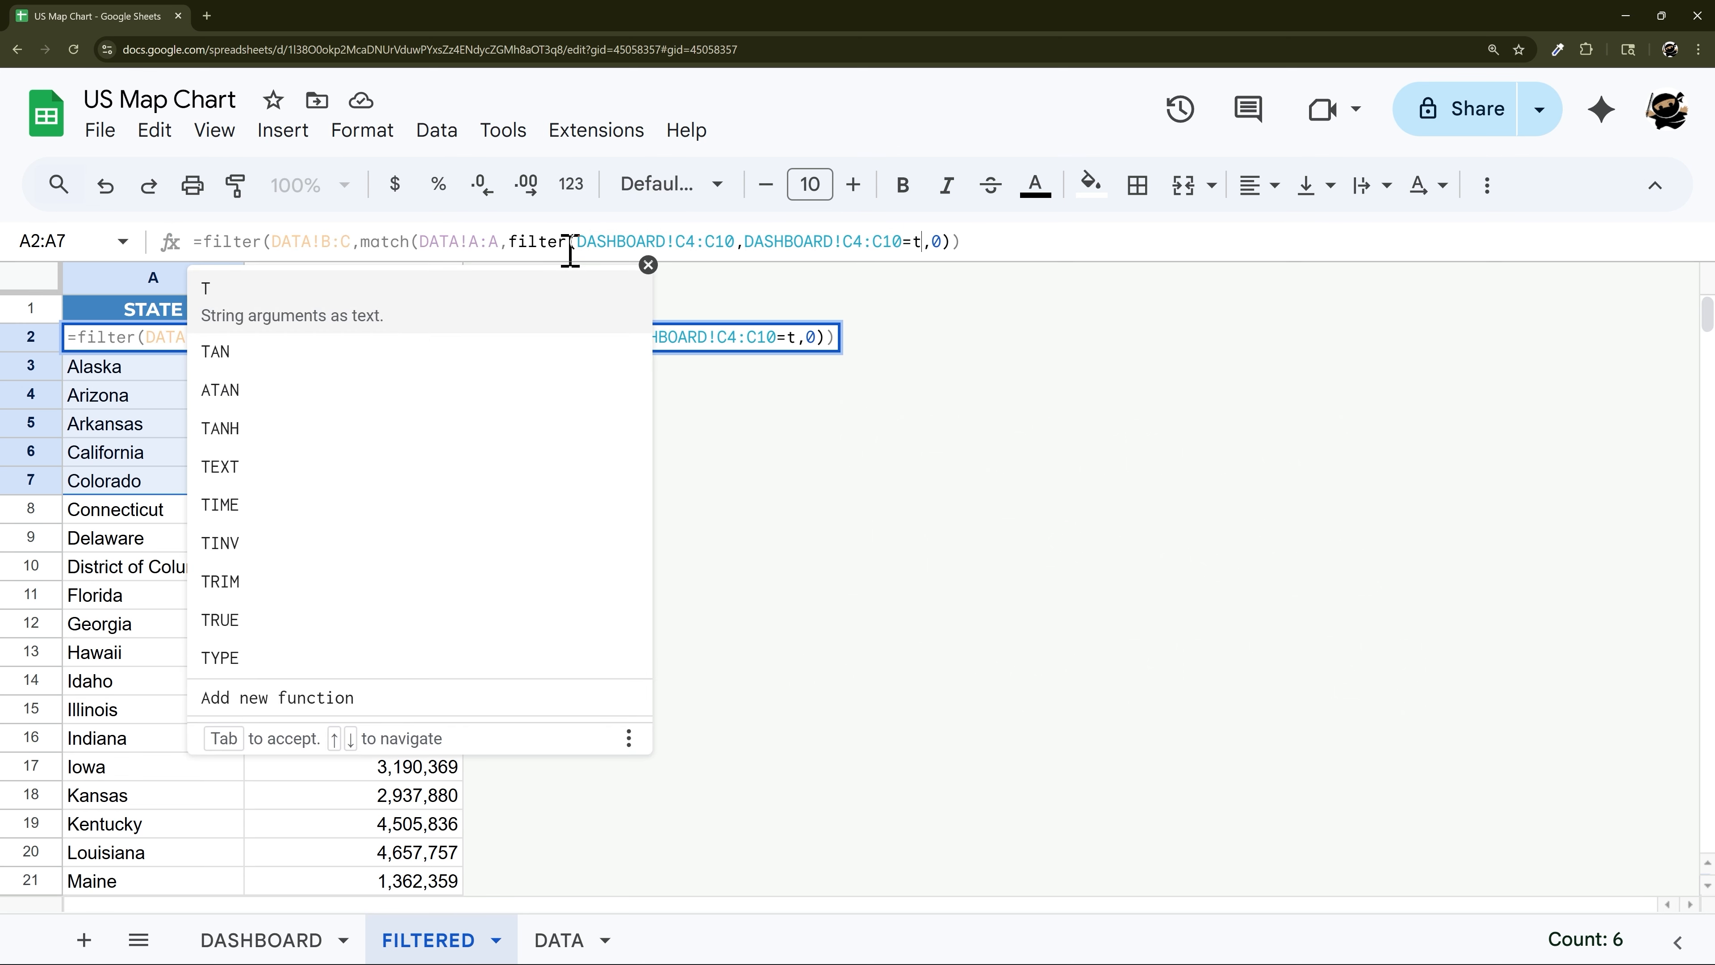
type("ue)")
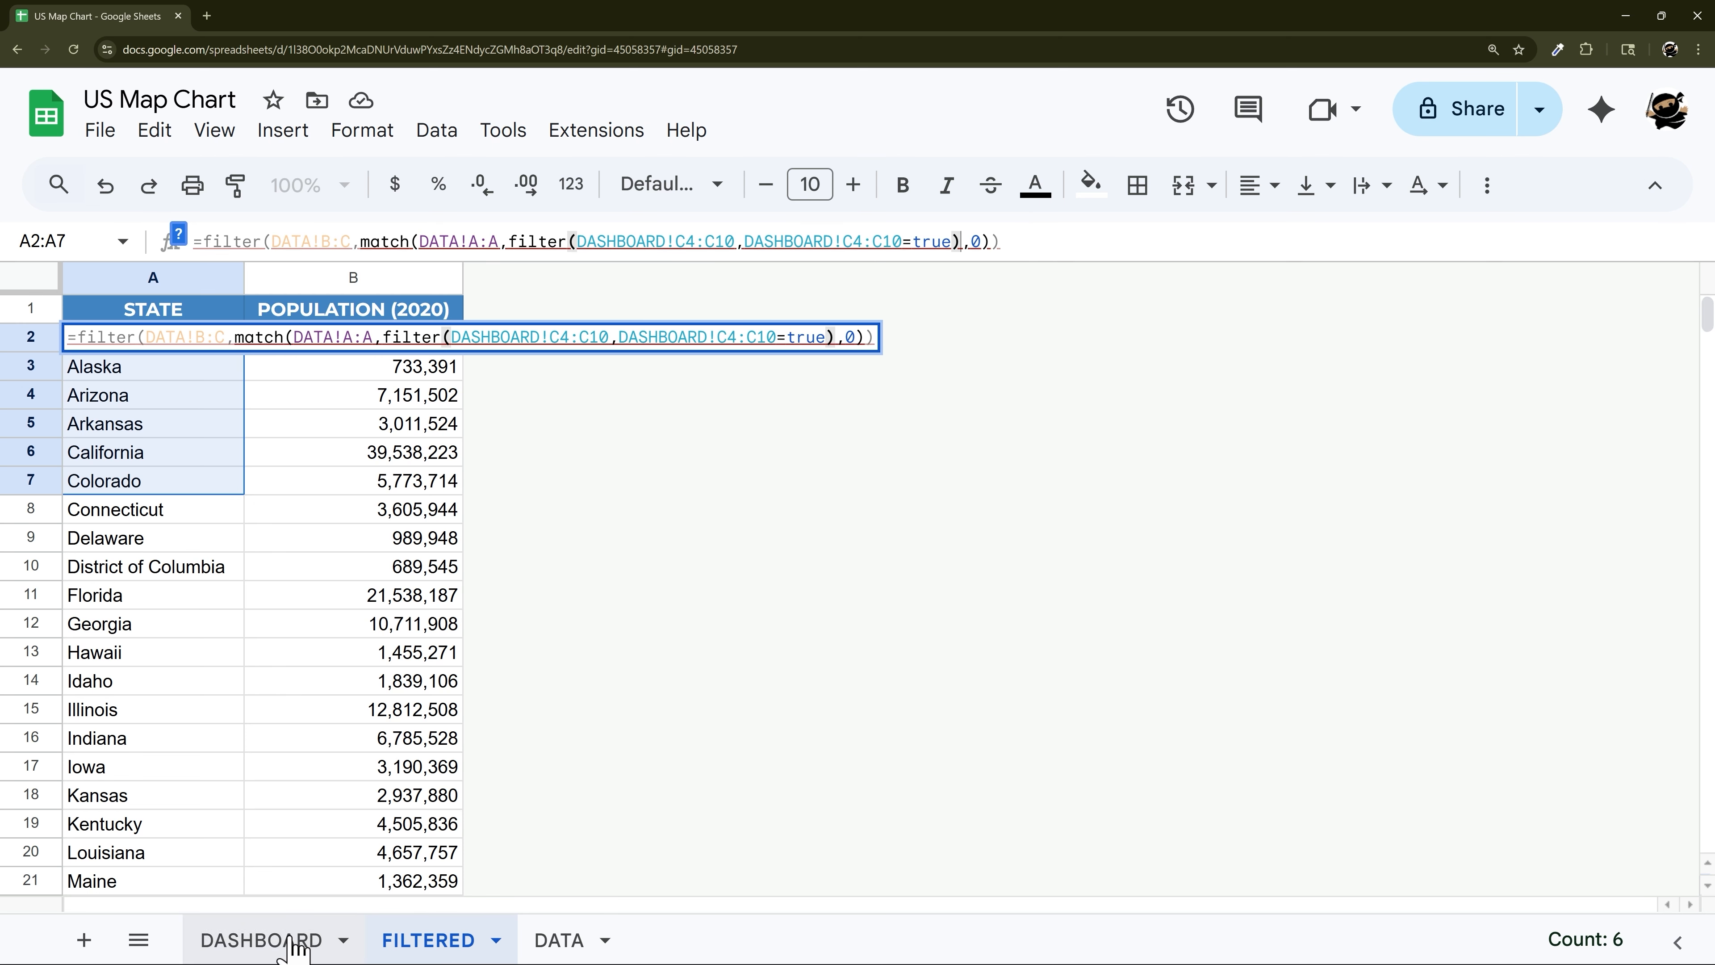
Correct the nested FILTER's condition in FILTERED!A2 to the checkbox range, DASHBOARD!B4:B10=true, and enter the formula
left_click(256, 940)
left_click_drag(247, 422, 260, 612)
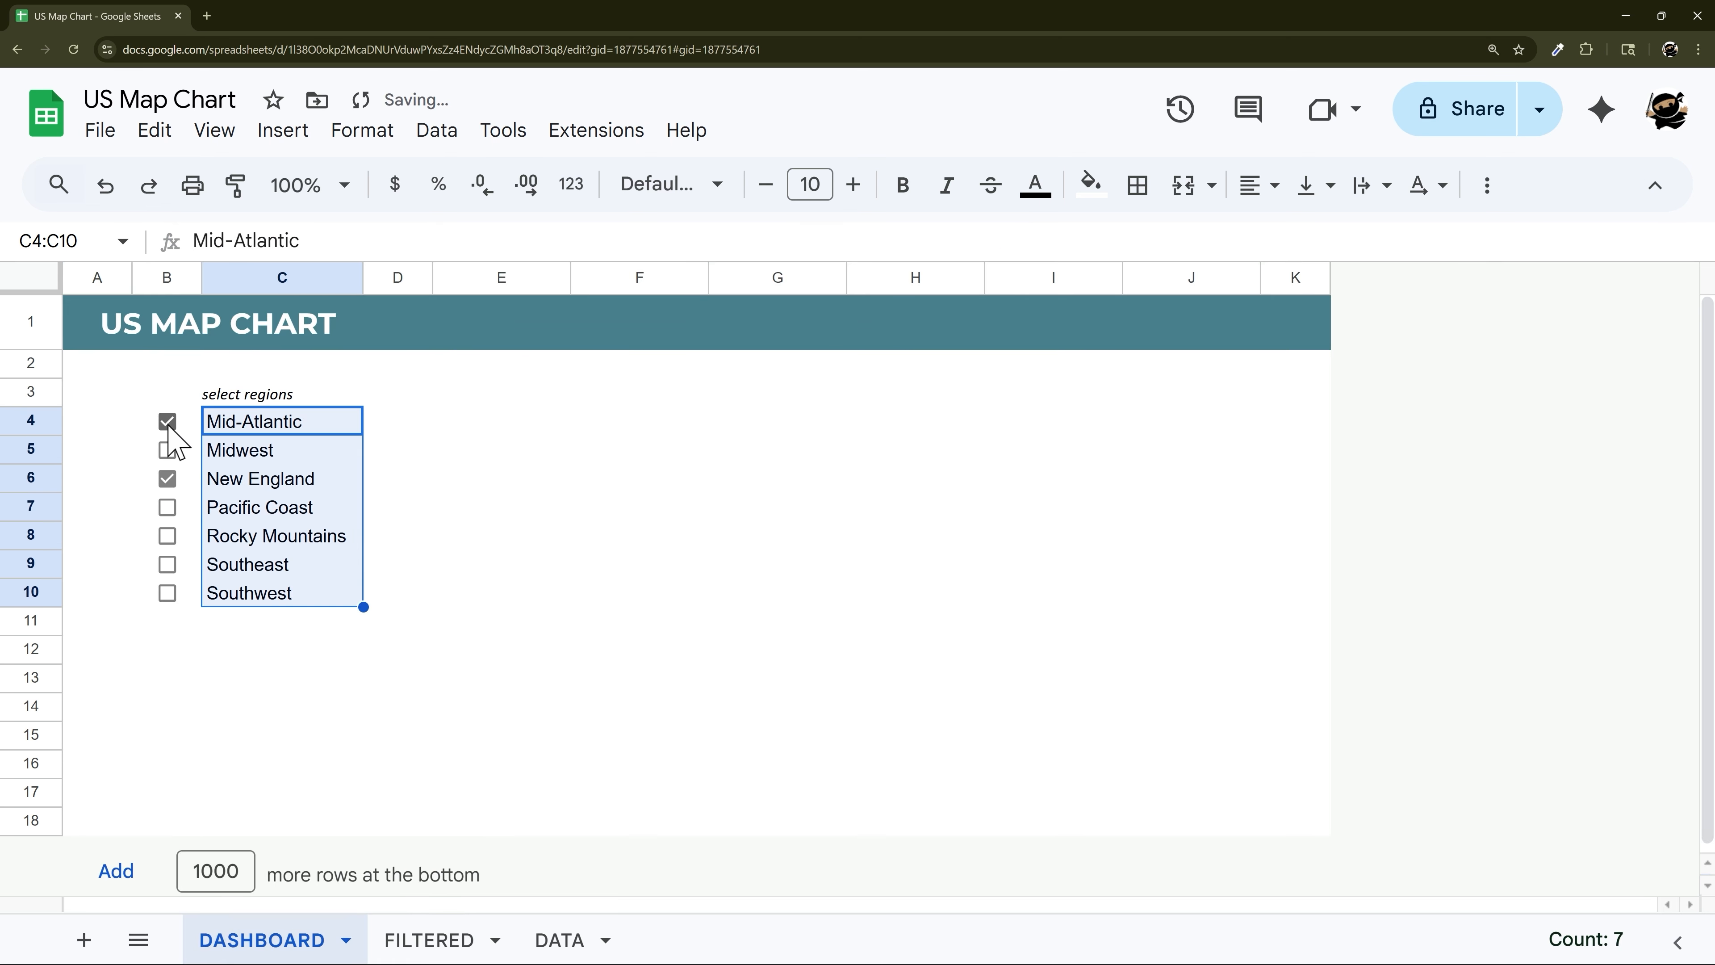
left_click(150, 269)
left_click(463, 937)
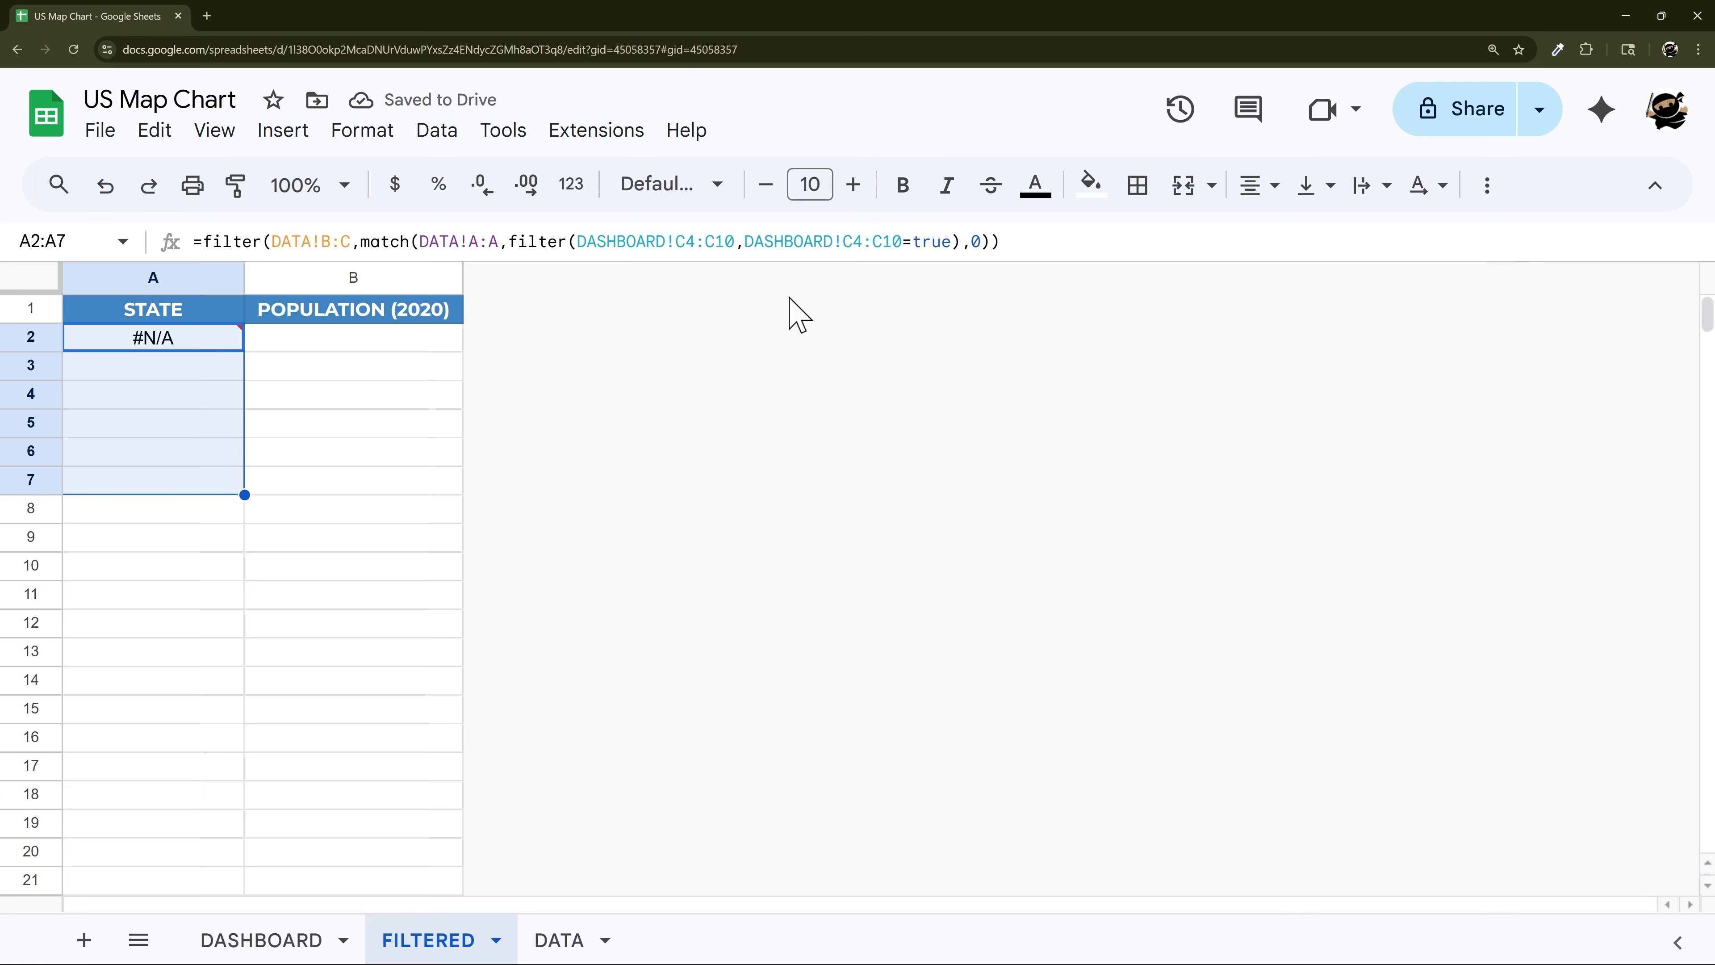
left_click(854, 240)
key("BackSpace")
type("B")
key("Right")
key("Right")
key("Right")
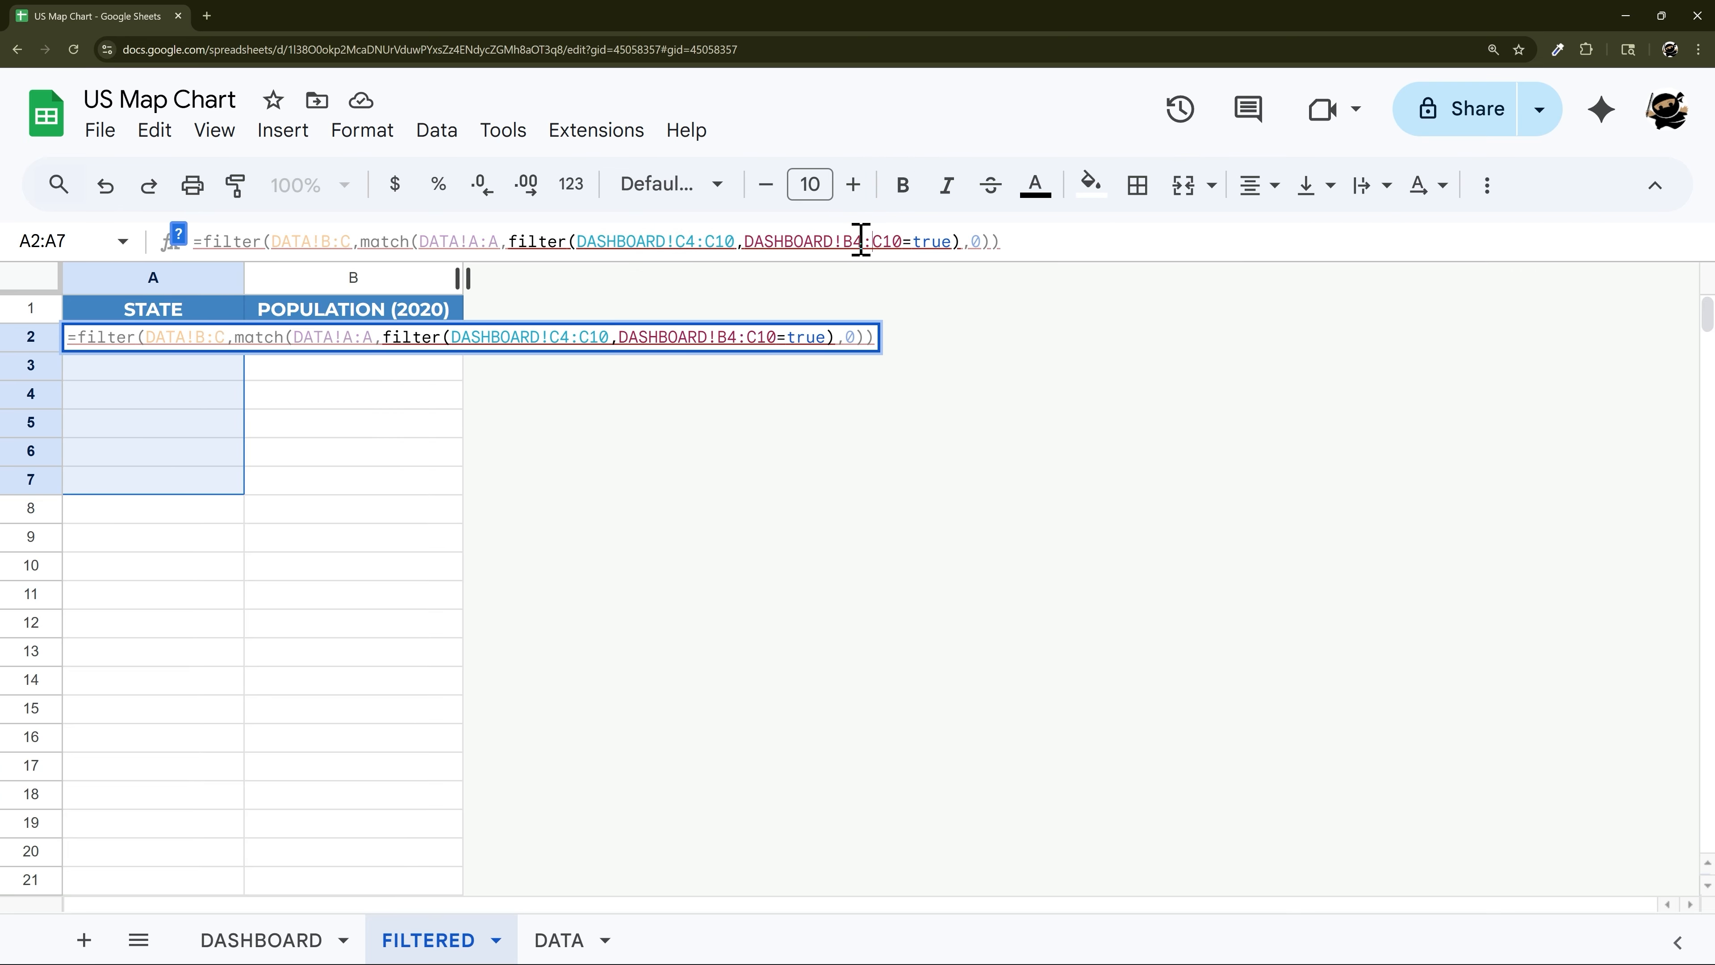
key("BackSpace")
type("B")
key("Return")
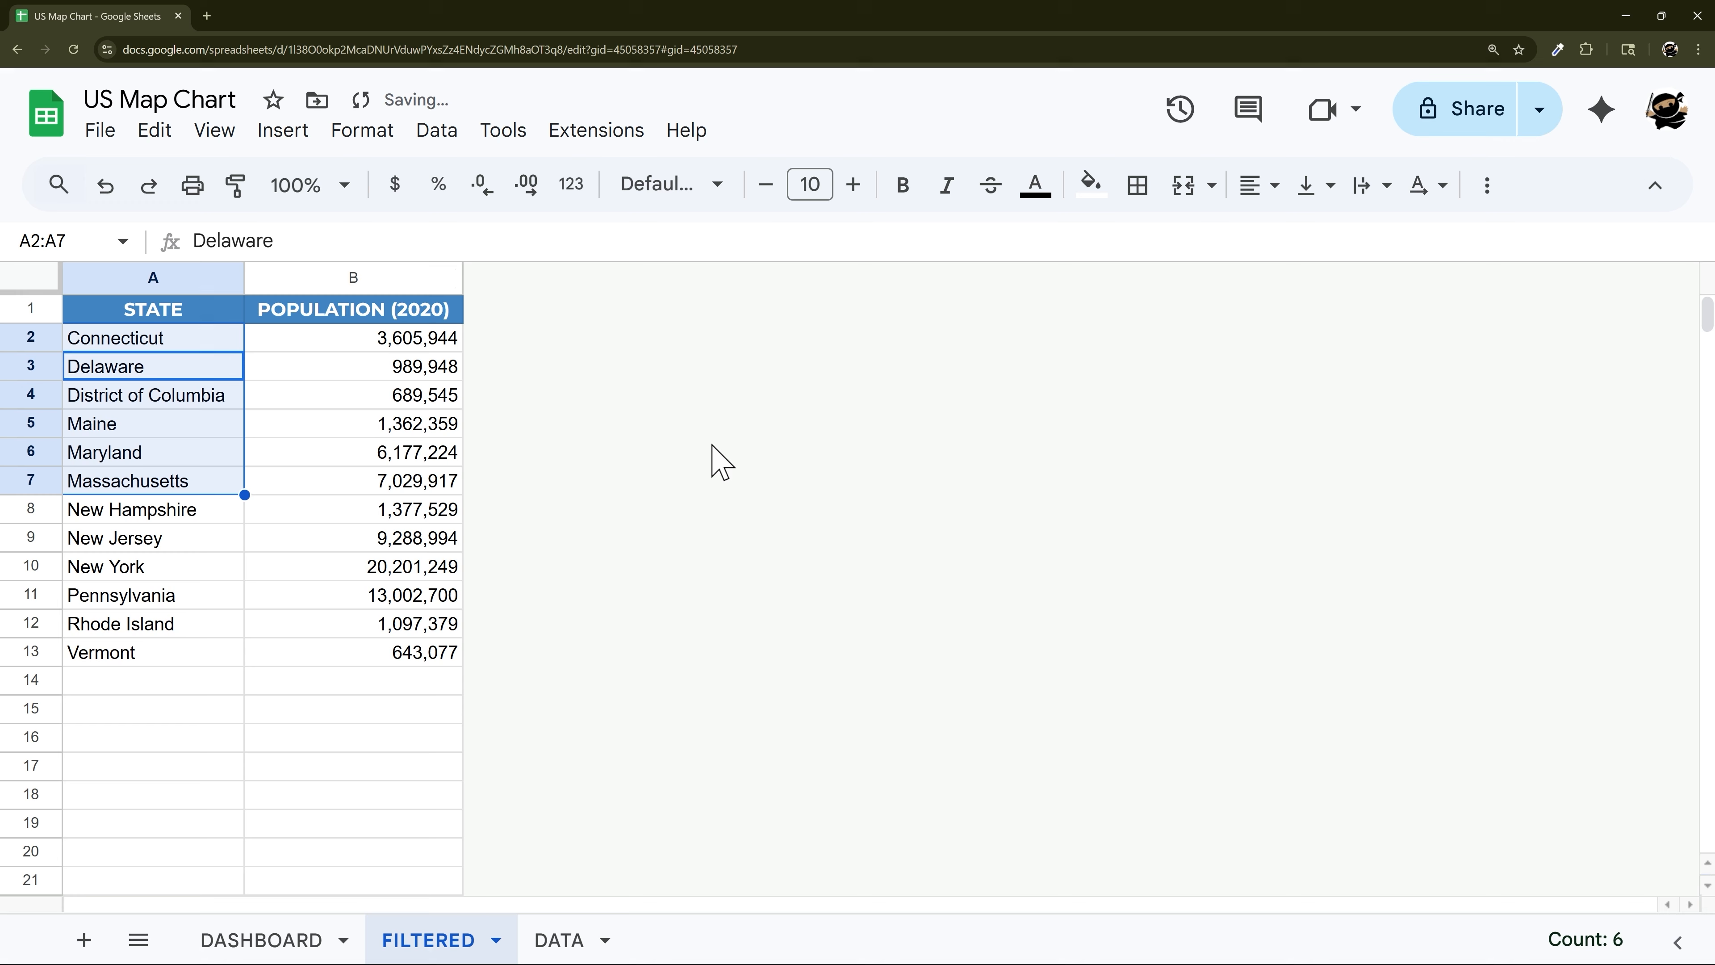
Uncheck and recheck New England and check Midwest on the DASHBOARD sheet, viewing the FILTERED list after each change
left_click(370, 574)
left_click(272, 942)
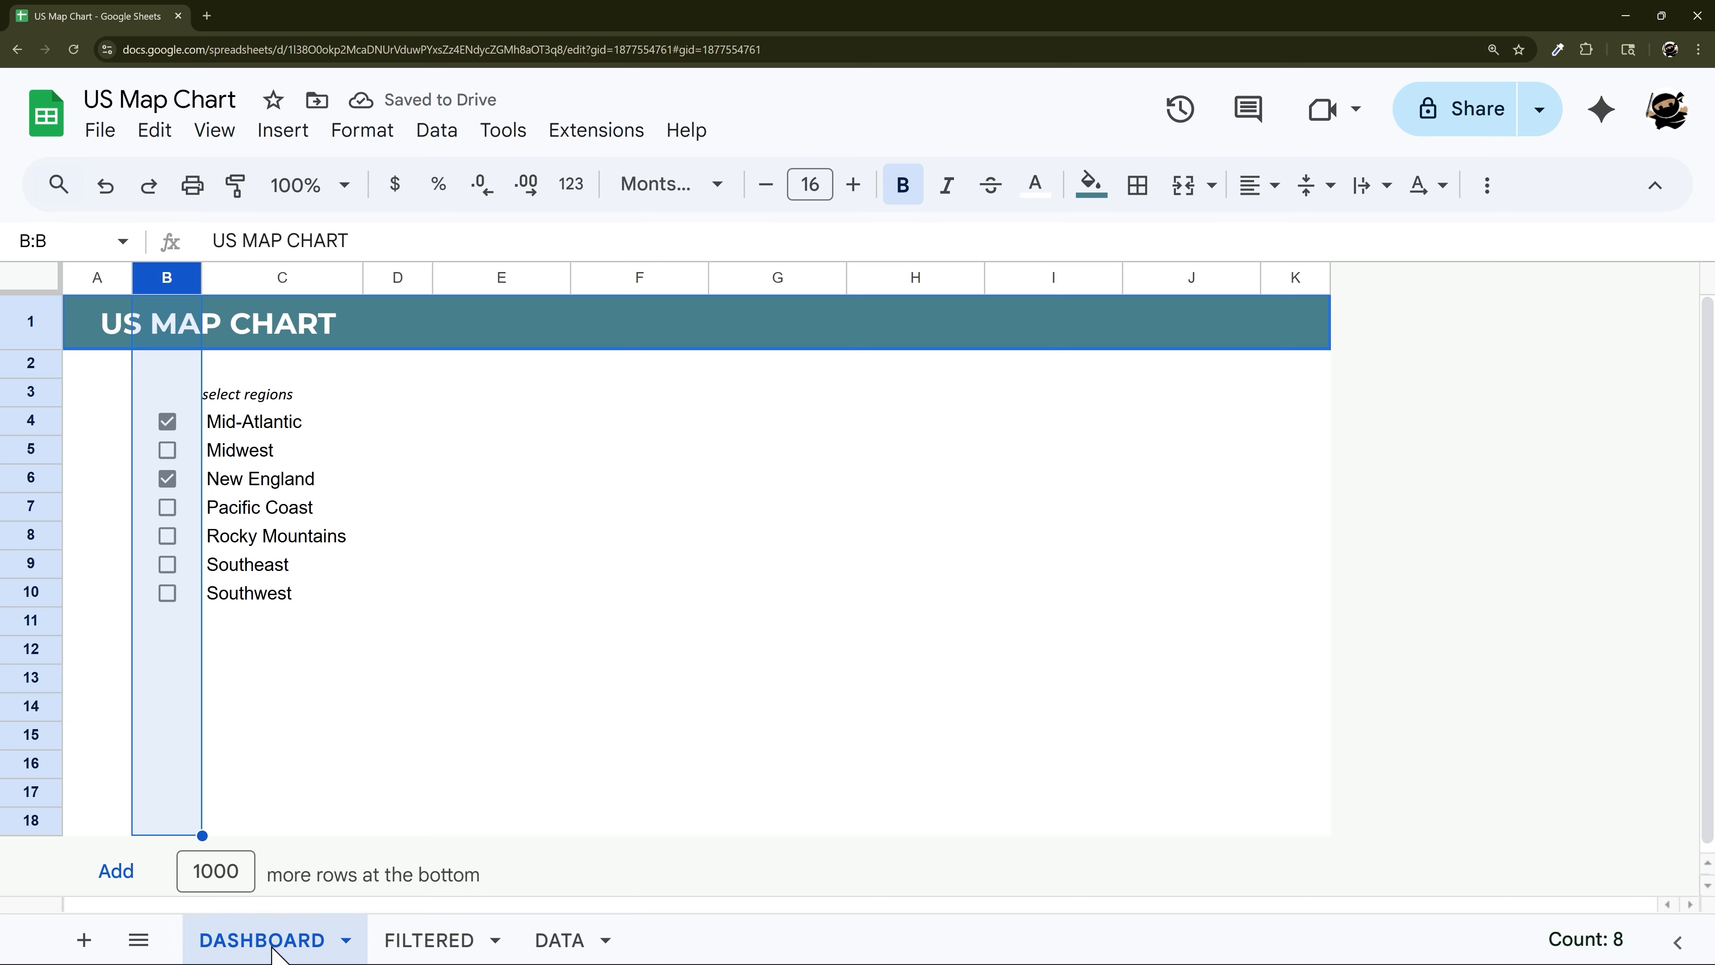
left_click(167, 479)
left_click(446, 941)
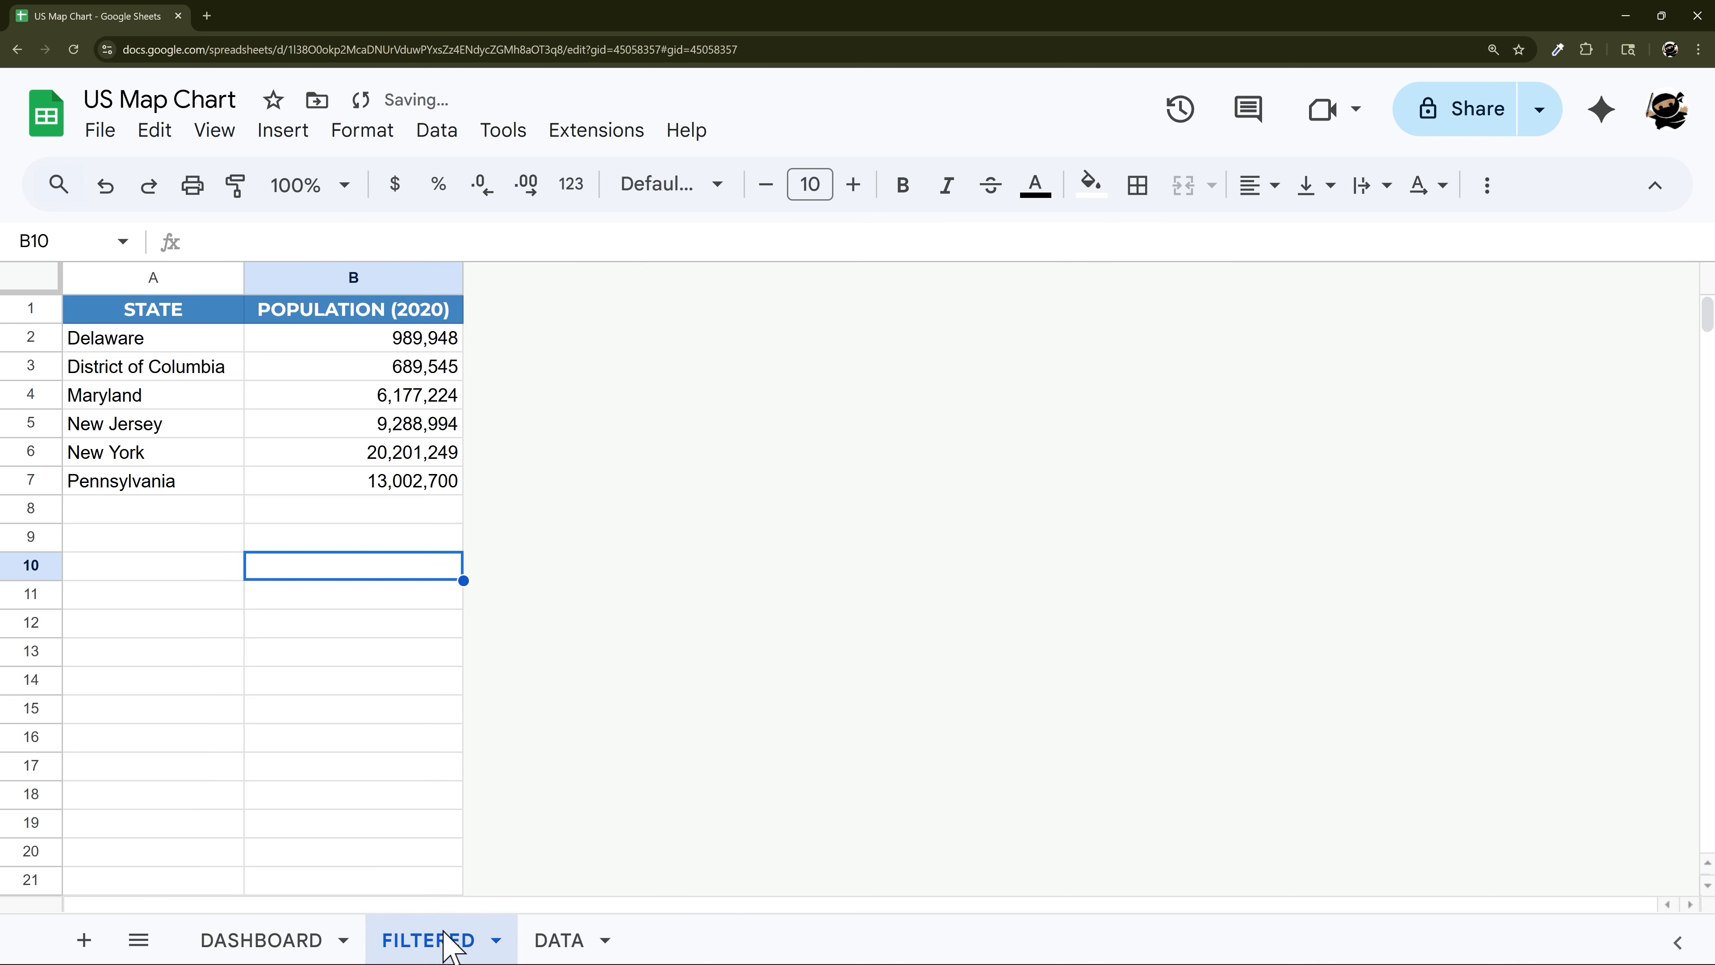
left_click(260, 941)
left_click(166, 478)
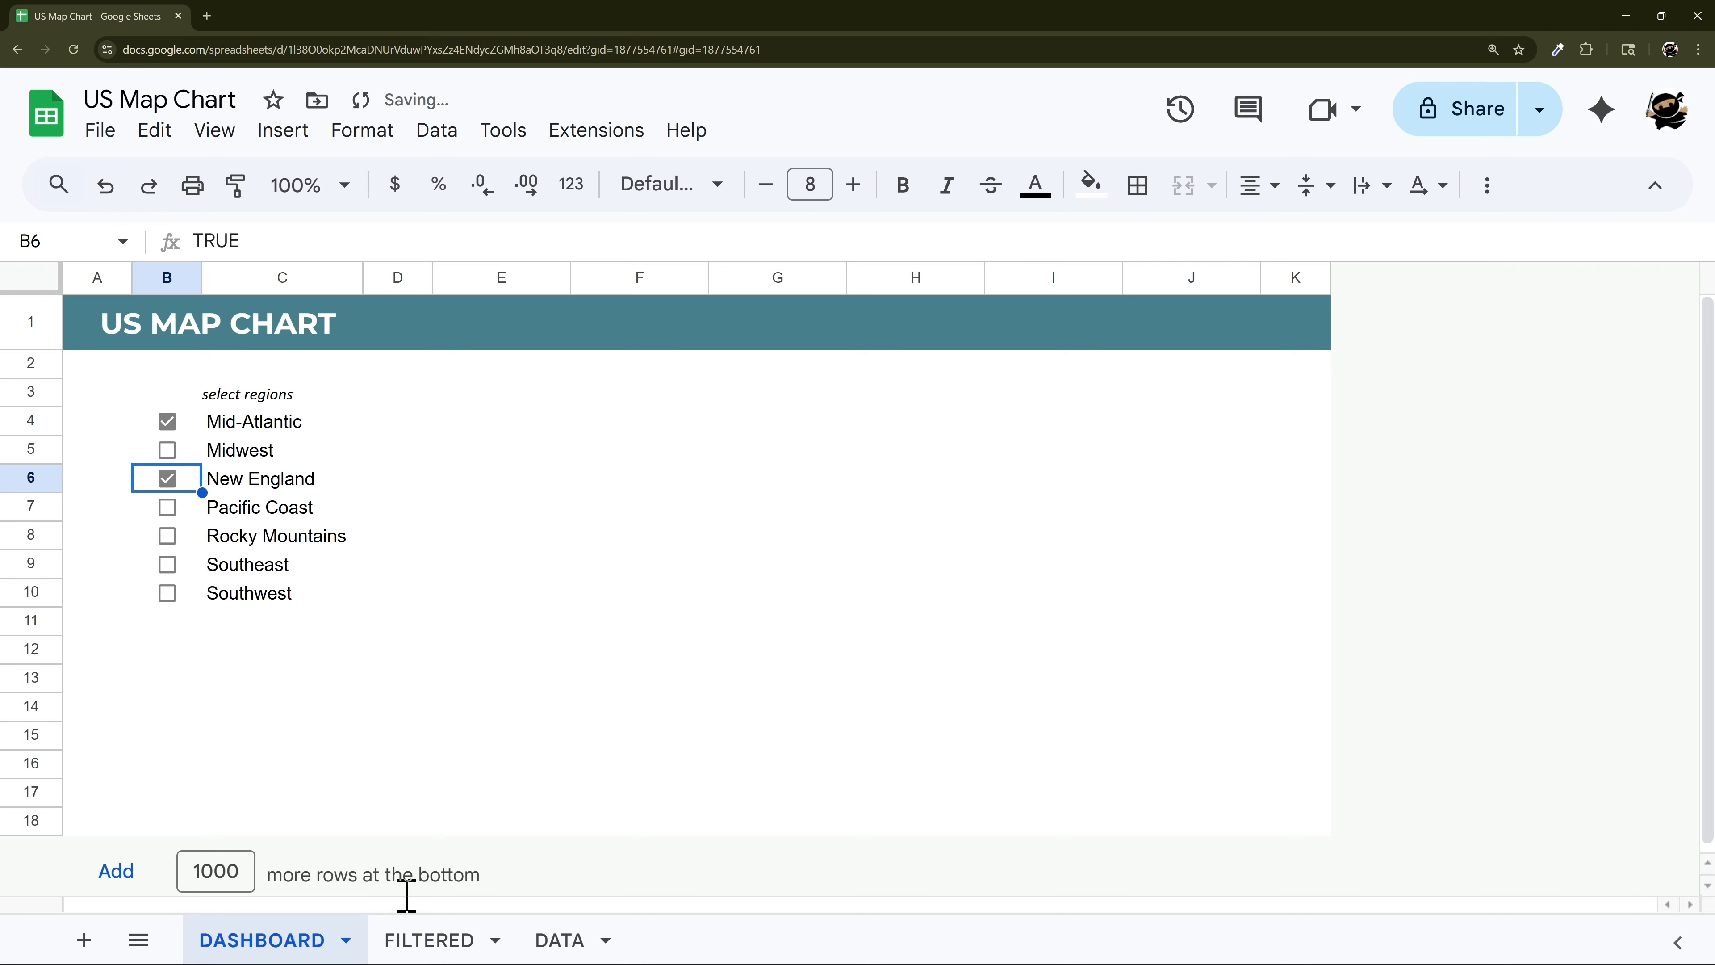
left_click(439, 941)
left_click(260, 941)
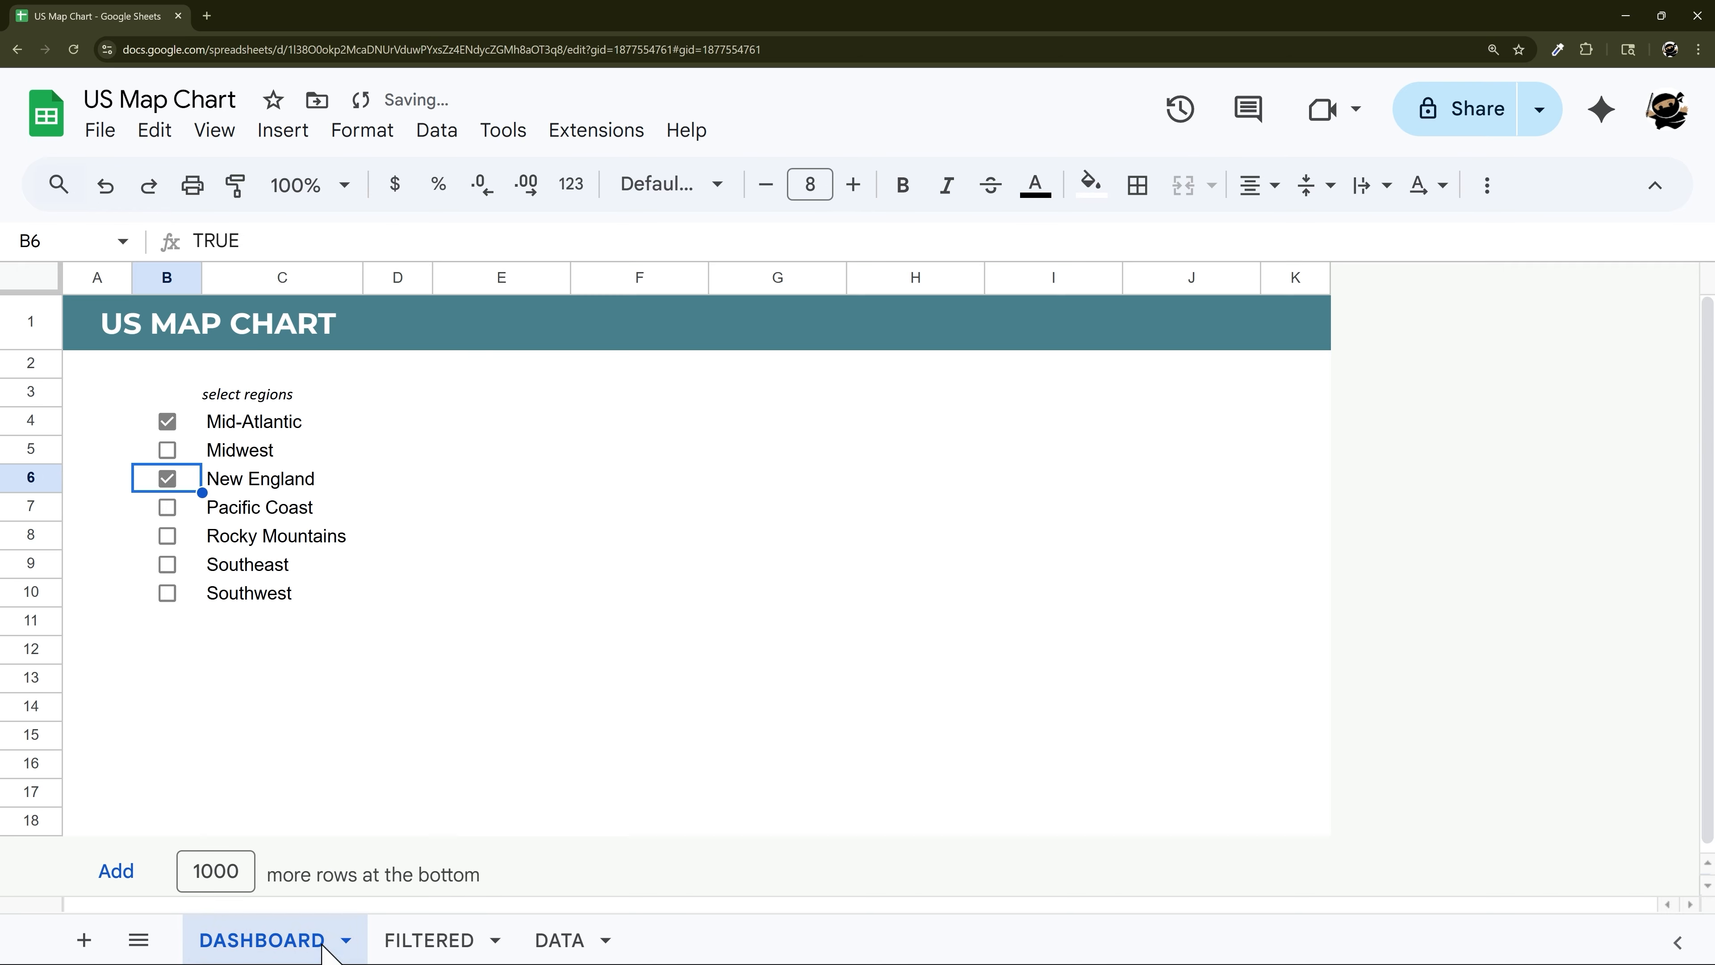
left_click(167, 450)
left_click(436, 940)
left_click(274, 940)
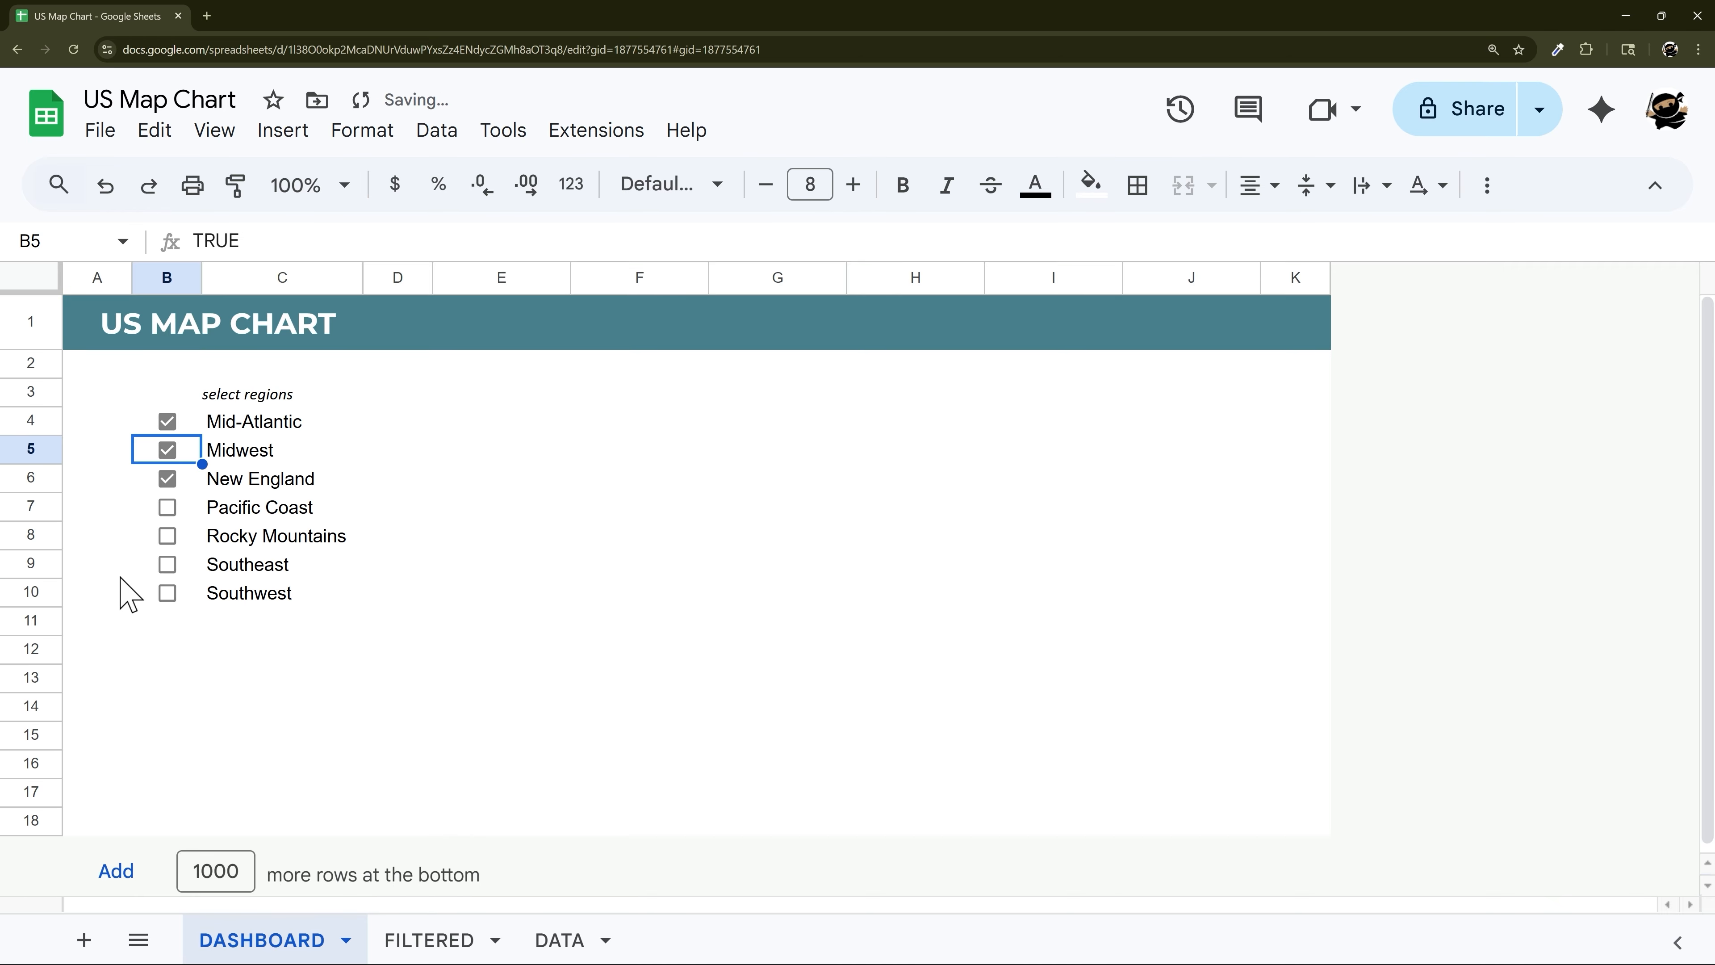
Uncheck the New England, Midwest and Mid-Atlantic regions and view the FILTERED sheet with no region selected
left_click(166, 478)
left_click(167, 450)
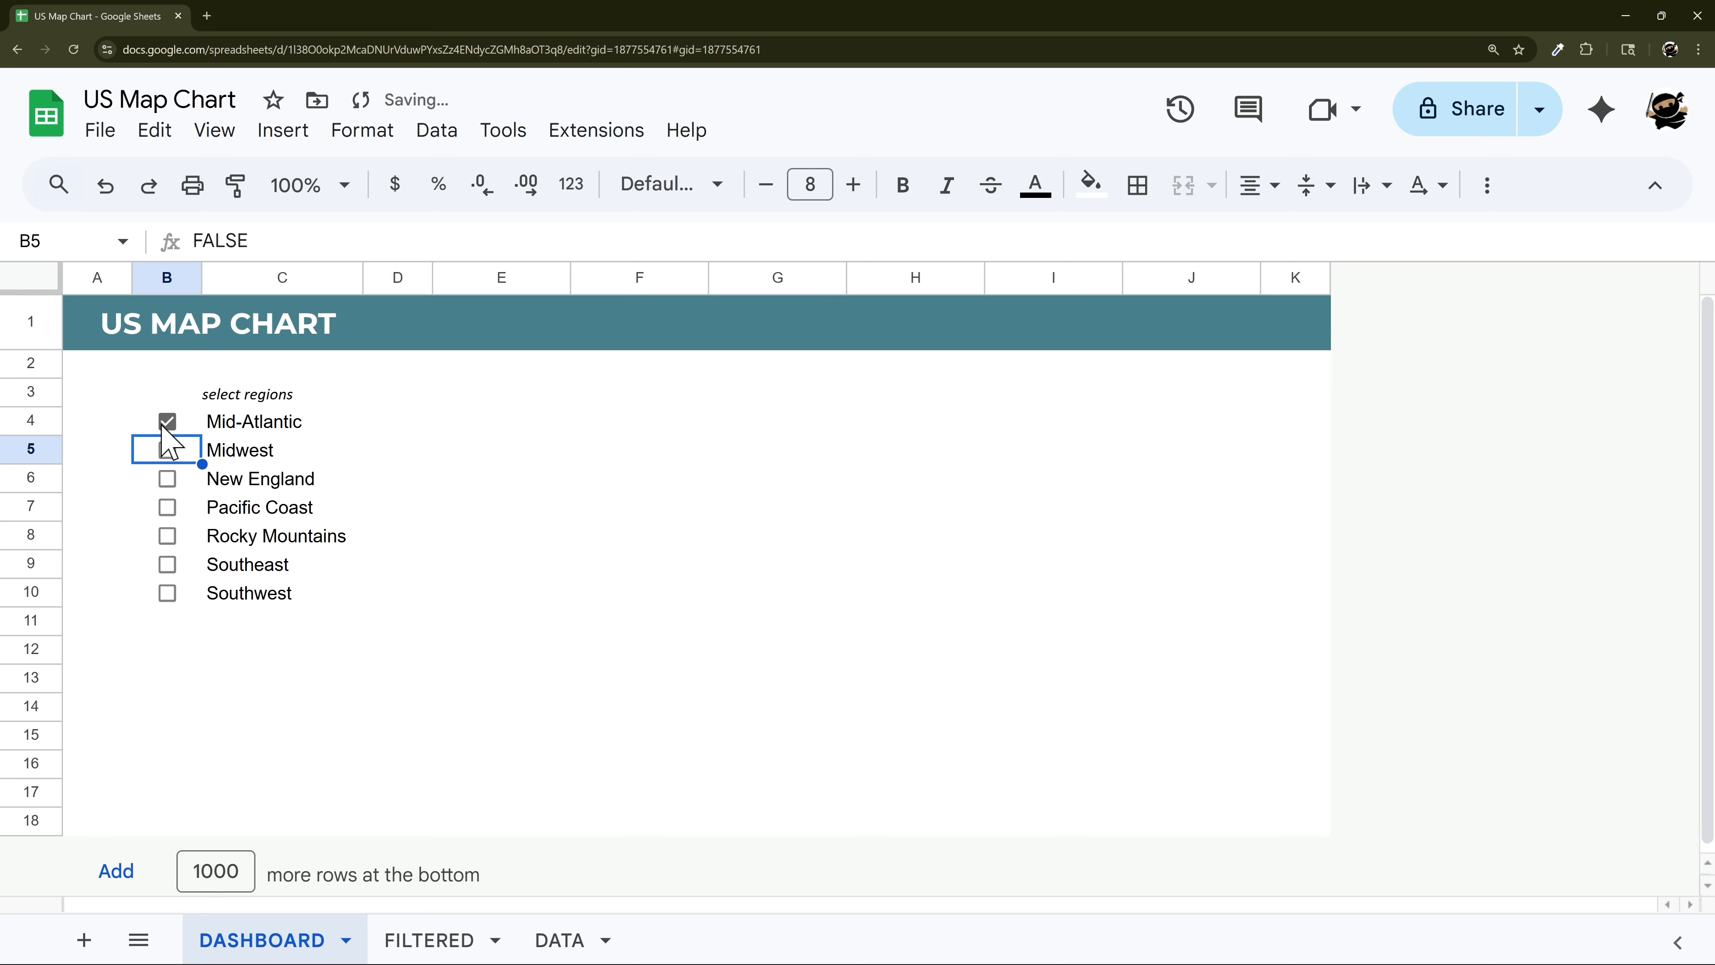
left_click(166, 421)
left_click(430, 940)
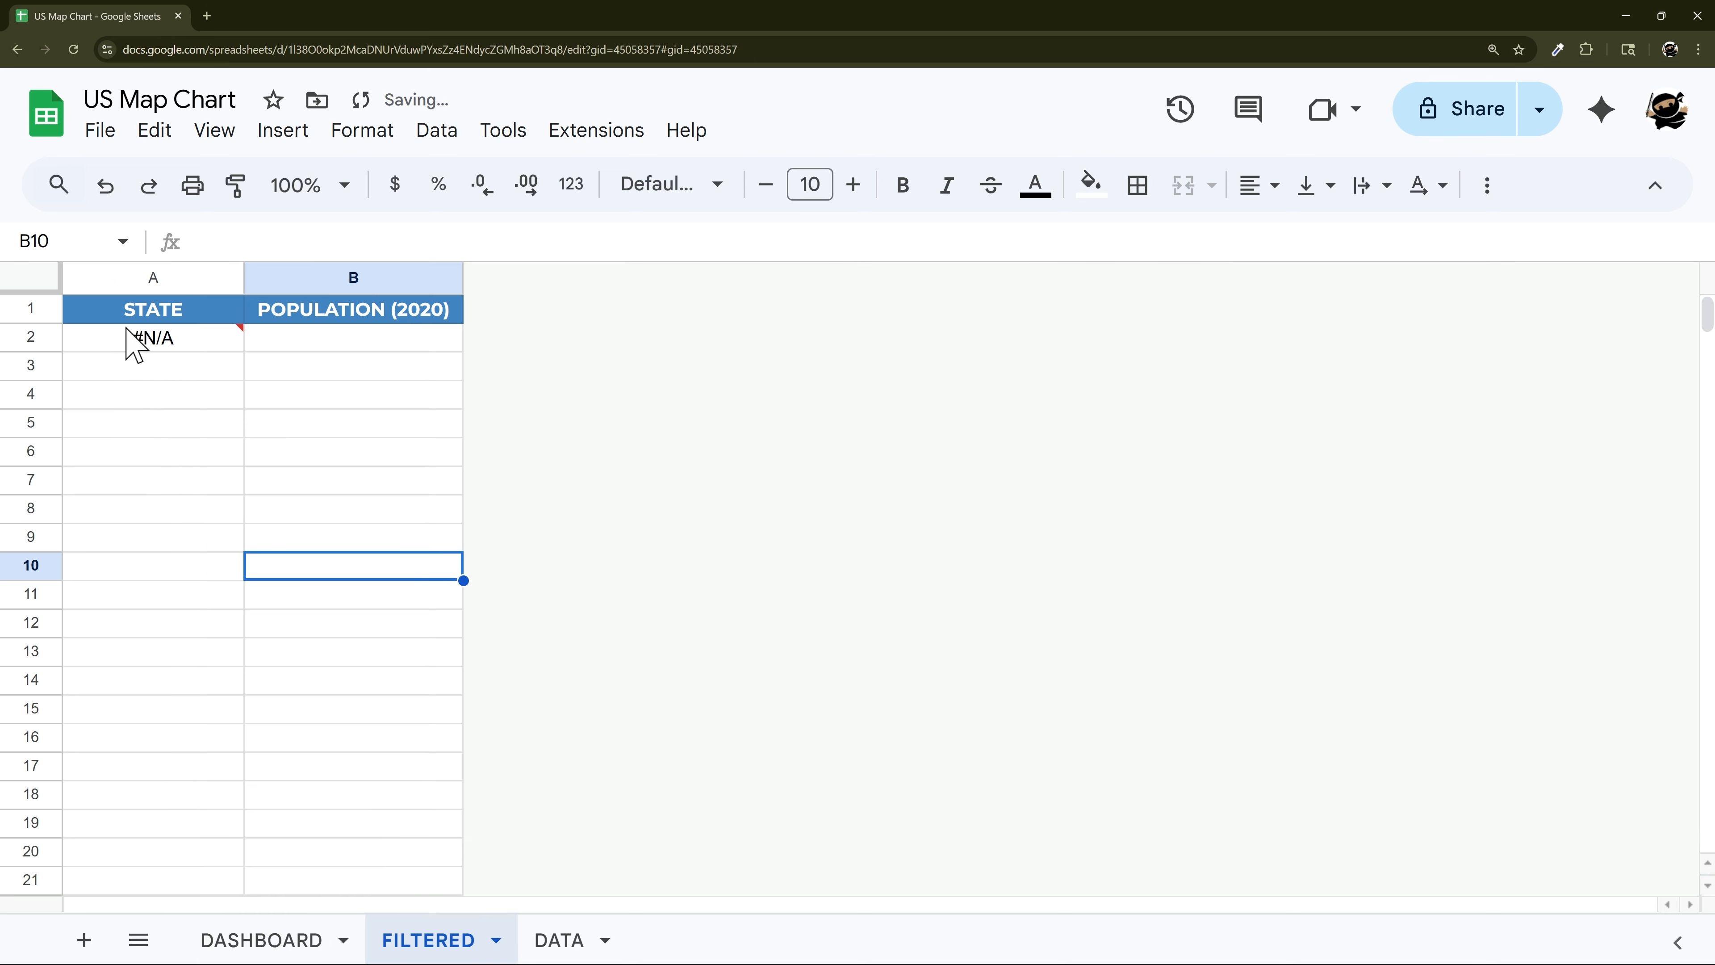
Copy the FILTER formula in FILTERED!A2 without its equals sign and replace it with the start of an IF function
left_click(136, 343)
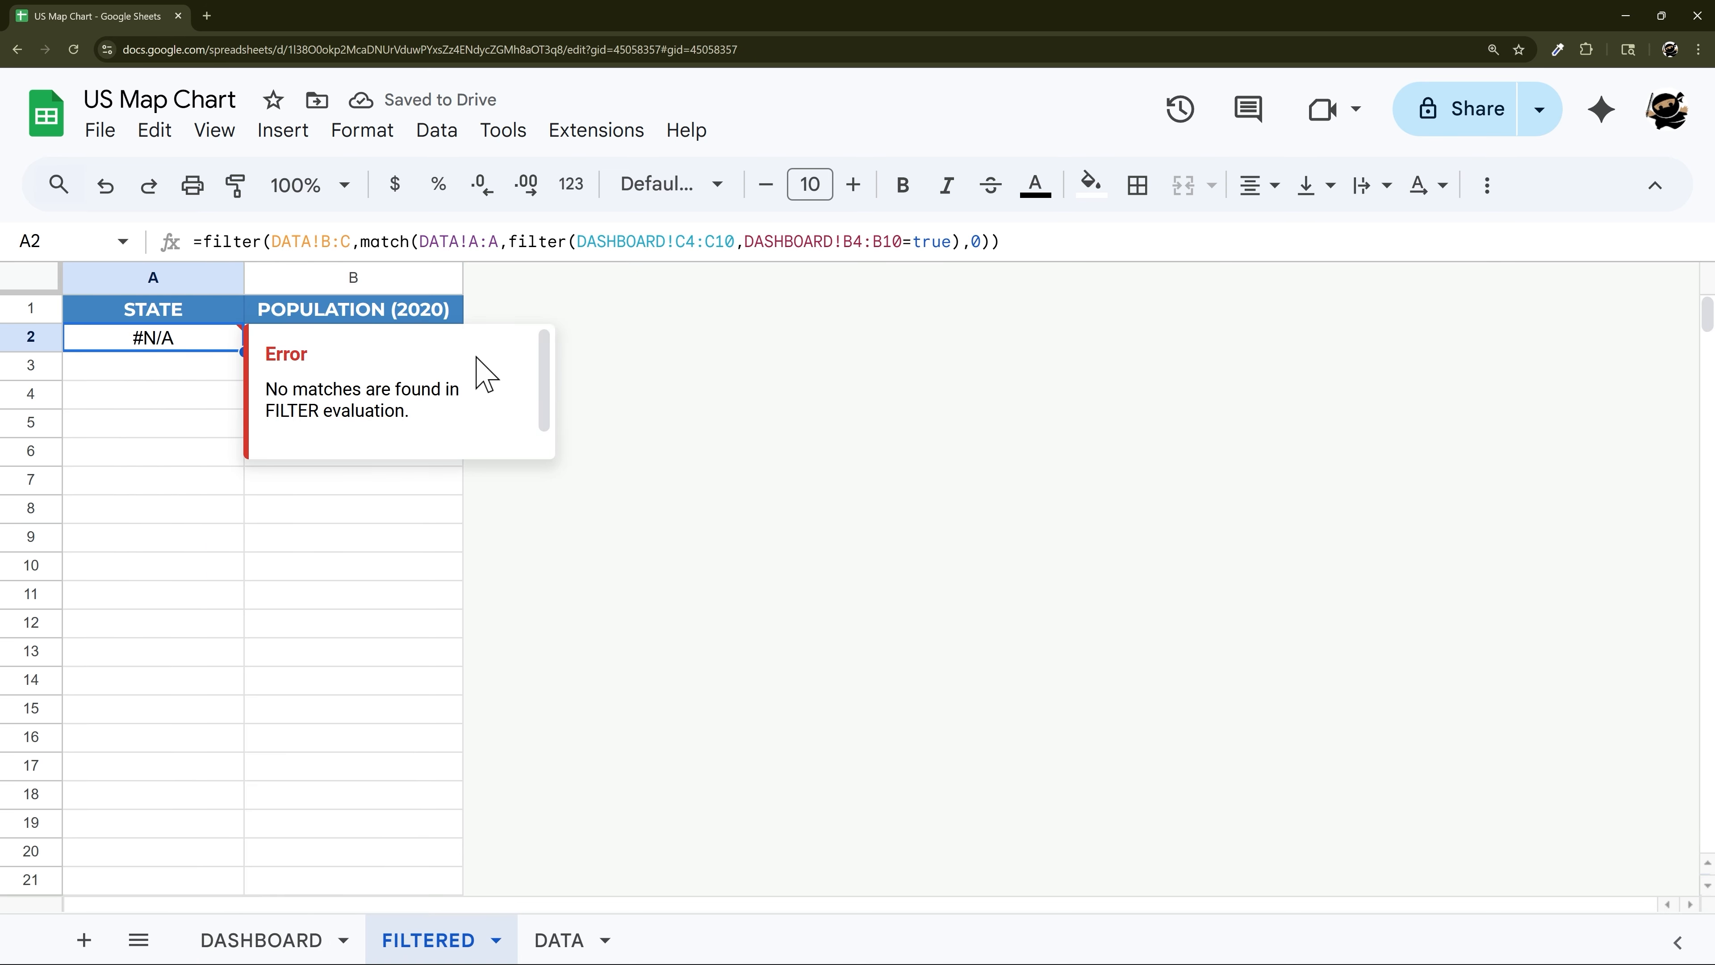
left_click_drag(203, 241, 1036, 242)
key("ctrl+c")
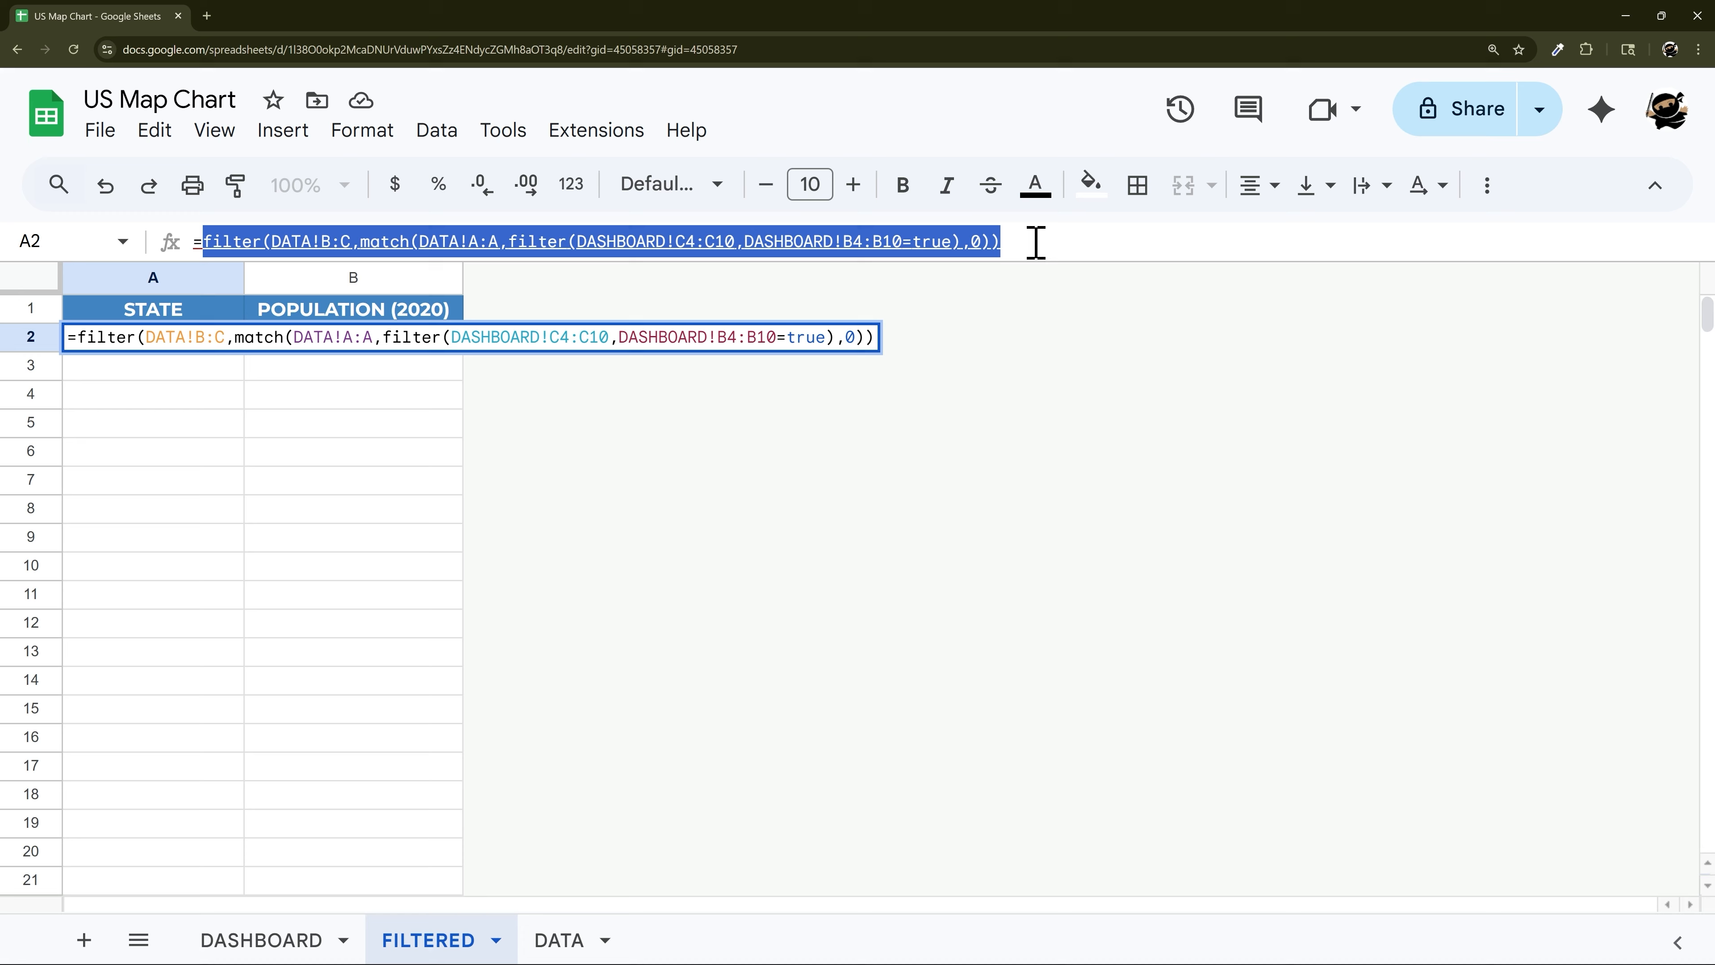
key("BackSpace")
type("IF(")
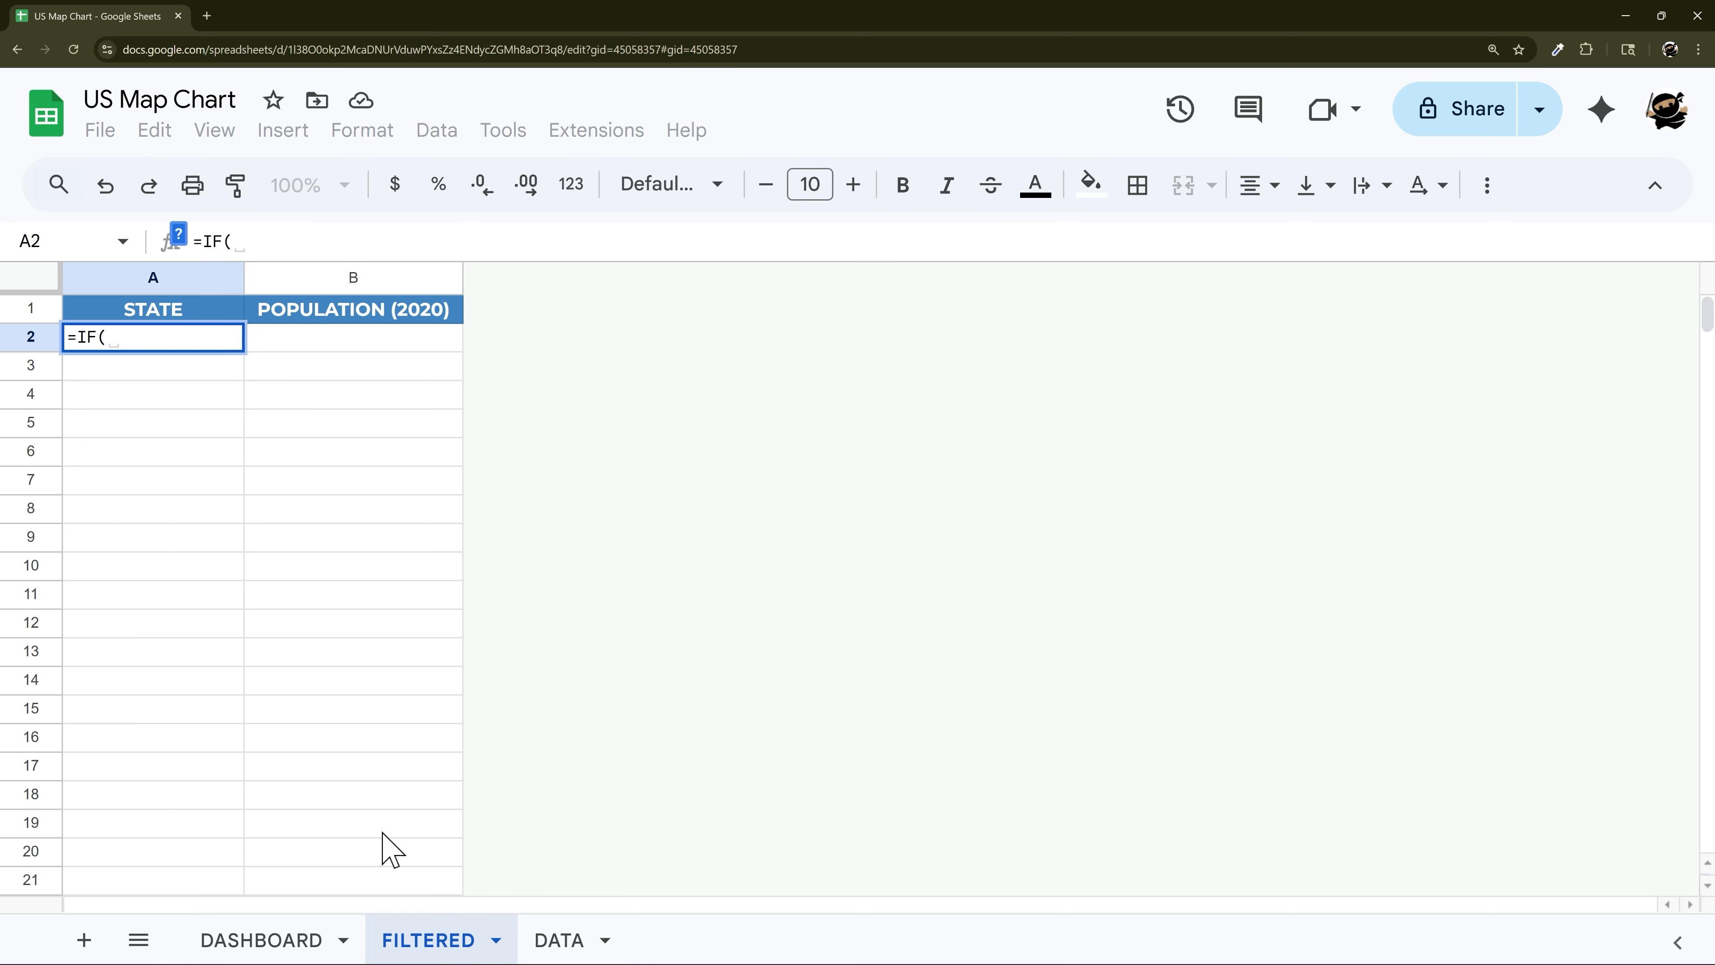
Give the IF the condition countif(DASHBOARD!B4:B10,true)=0 to test whether no region is checked
left_click(297, 939)
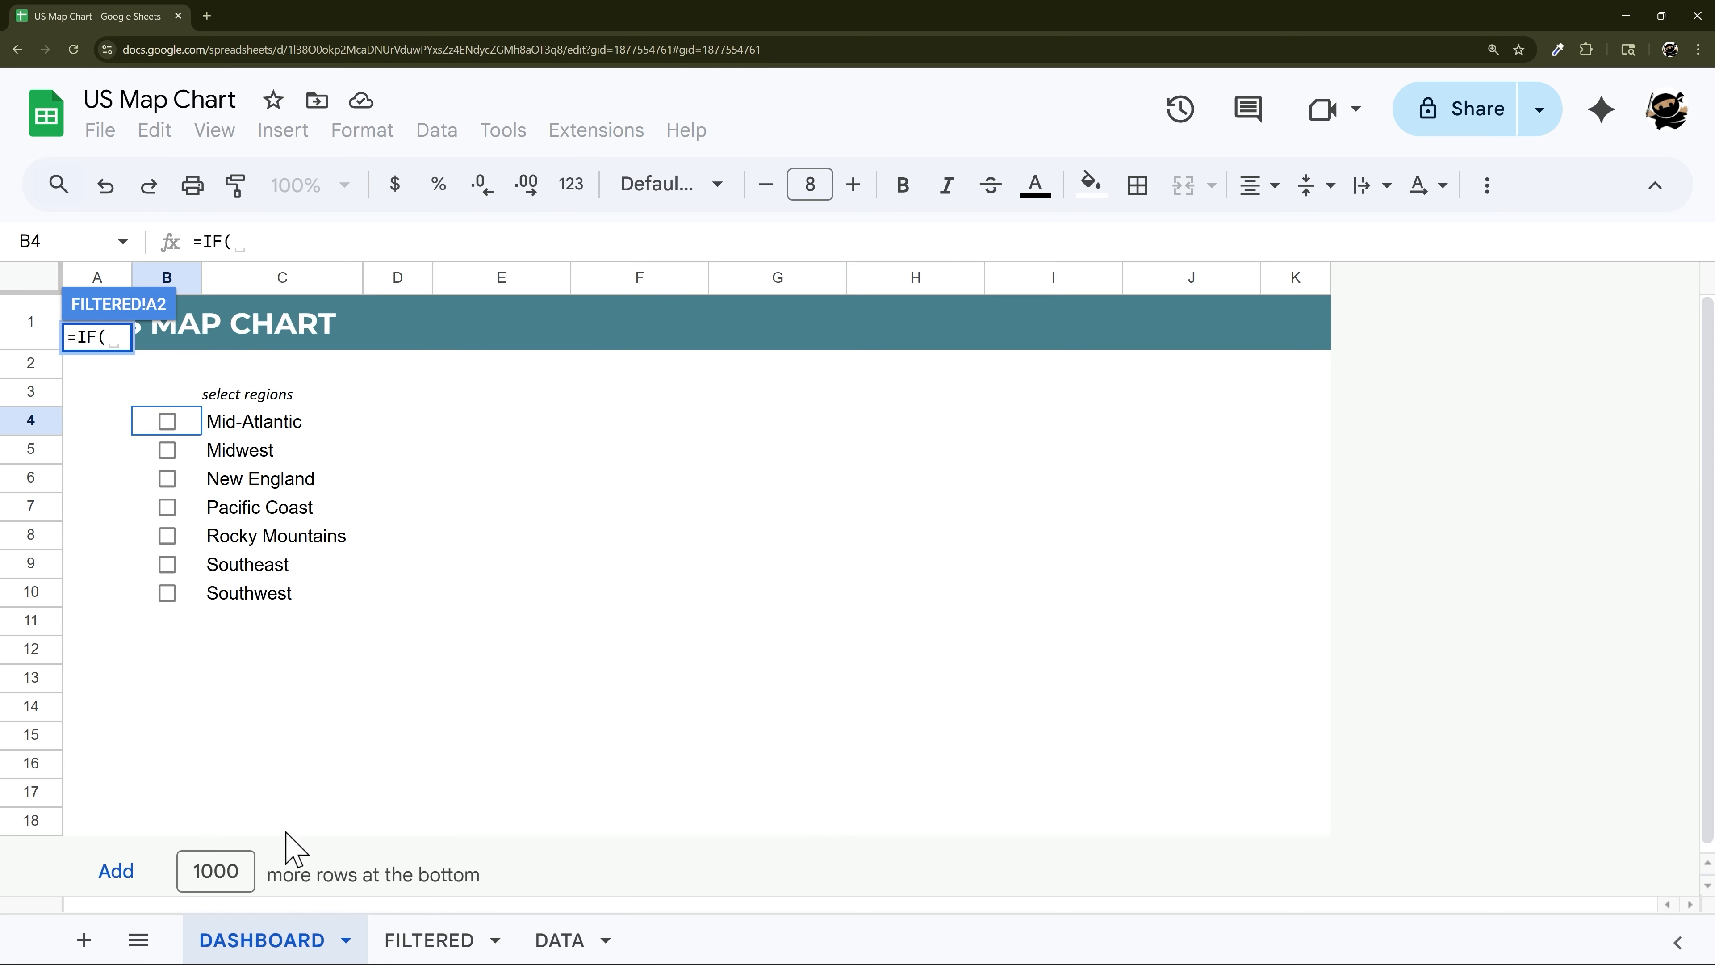
type("countif(")
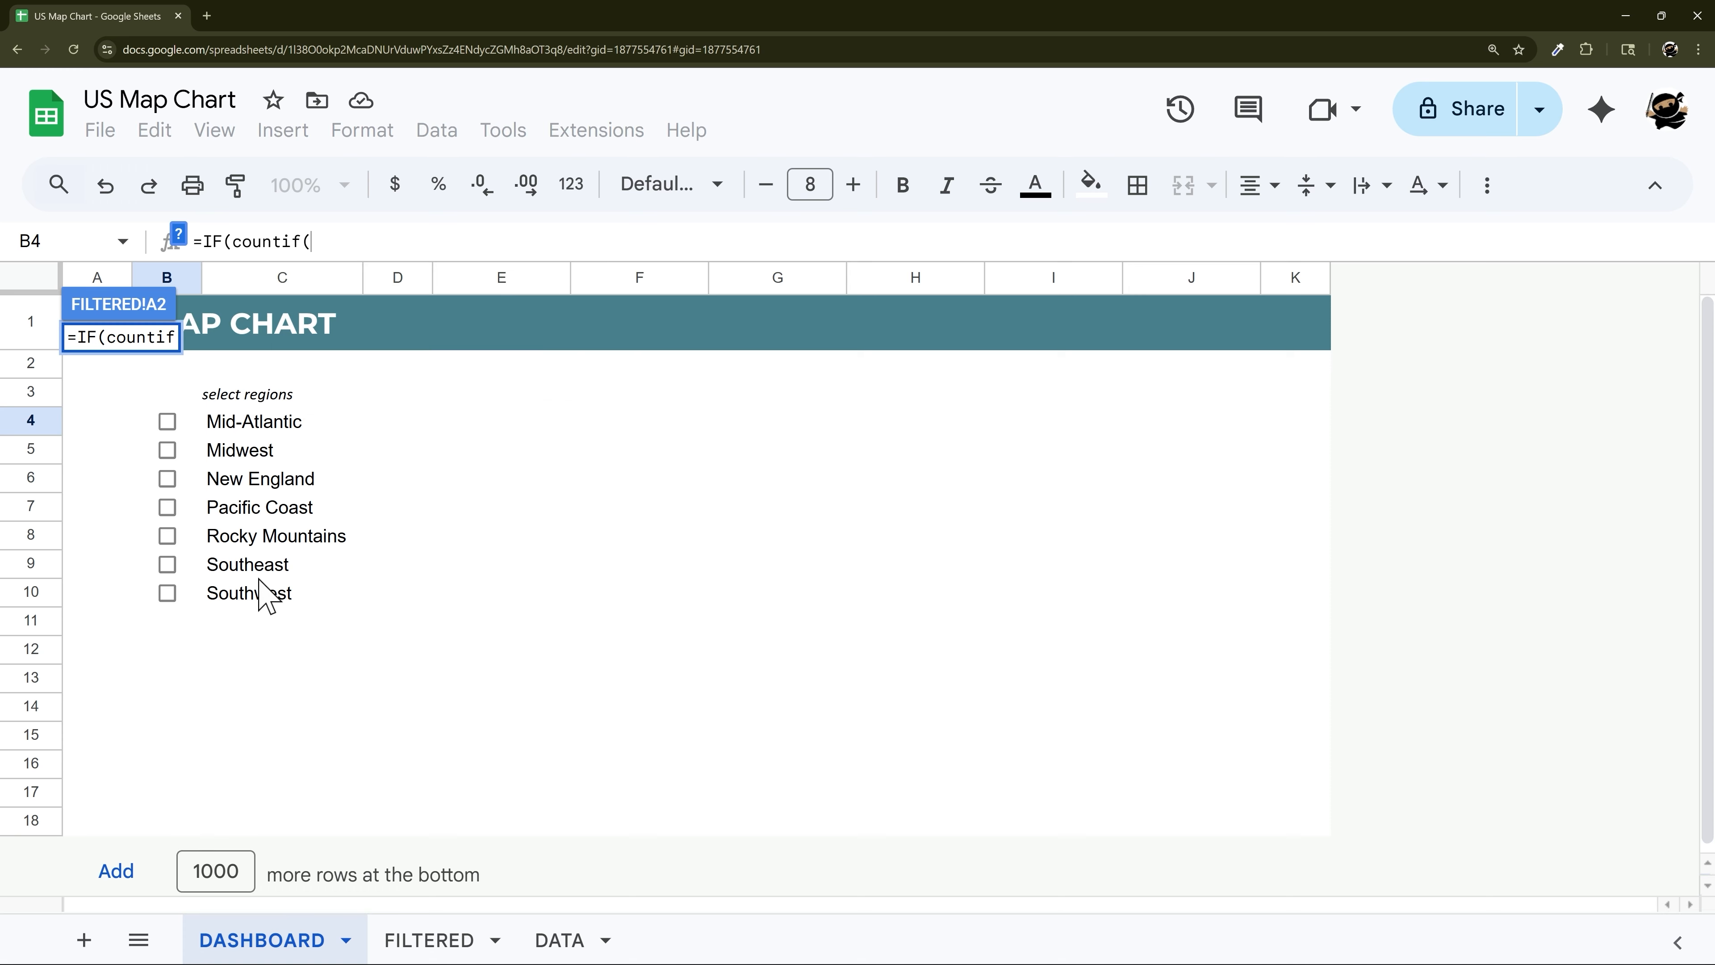
left_click_drag(187, 422, 186, 598)
type(",true)=0")
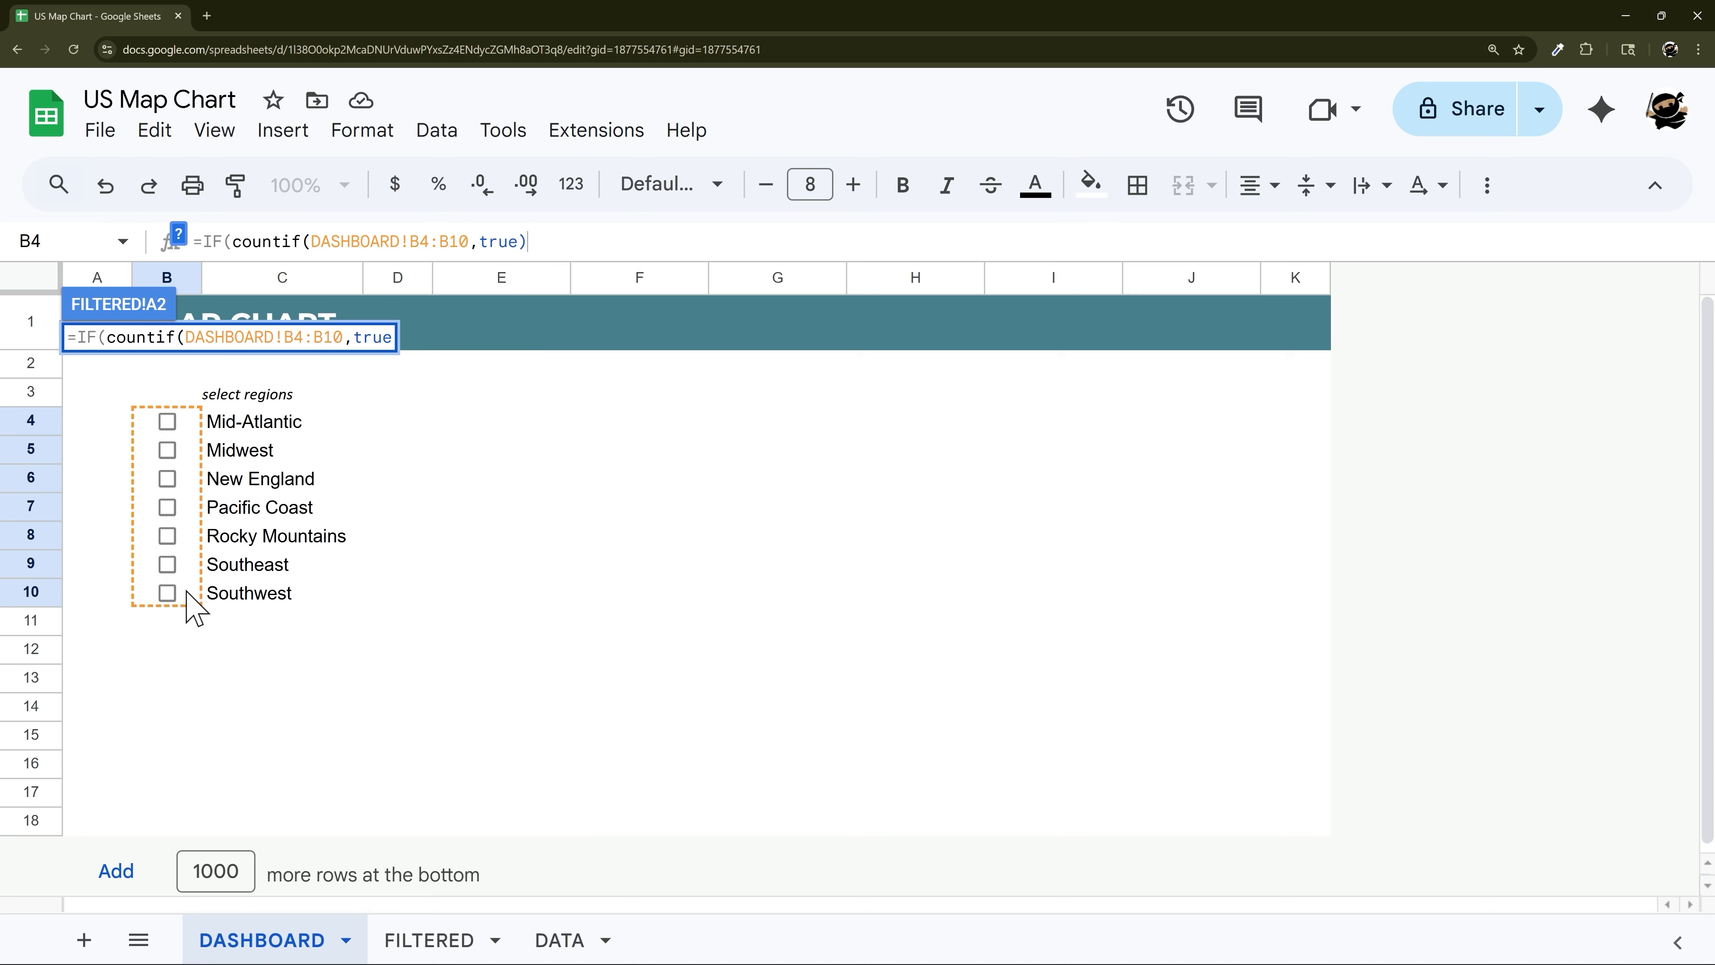
type(",")
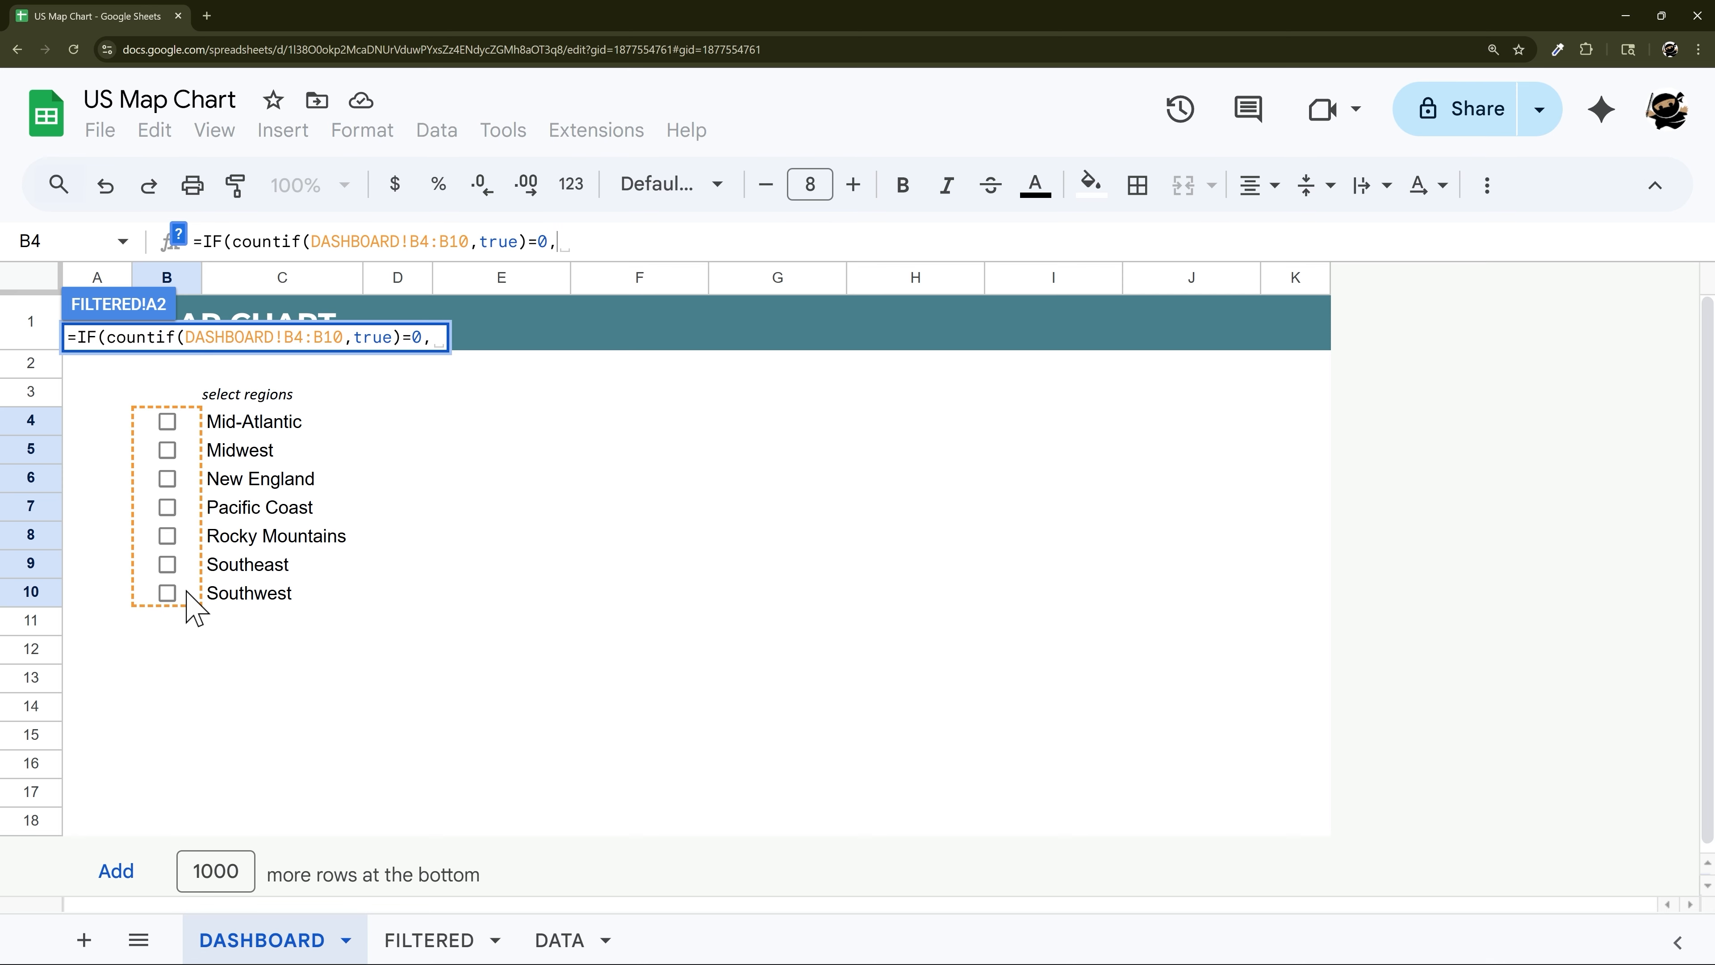
type(",")
key("BackSpace")
Add arrayformula(DATA!B2:C) as the IF's value when the condition is true
type("arr")
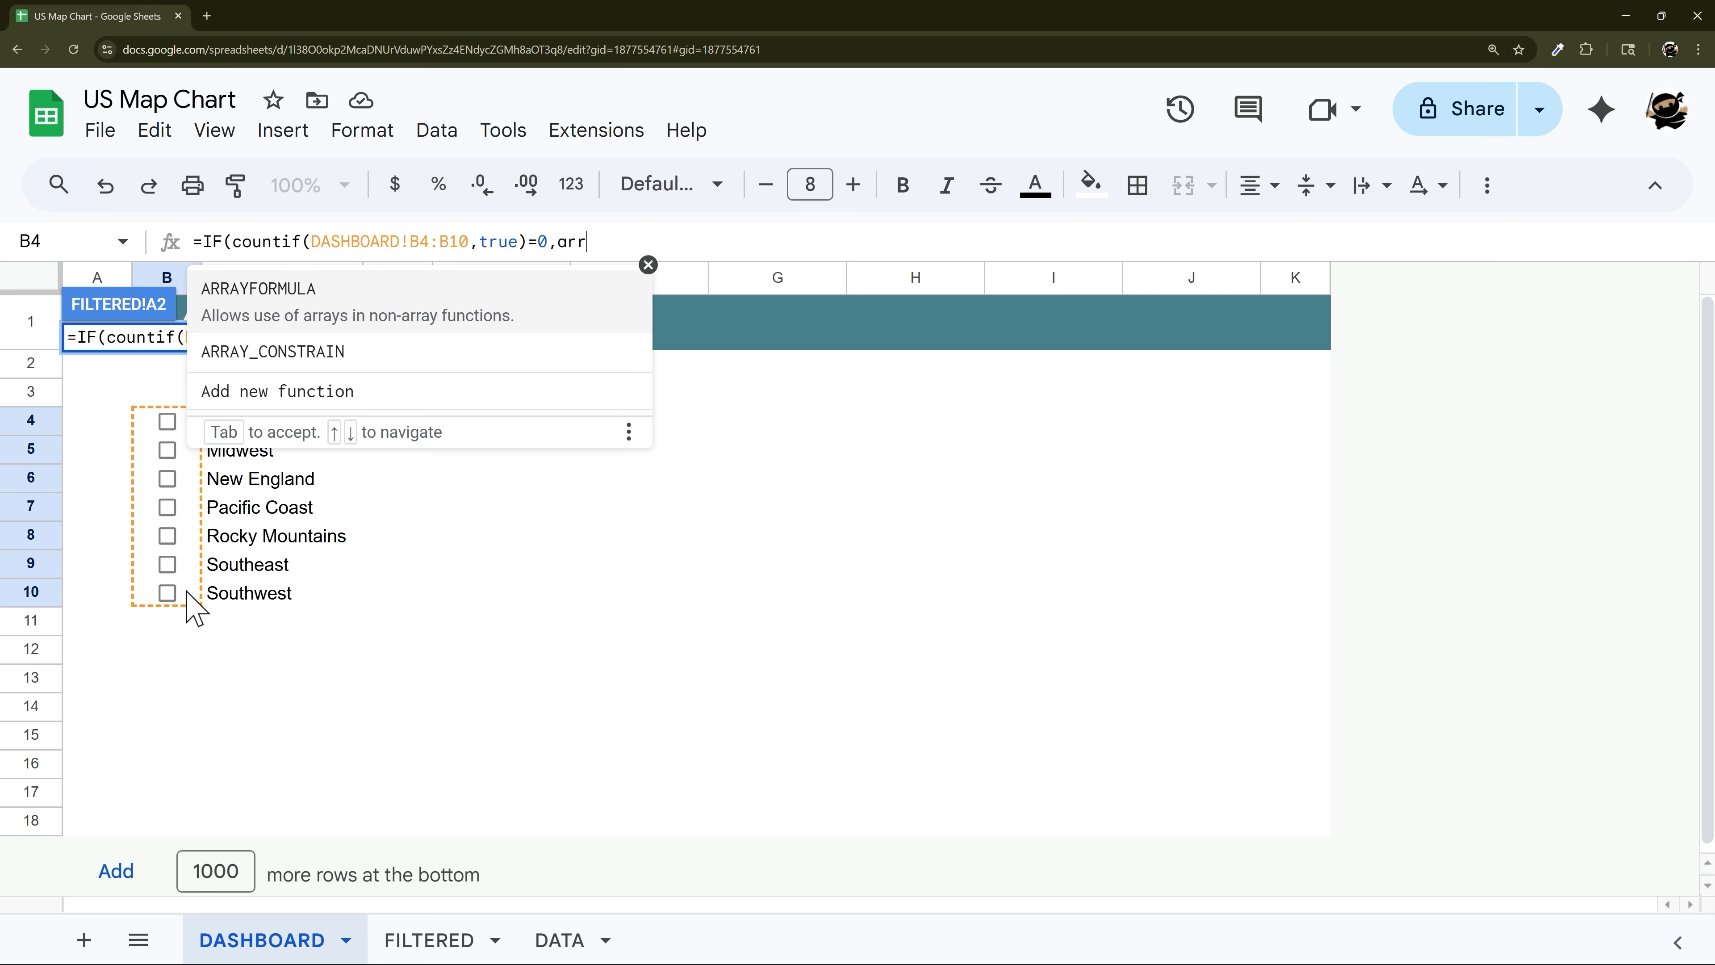
type("ayformula(")
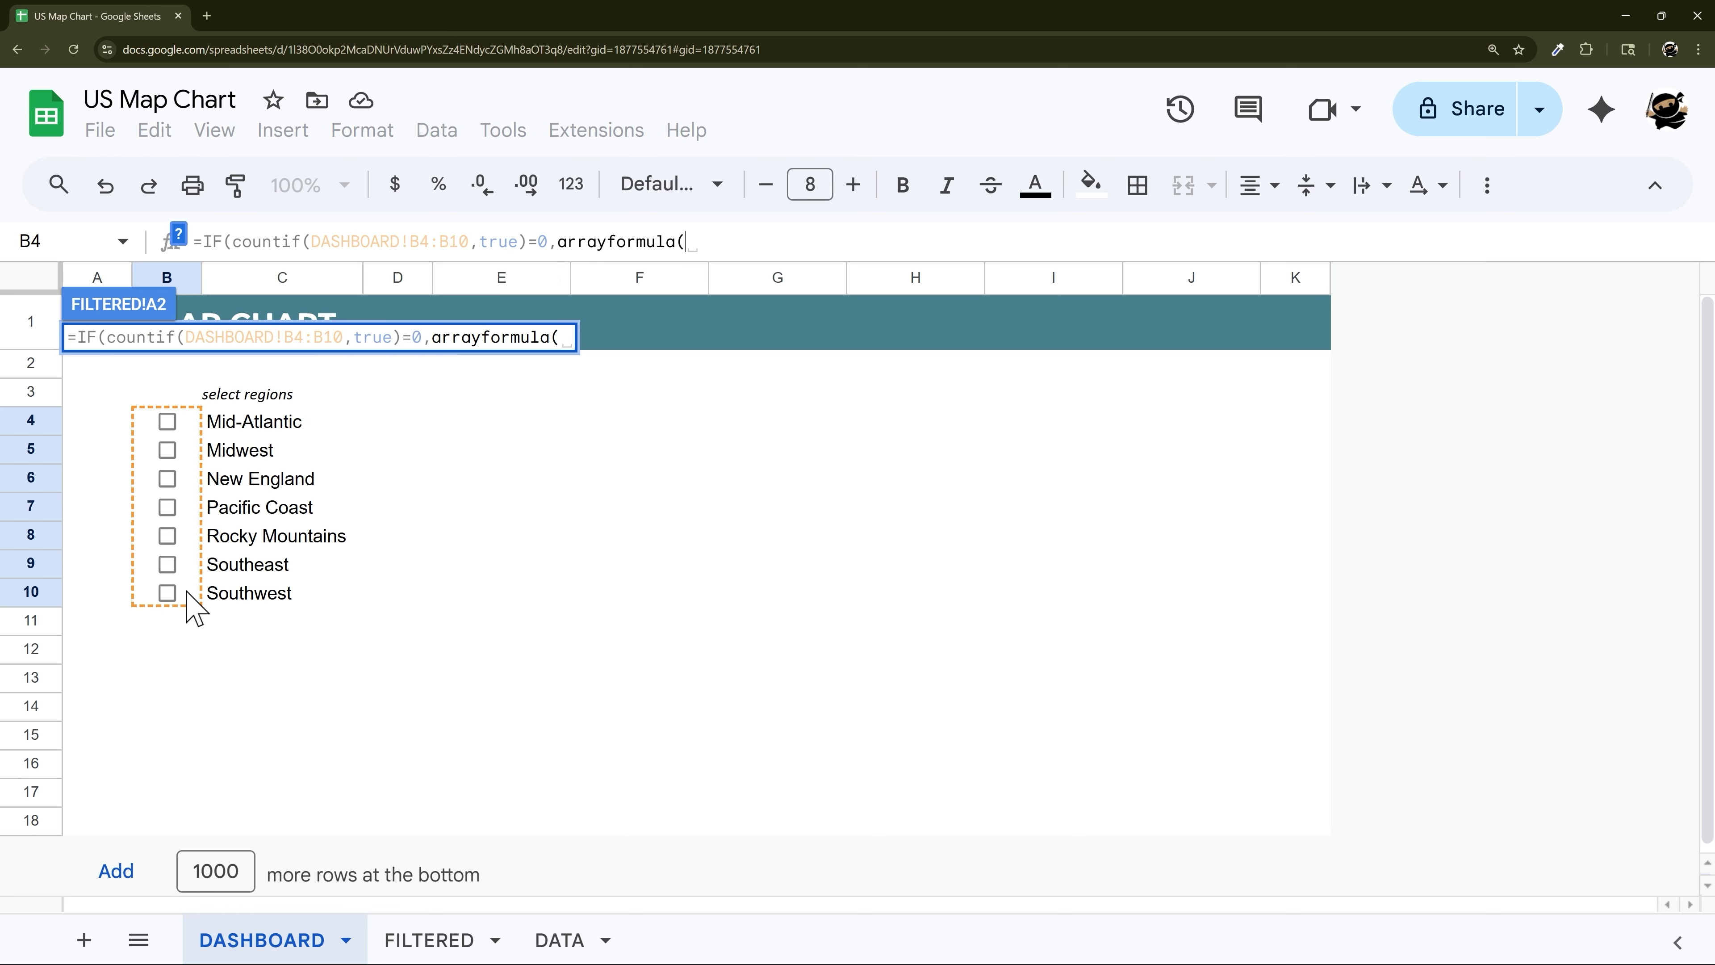
left_click(561, 939)
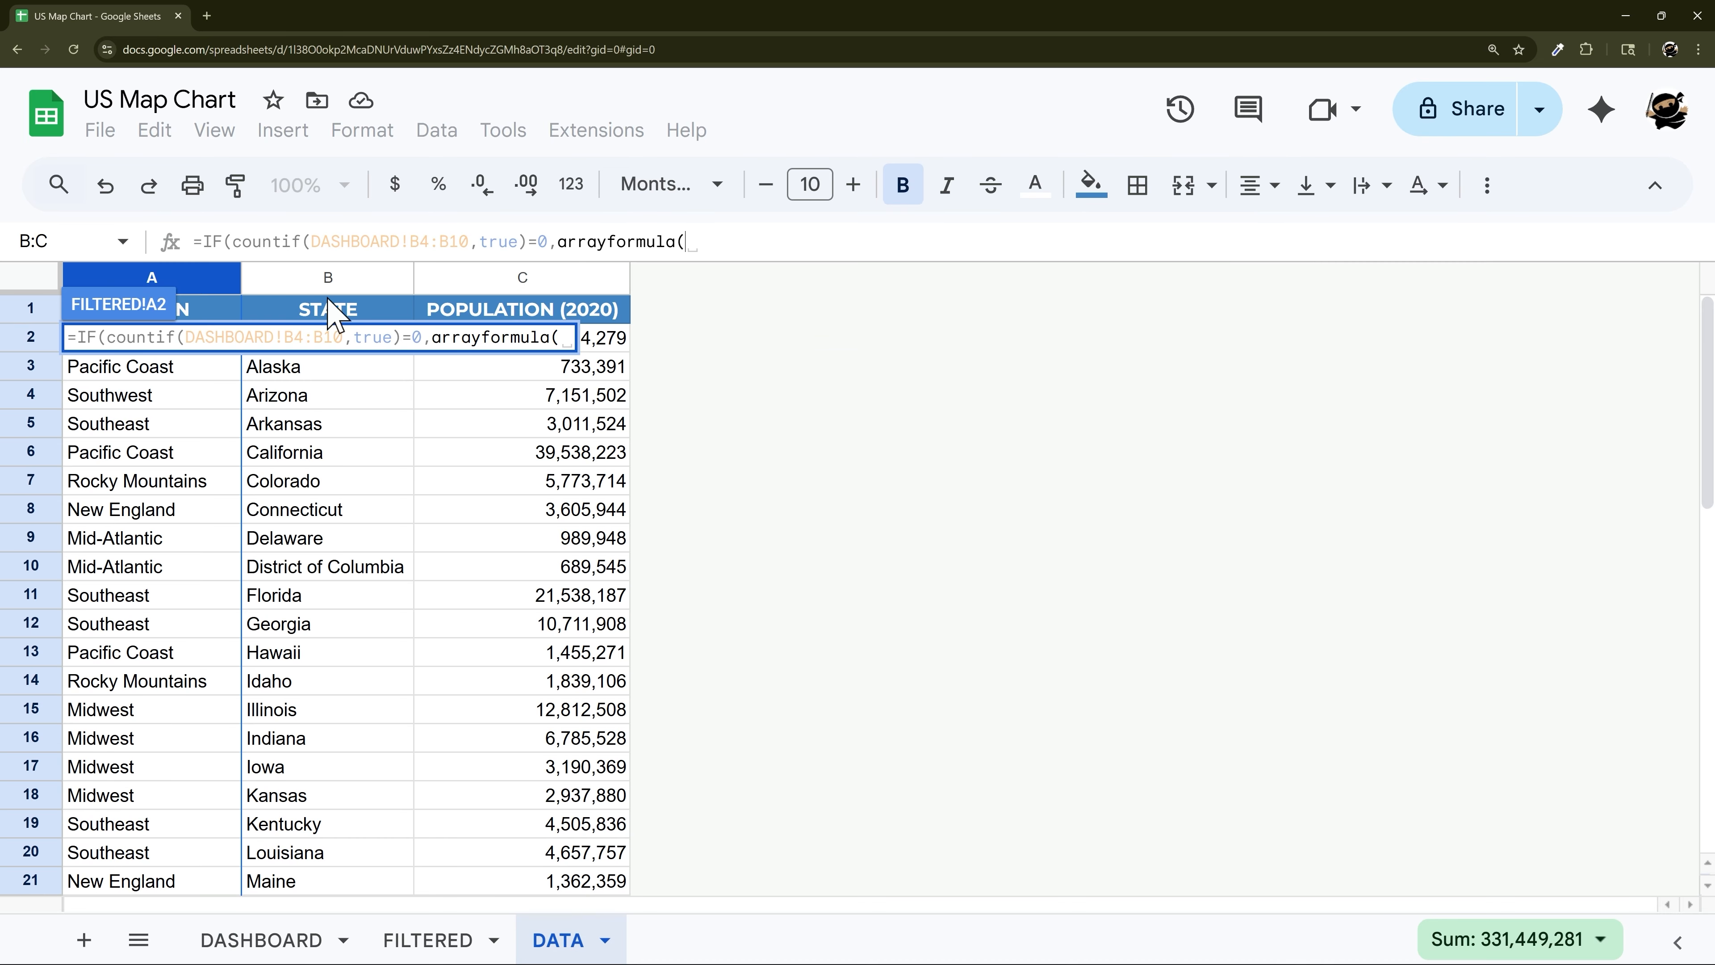
left_click(351, 368)
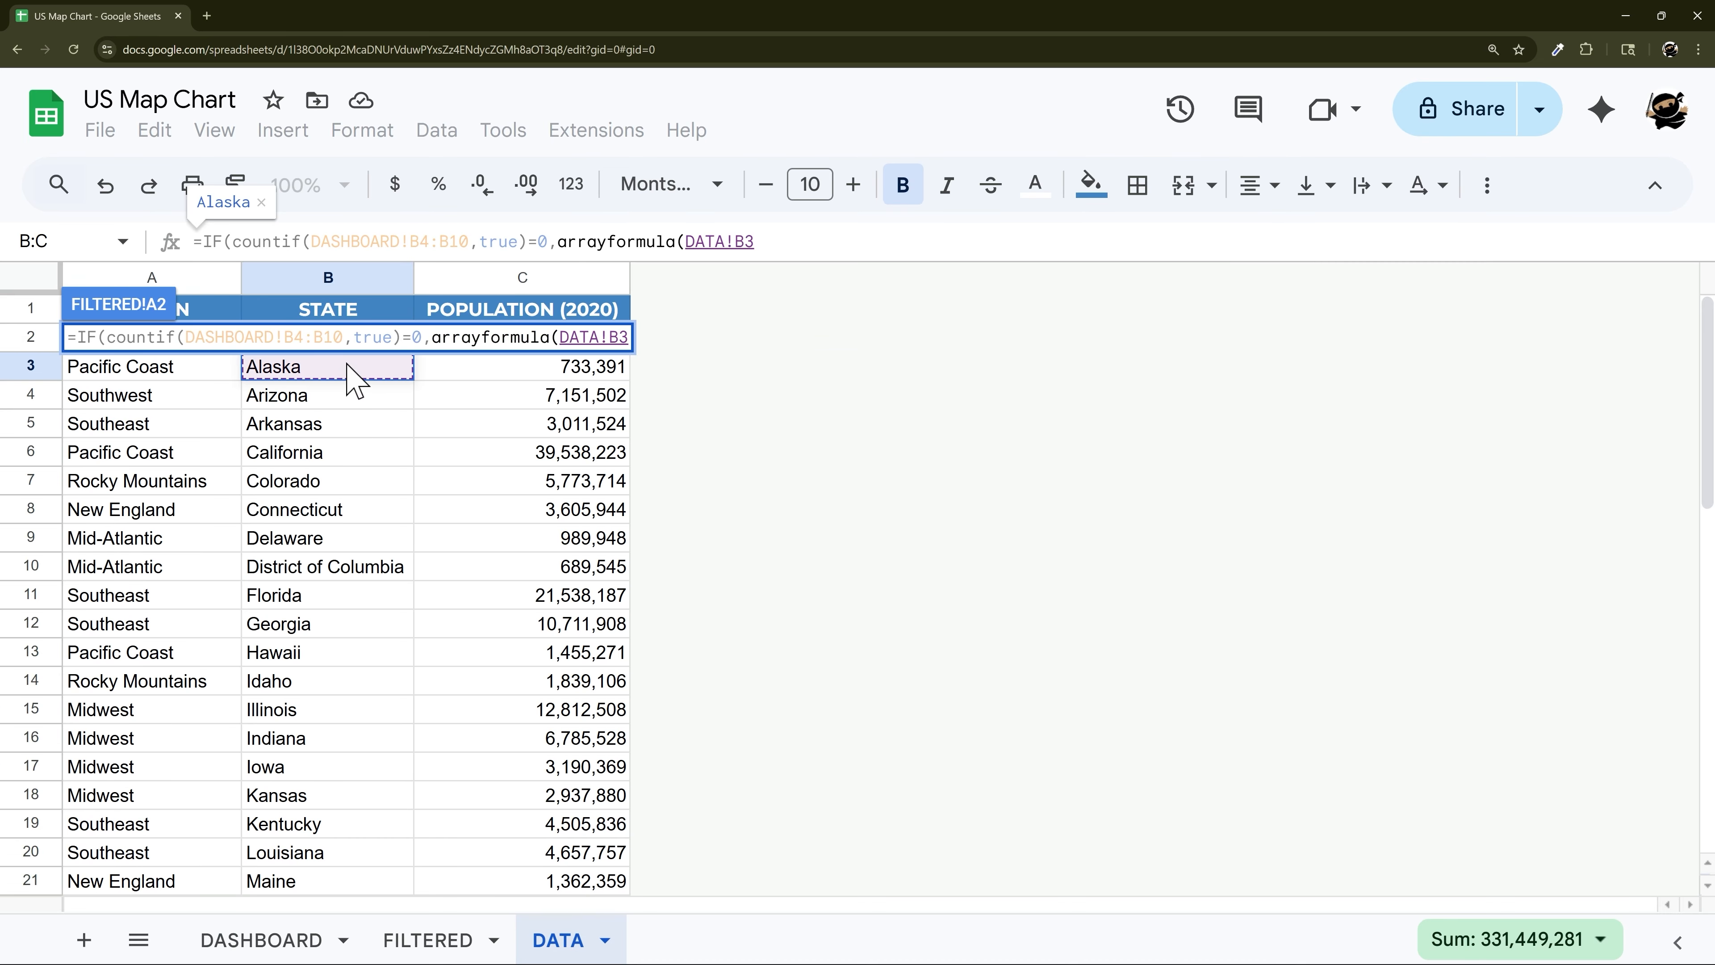
key("BackSpace")
type("2:")
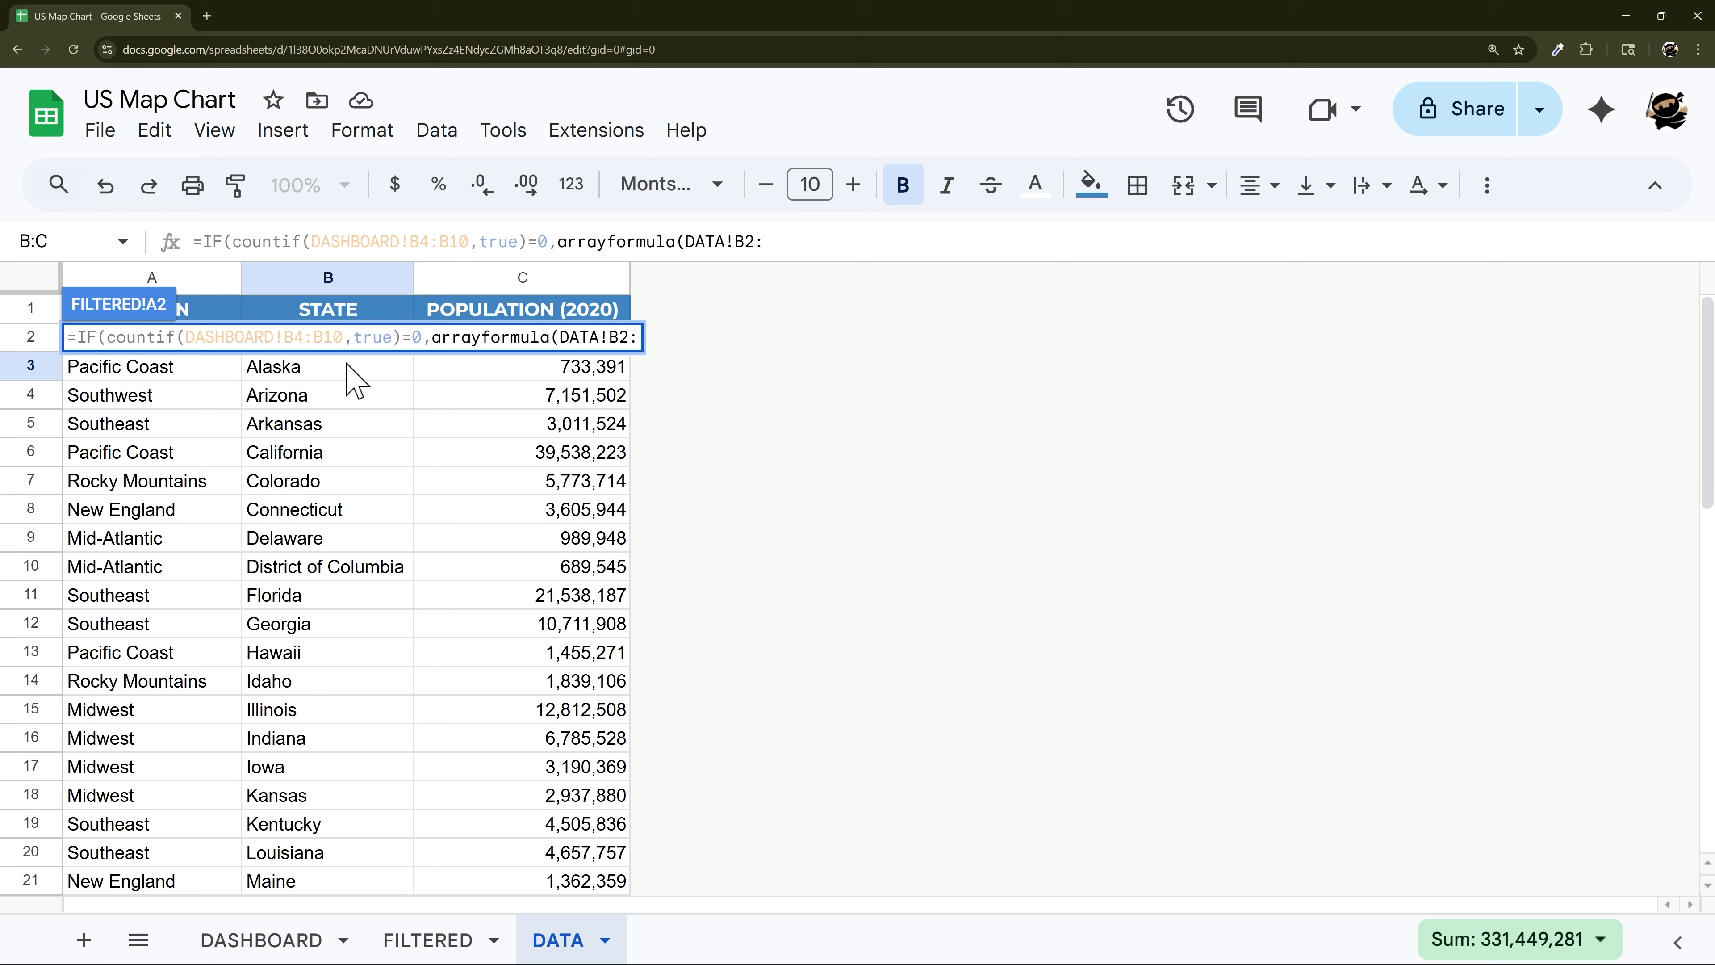
type("C),")
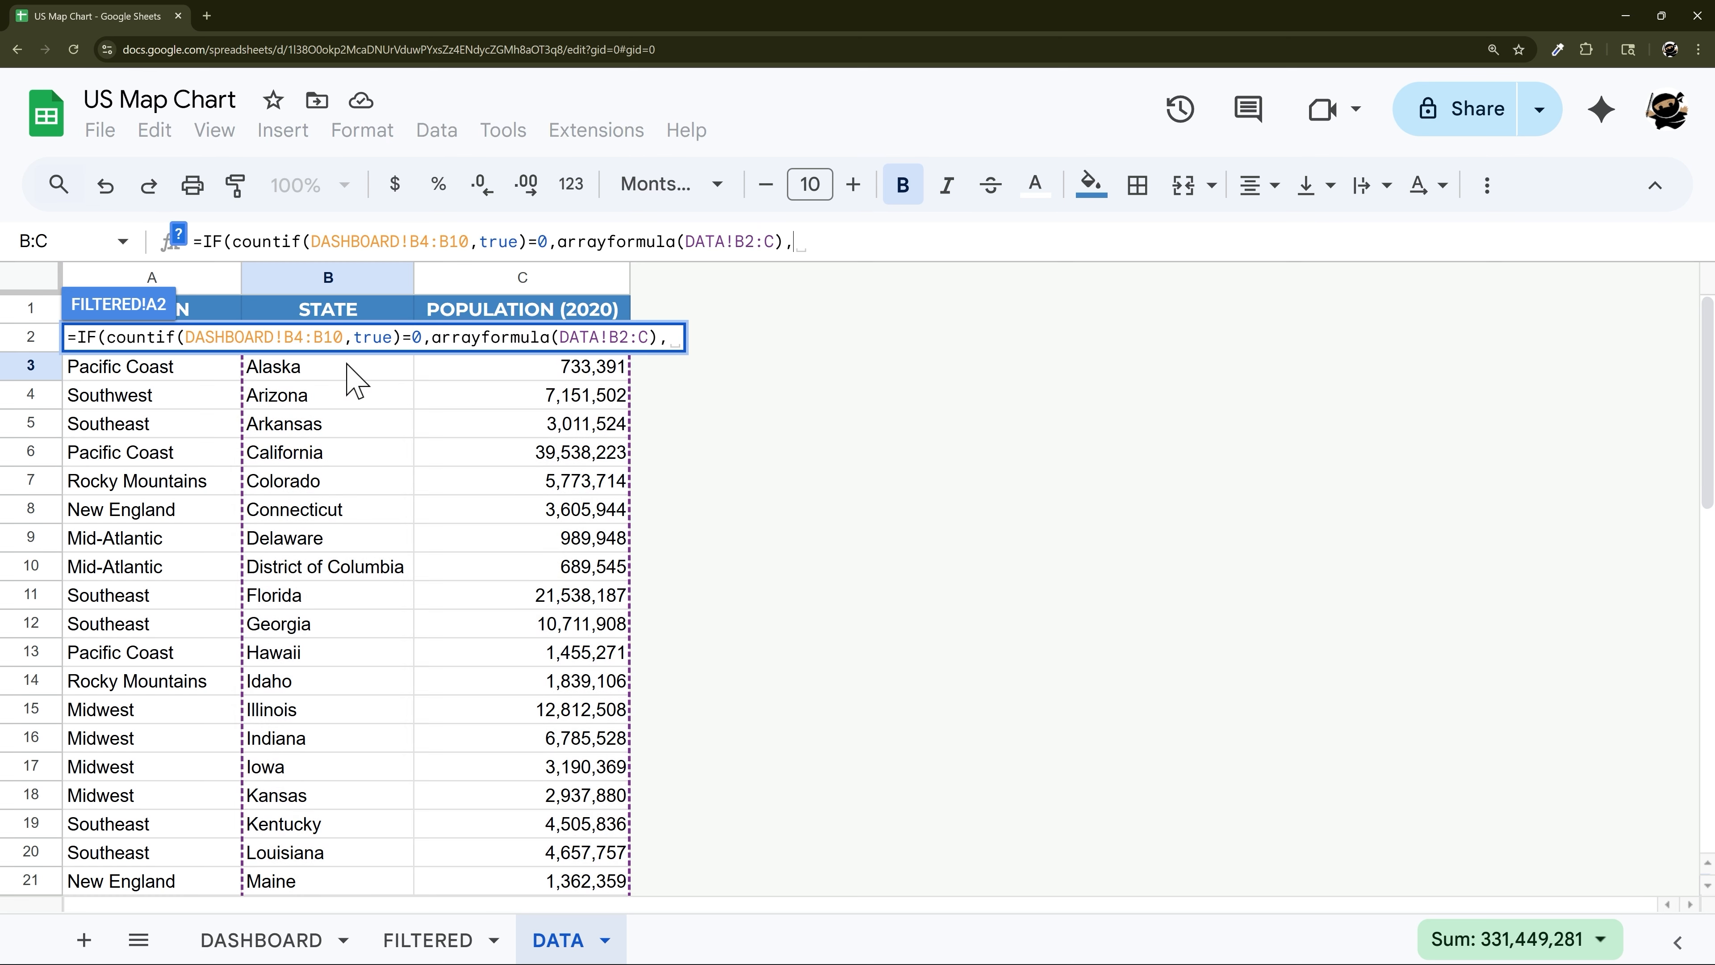
Paste the copied FILTER formula as the IF's false value, add the closing parenthesis and enter the formula
key("ctrl+v")
type(")")
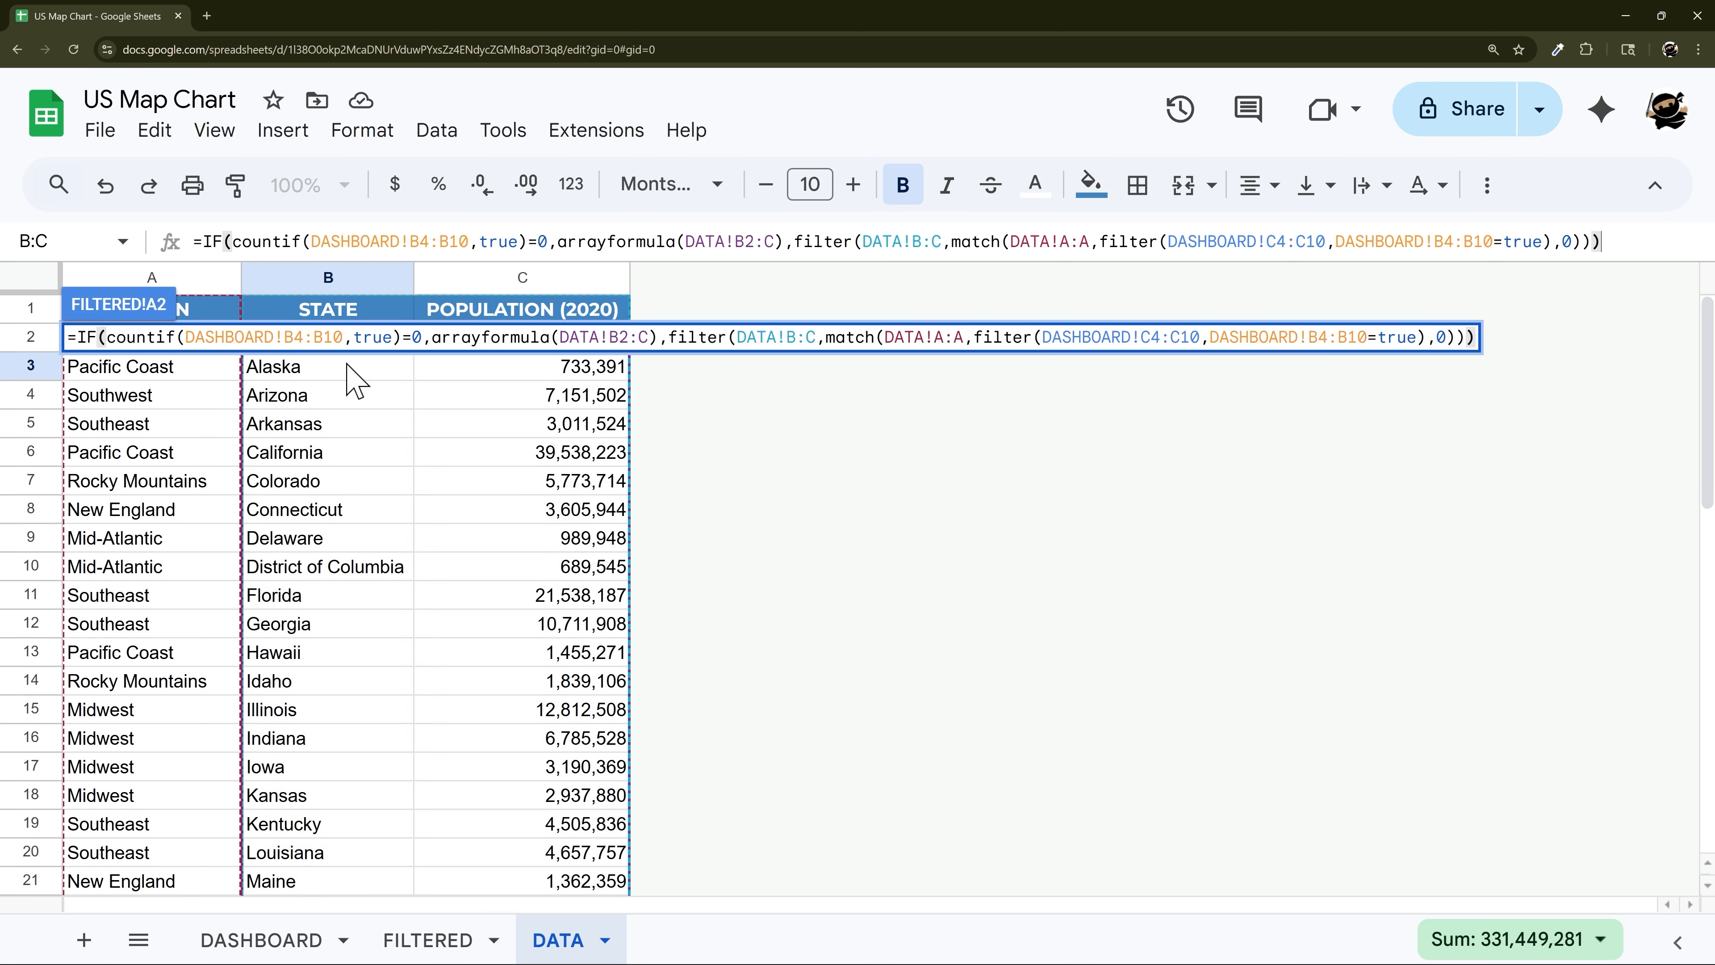
key("Return")
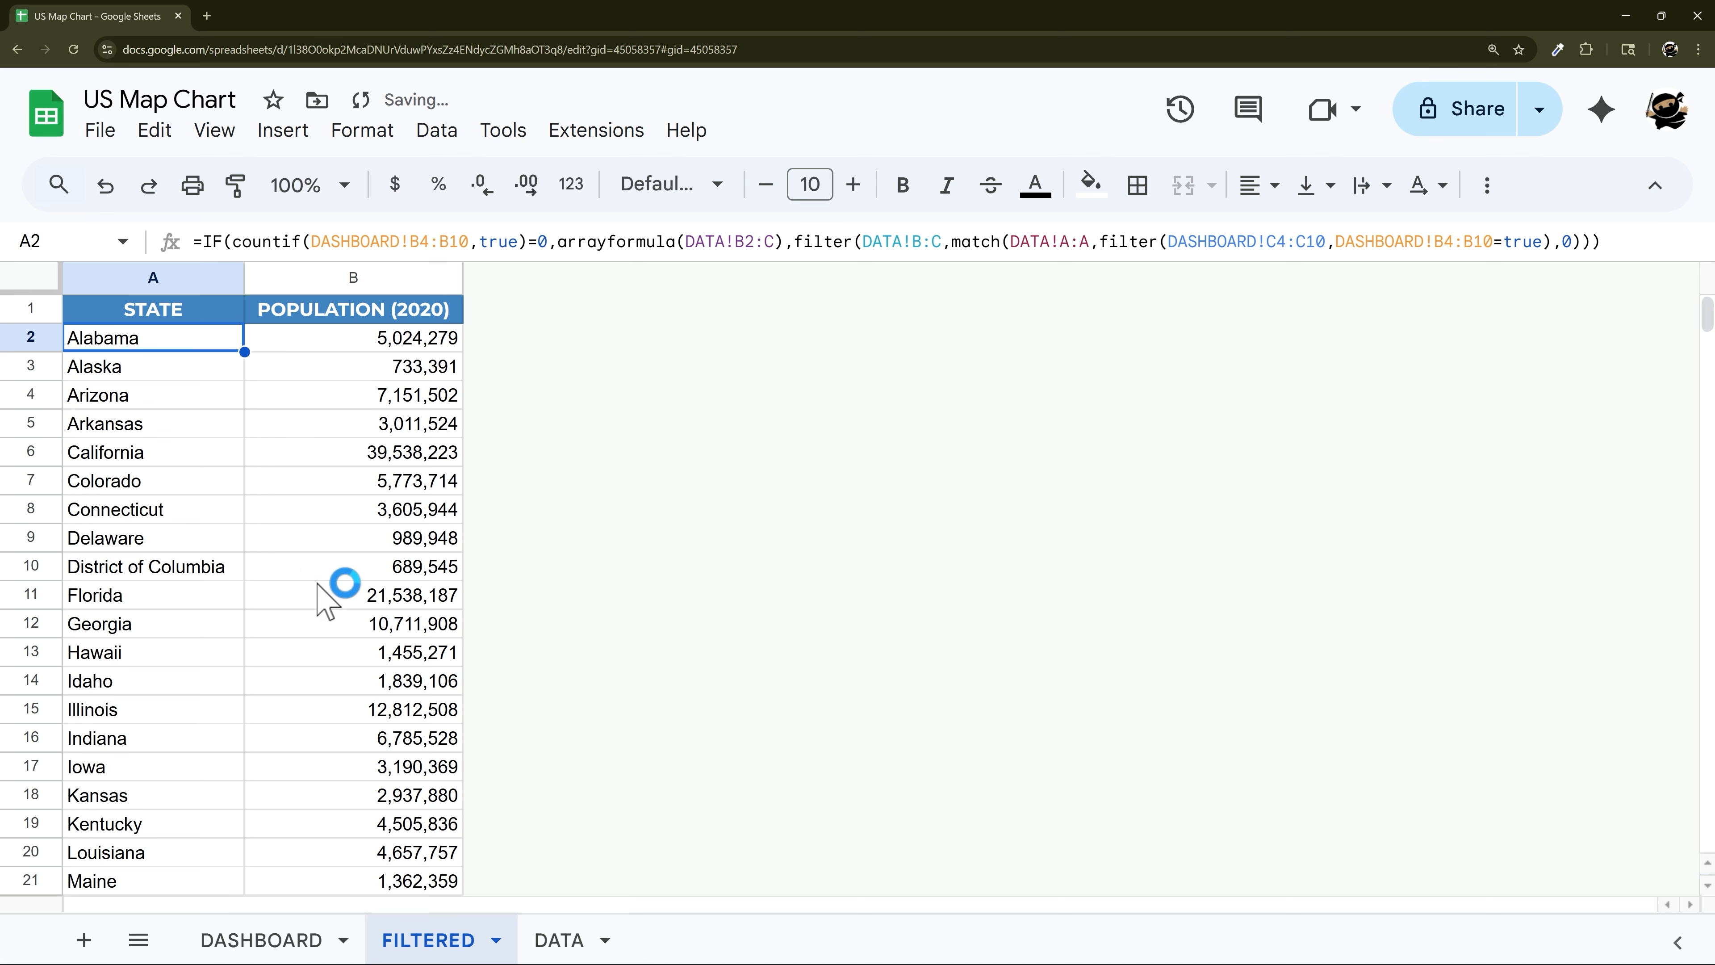
Review the full FILTERED list, and test the formula by checking and unchecking Mid-Atlantic on the DASHBOARD sheet
scroll(252, 497, "down", 10)
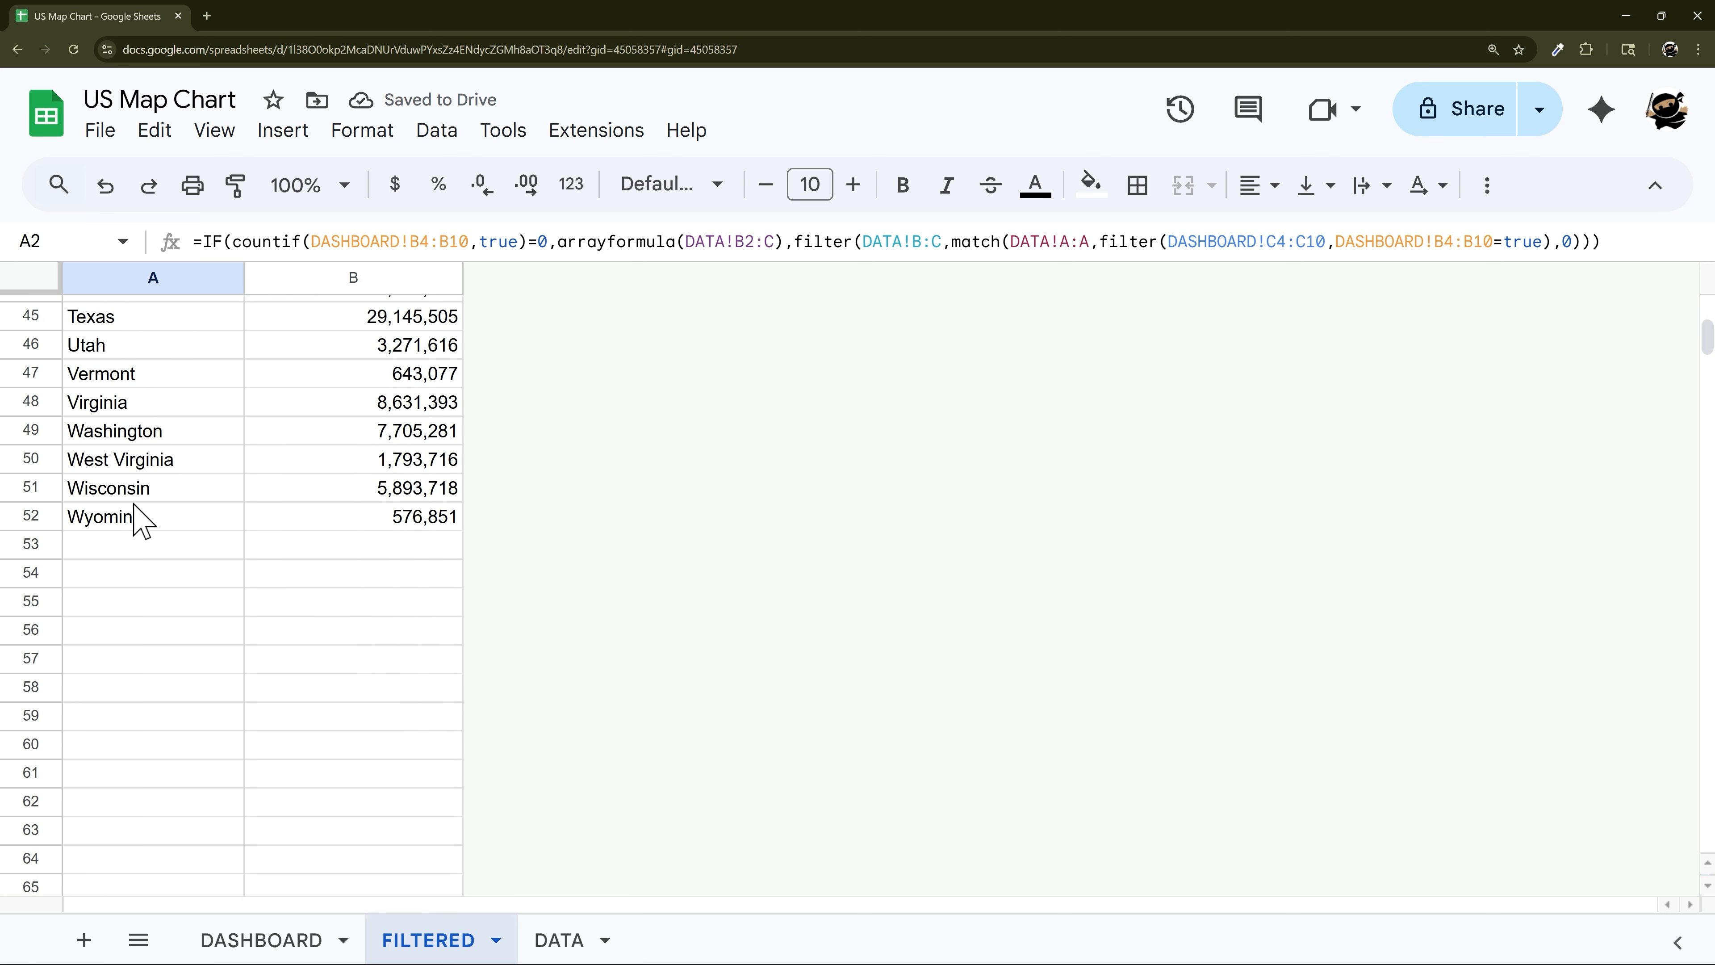
scroll(176, 574, "up", 15)
left_click(297, 941)
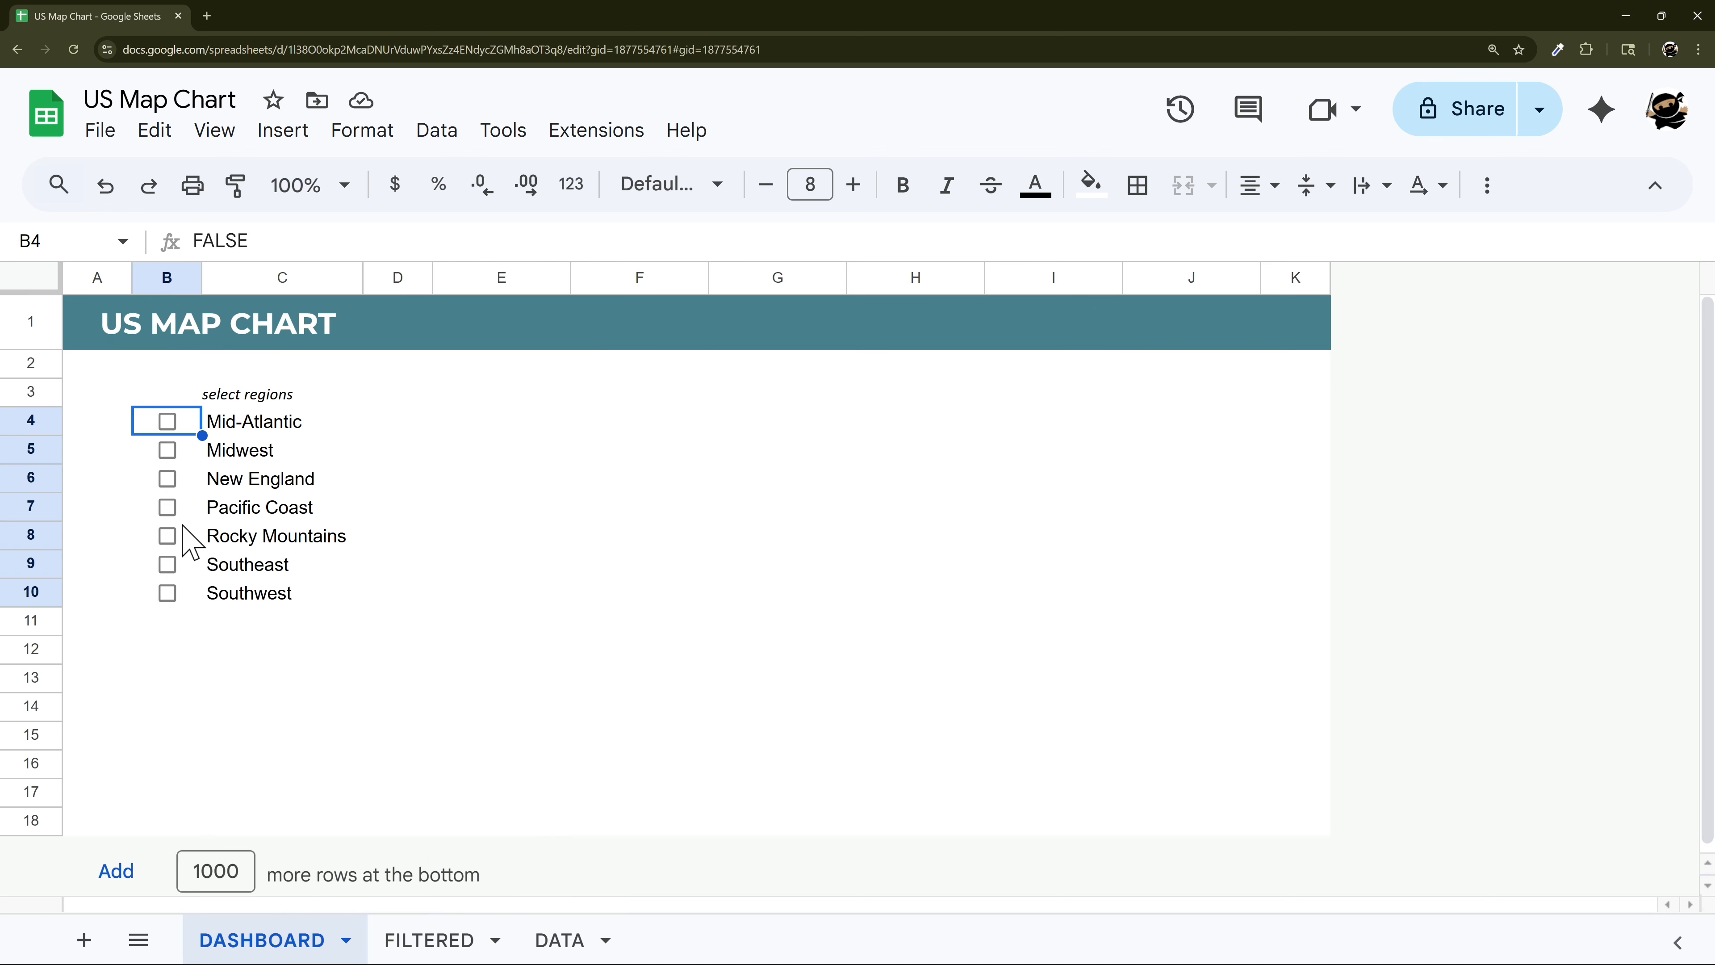
left_click(162, 419)
left_click(435, 932)
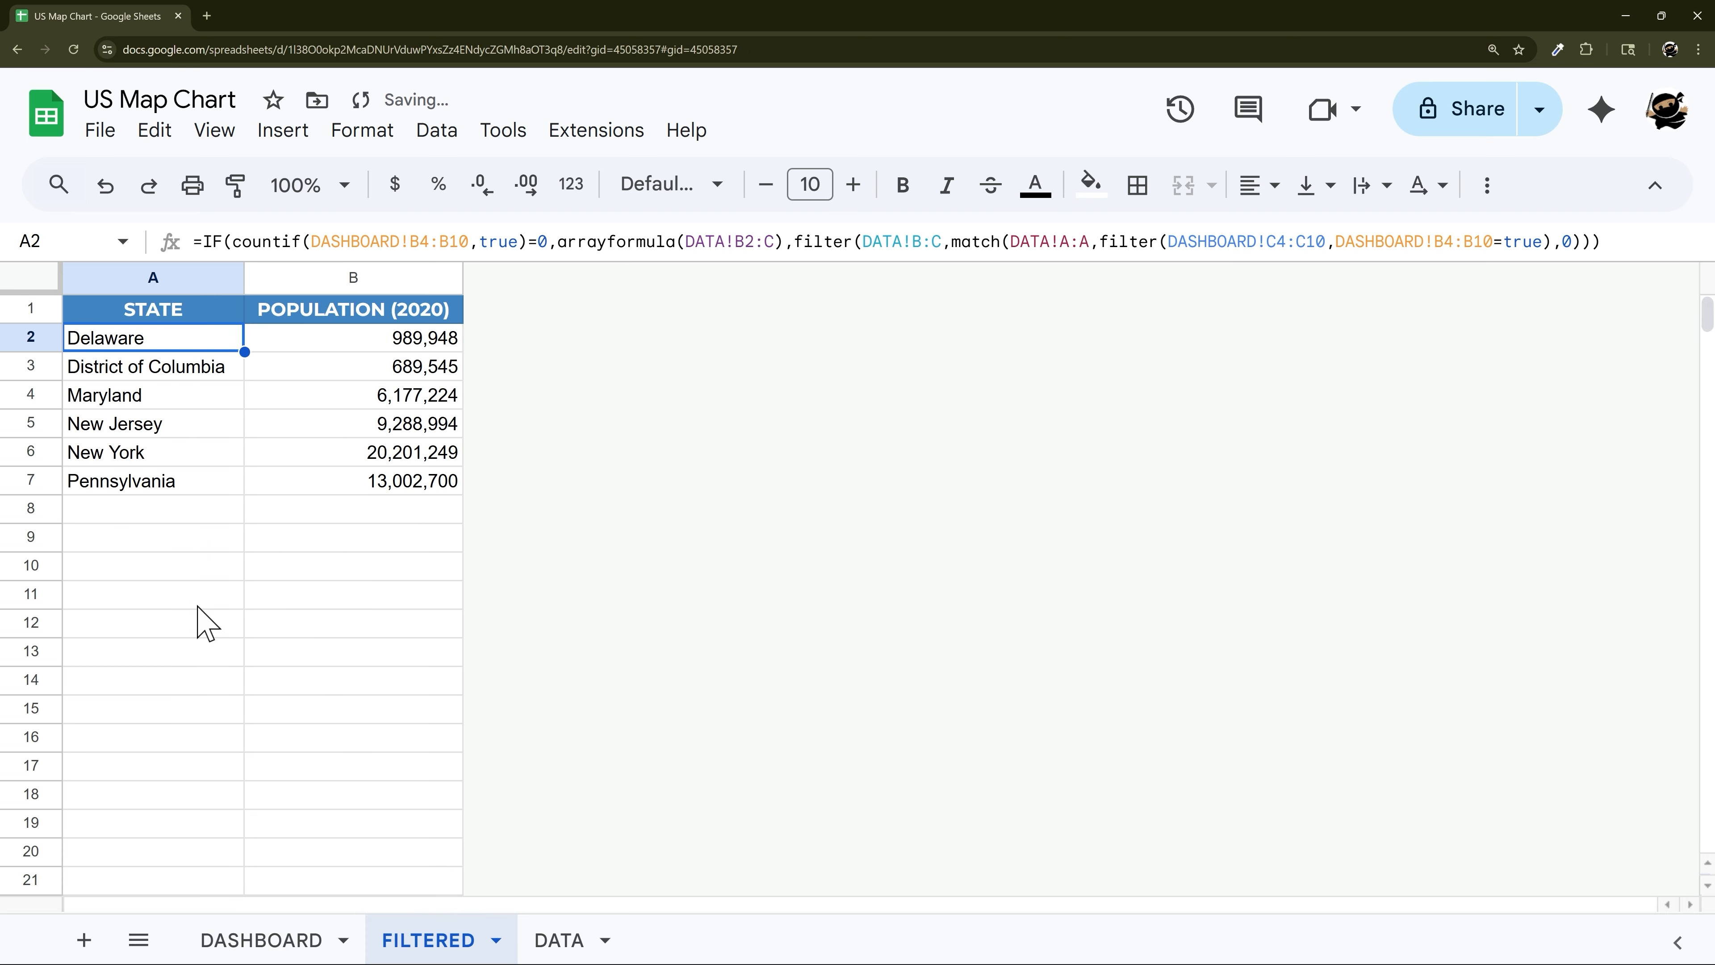
left_click(260, 940)
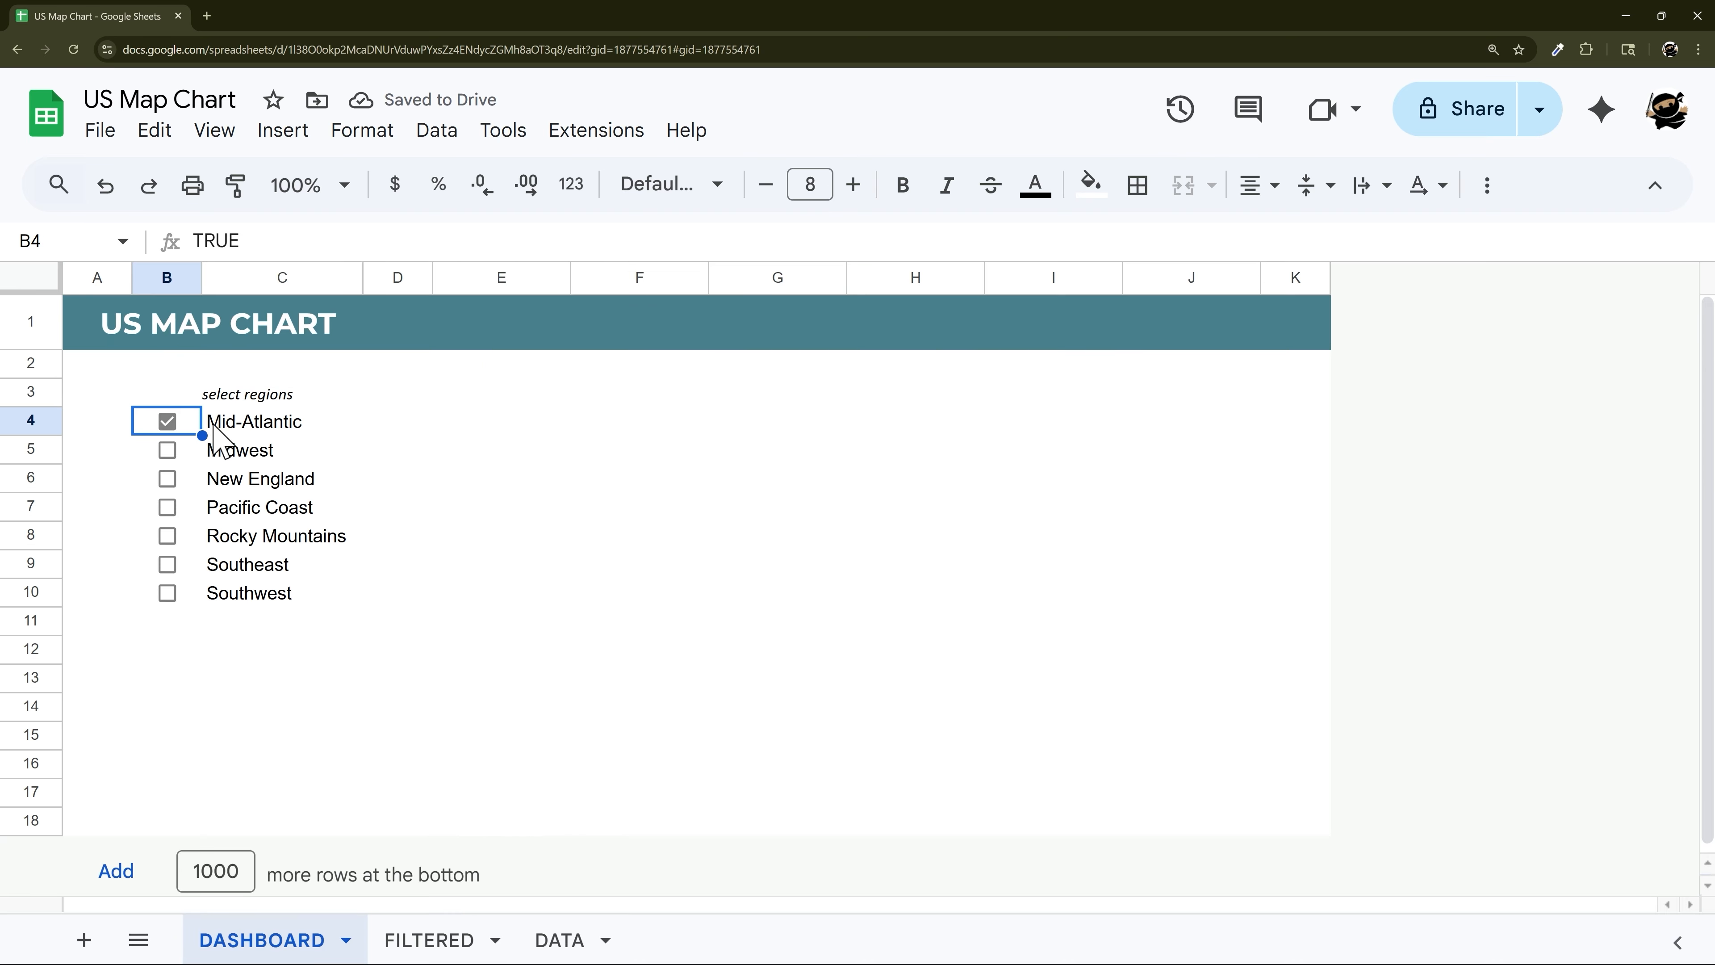
left_click(177, 421)
left_click(411, 935)
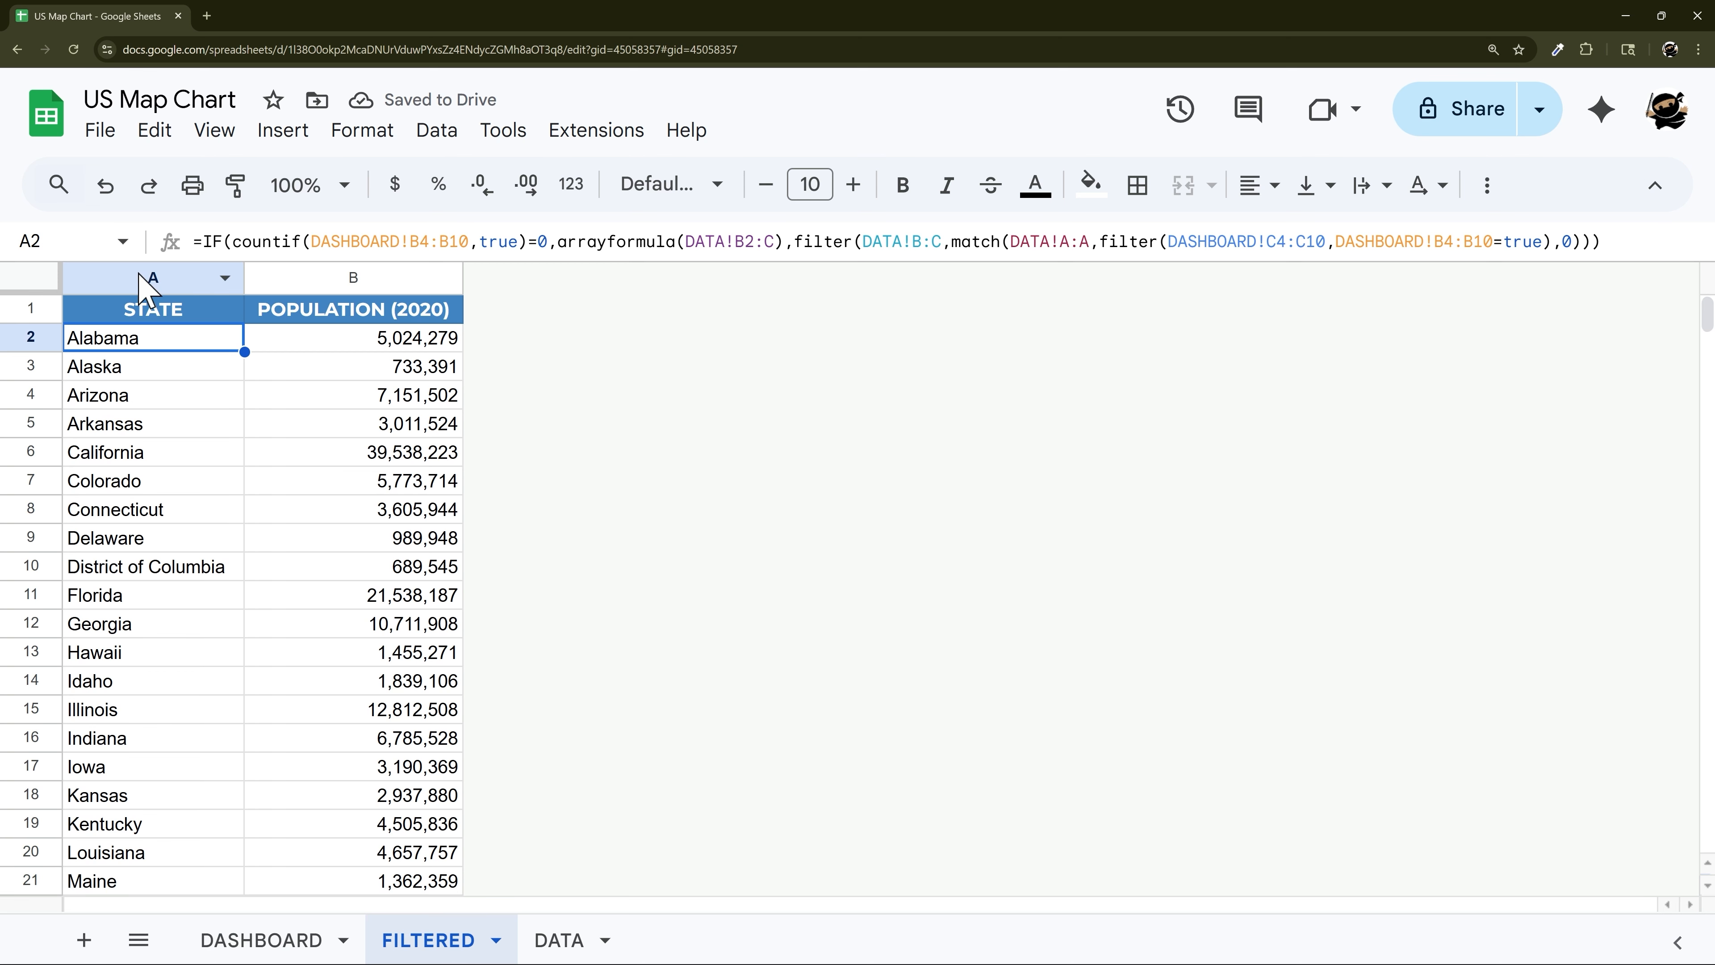
Insert a chart from columns A:B of the FILTERED sheet
left_click_drag(147, 287, 298, 287)
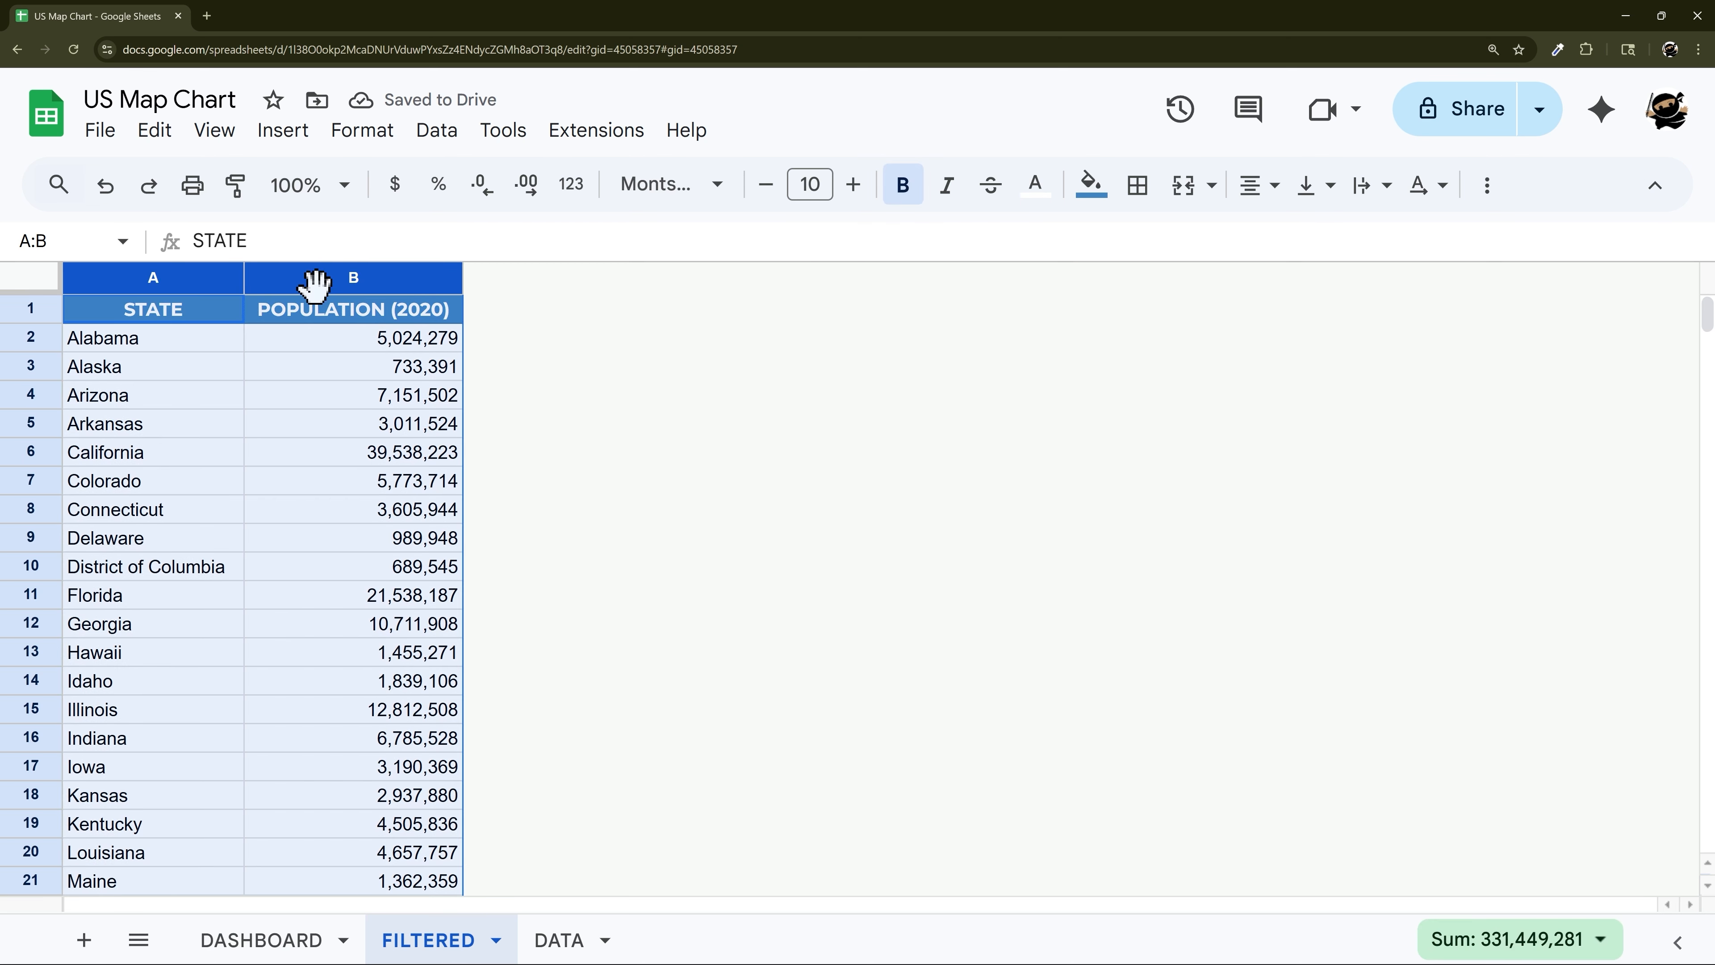
left_click(284, 132)
left_click(322, 446)
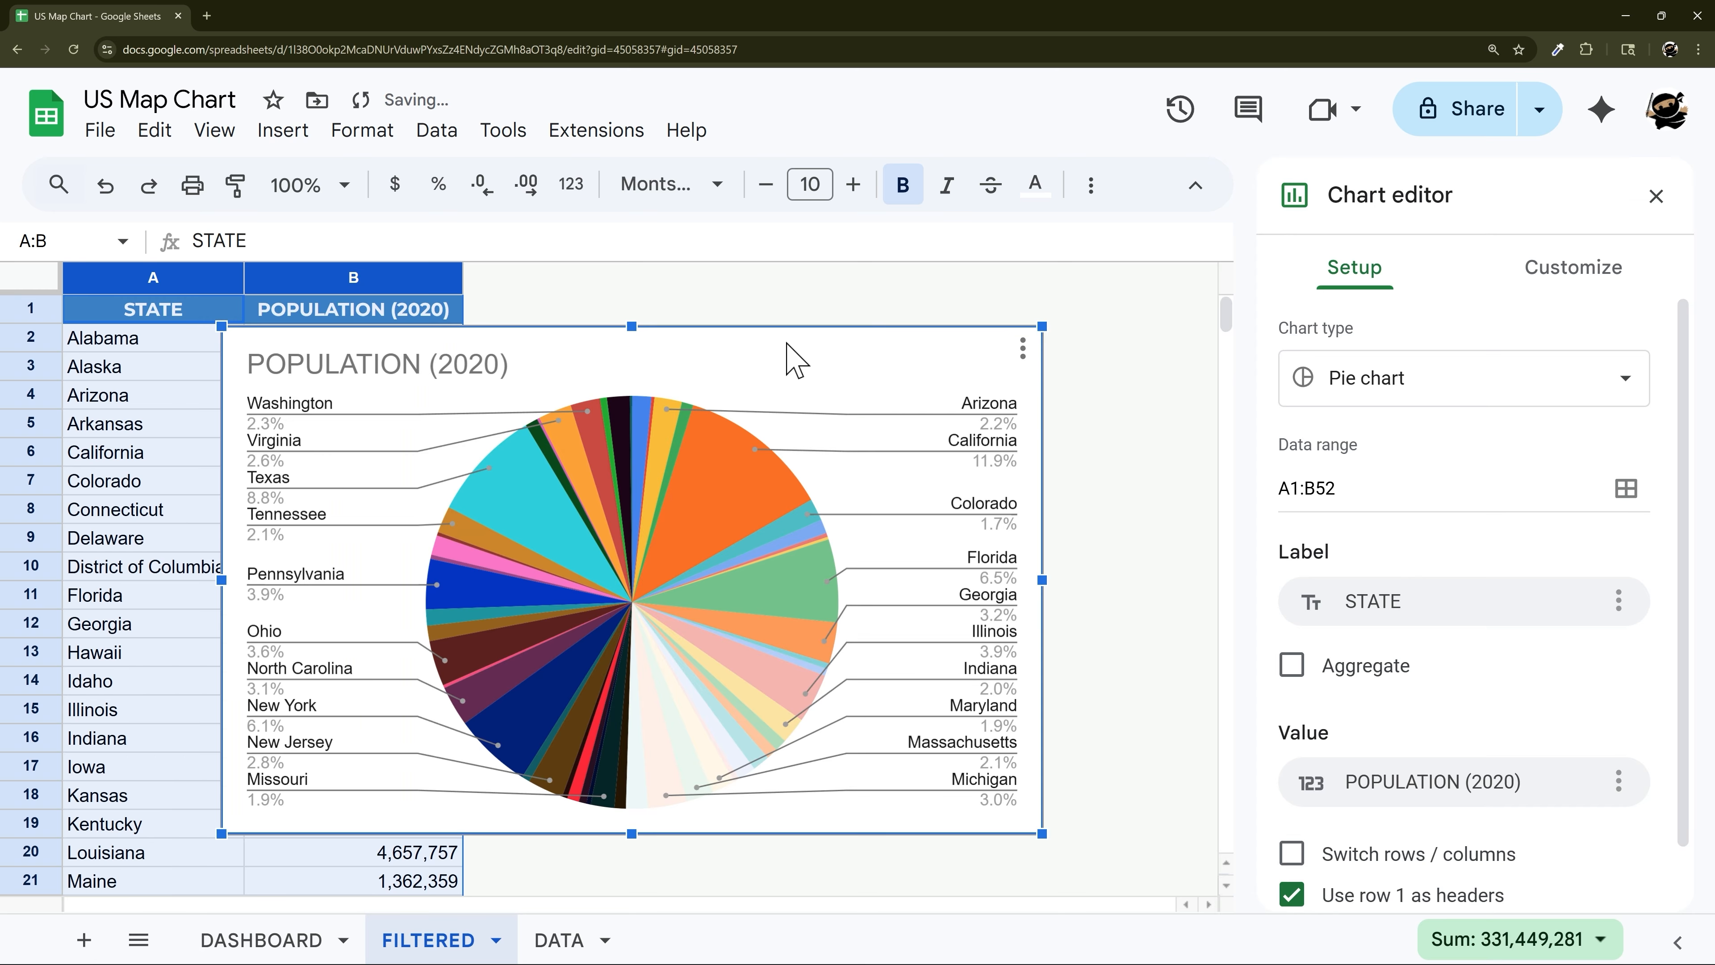
Paste the population chart onto the DASHBOARD sheet at E6 and return to the original on the FILTERED sheet
left_click(261, 939)
left_click(548, 486)
key("ctrl+v")
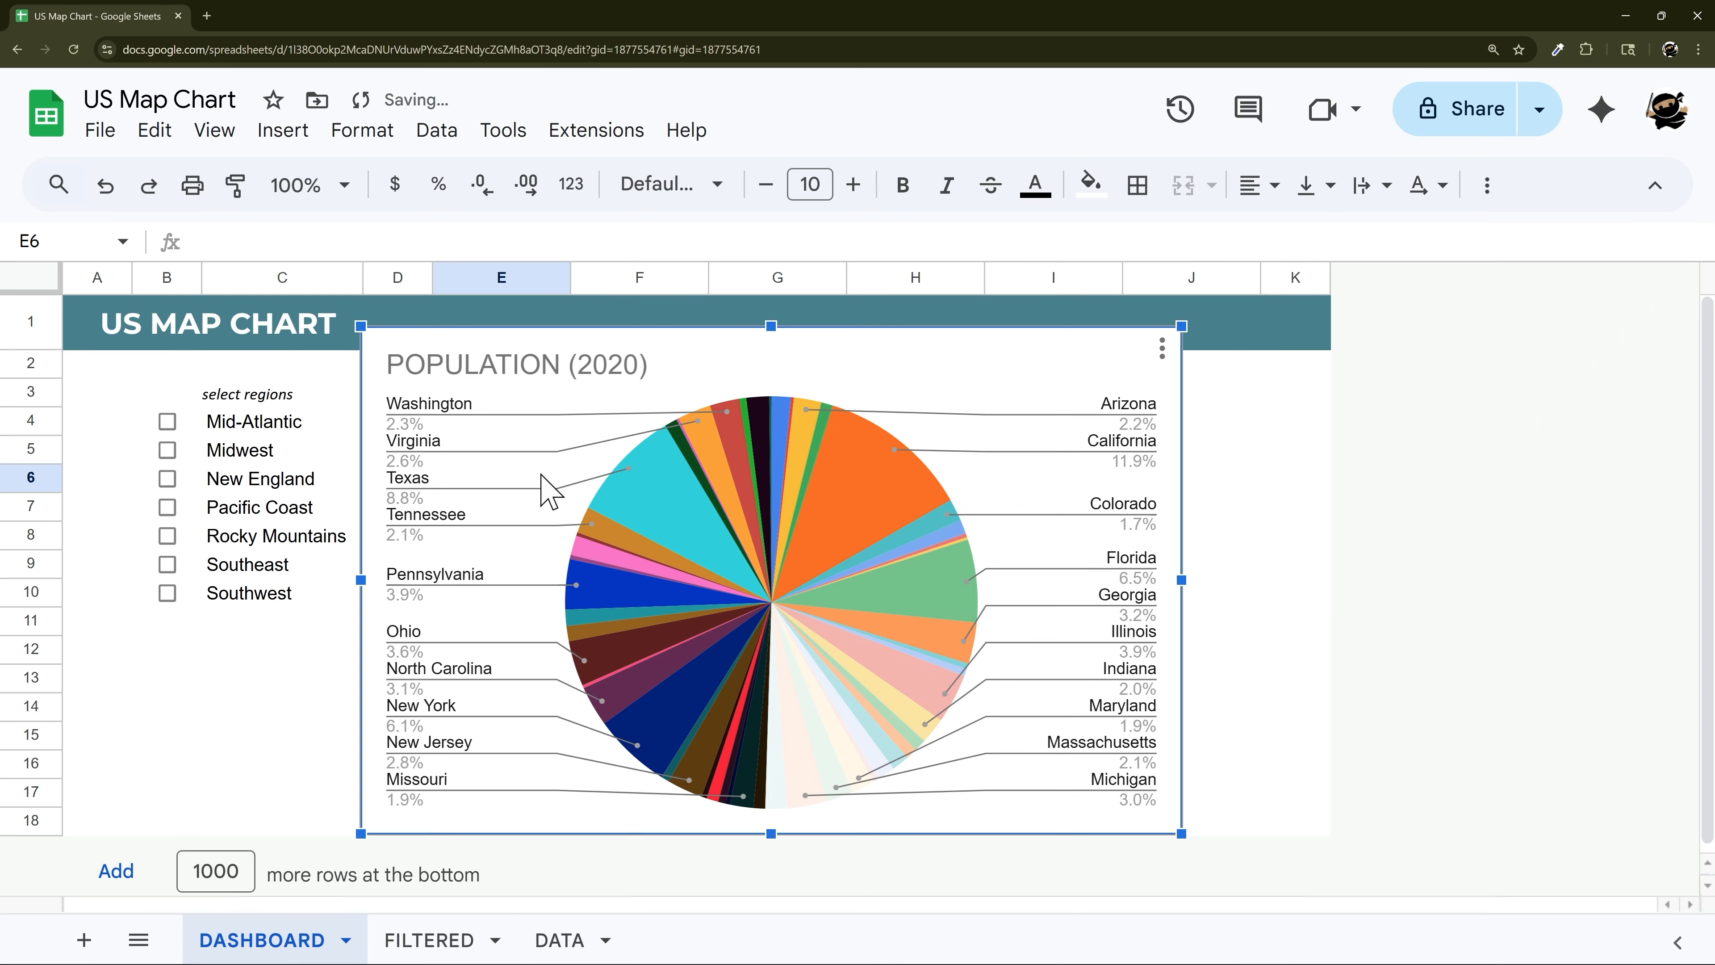
left_click(440, 936)
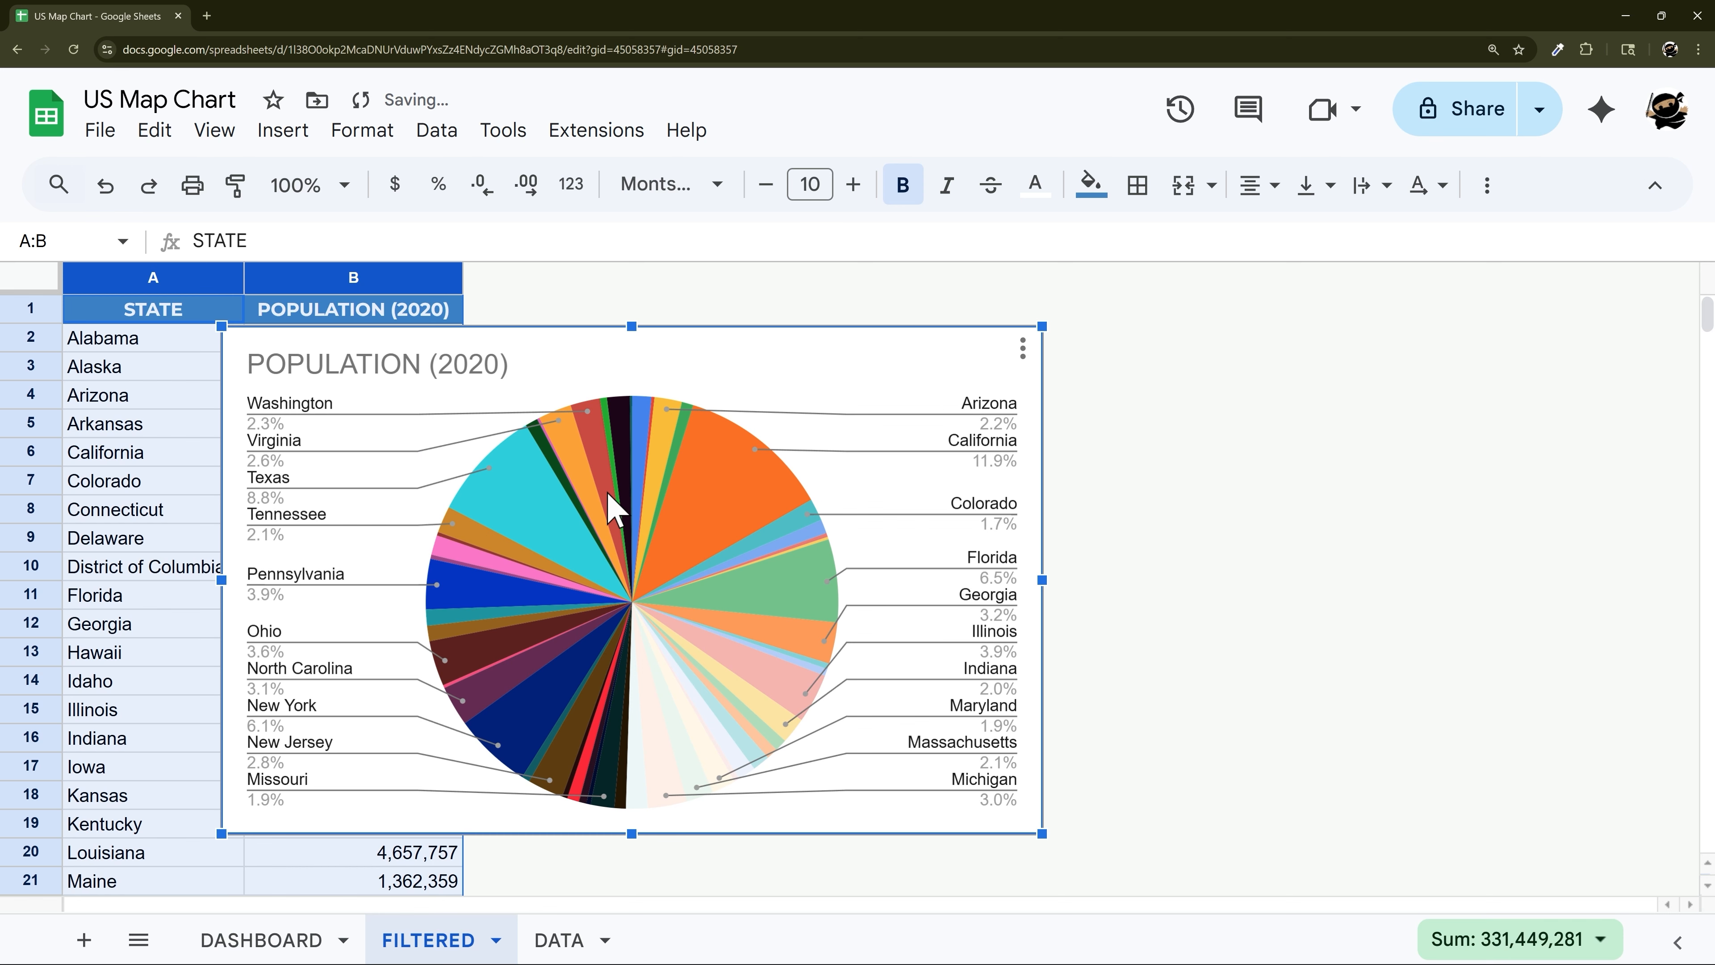
Delete the original chart from the FILTERED sheet, and move and resize the DASHBOARD copy to span columns E to J, rows 3 to 17
key("Delete")
left_click(261, 936)
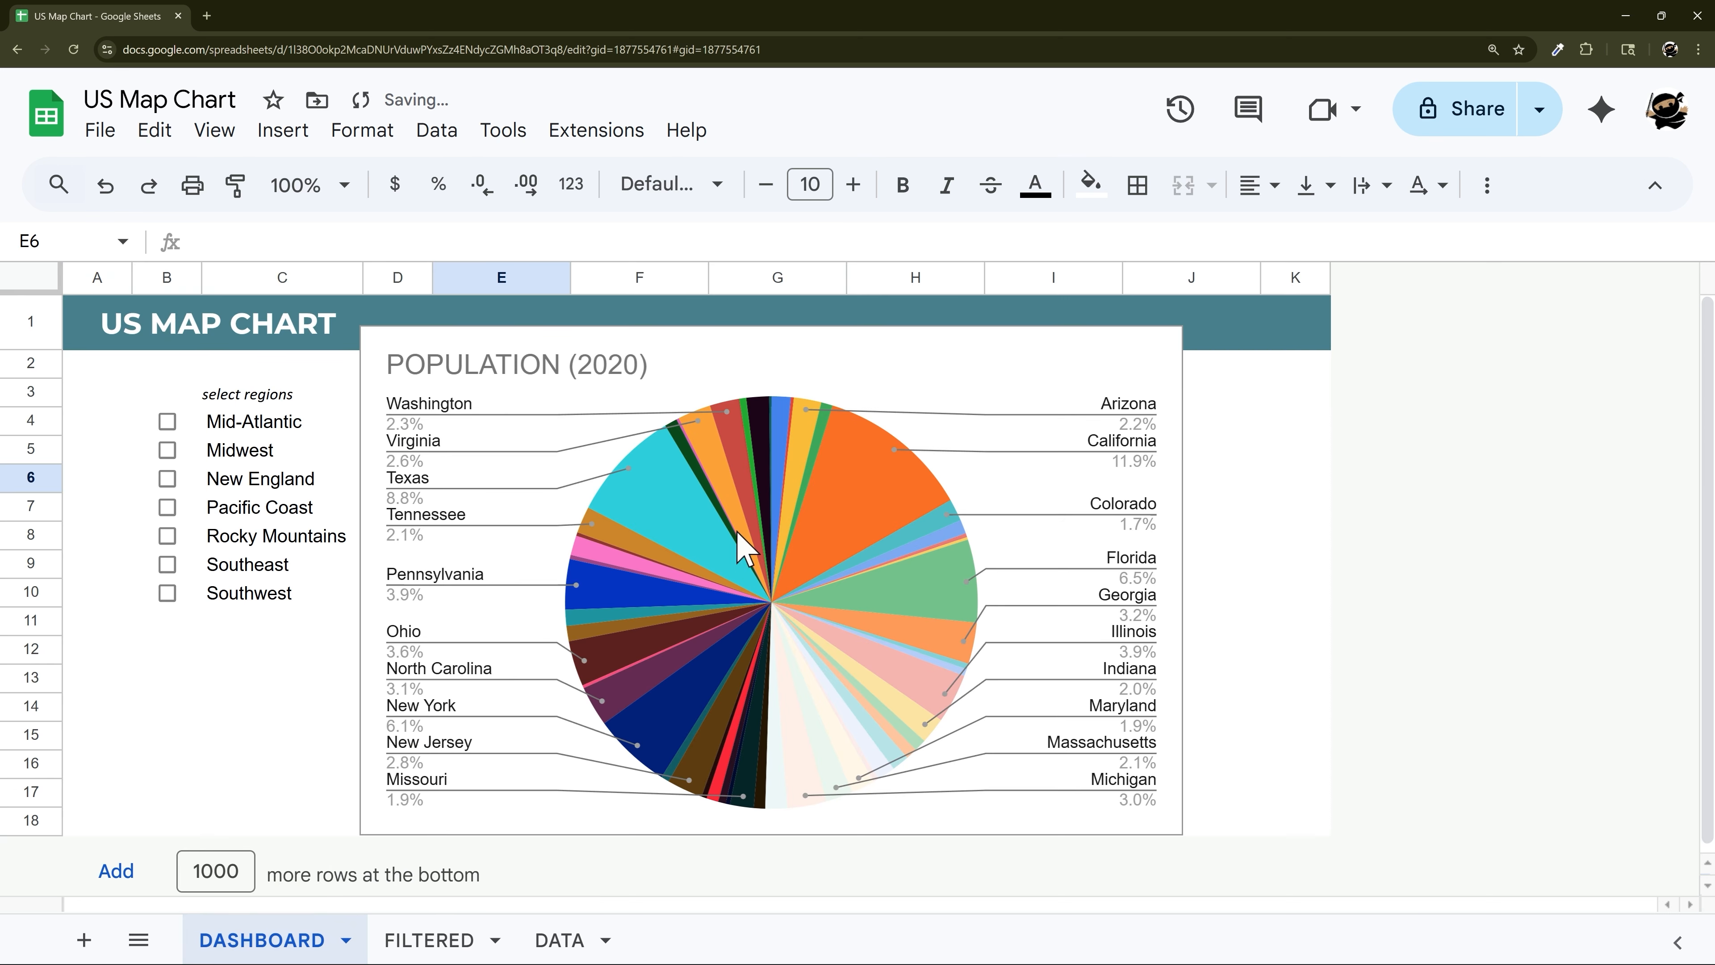
left_click_drag(714, 396, 727, 379)
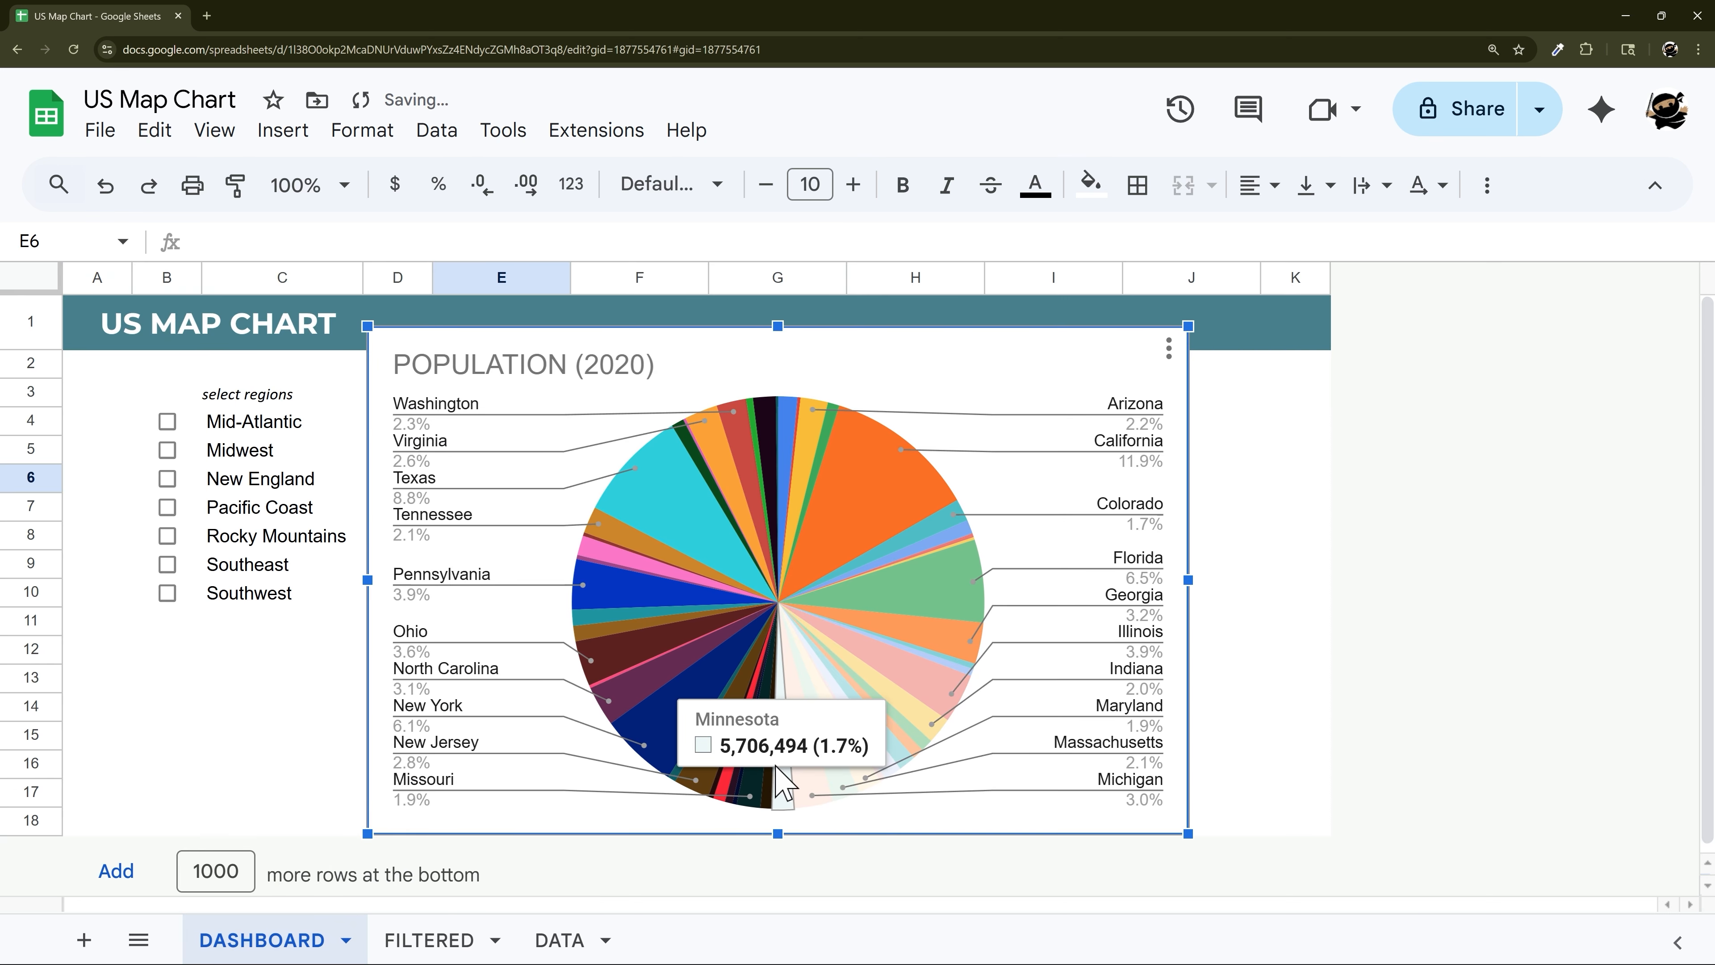
left_click_drag(778, 834, 777, 695)
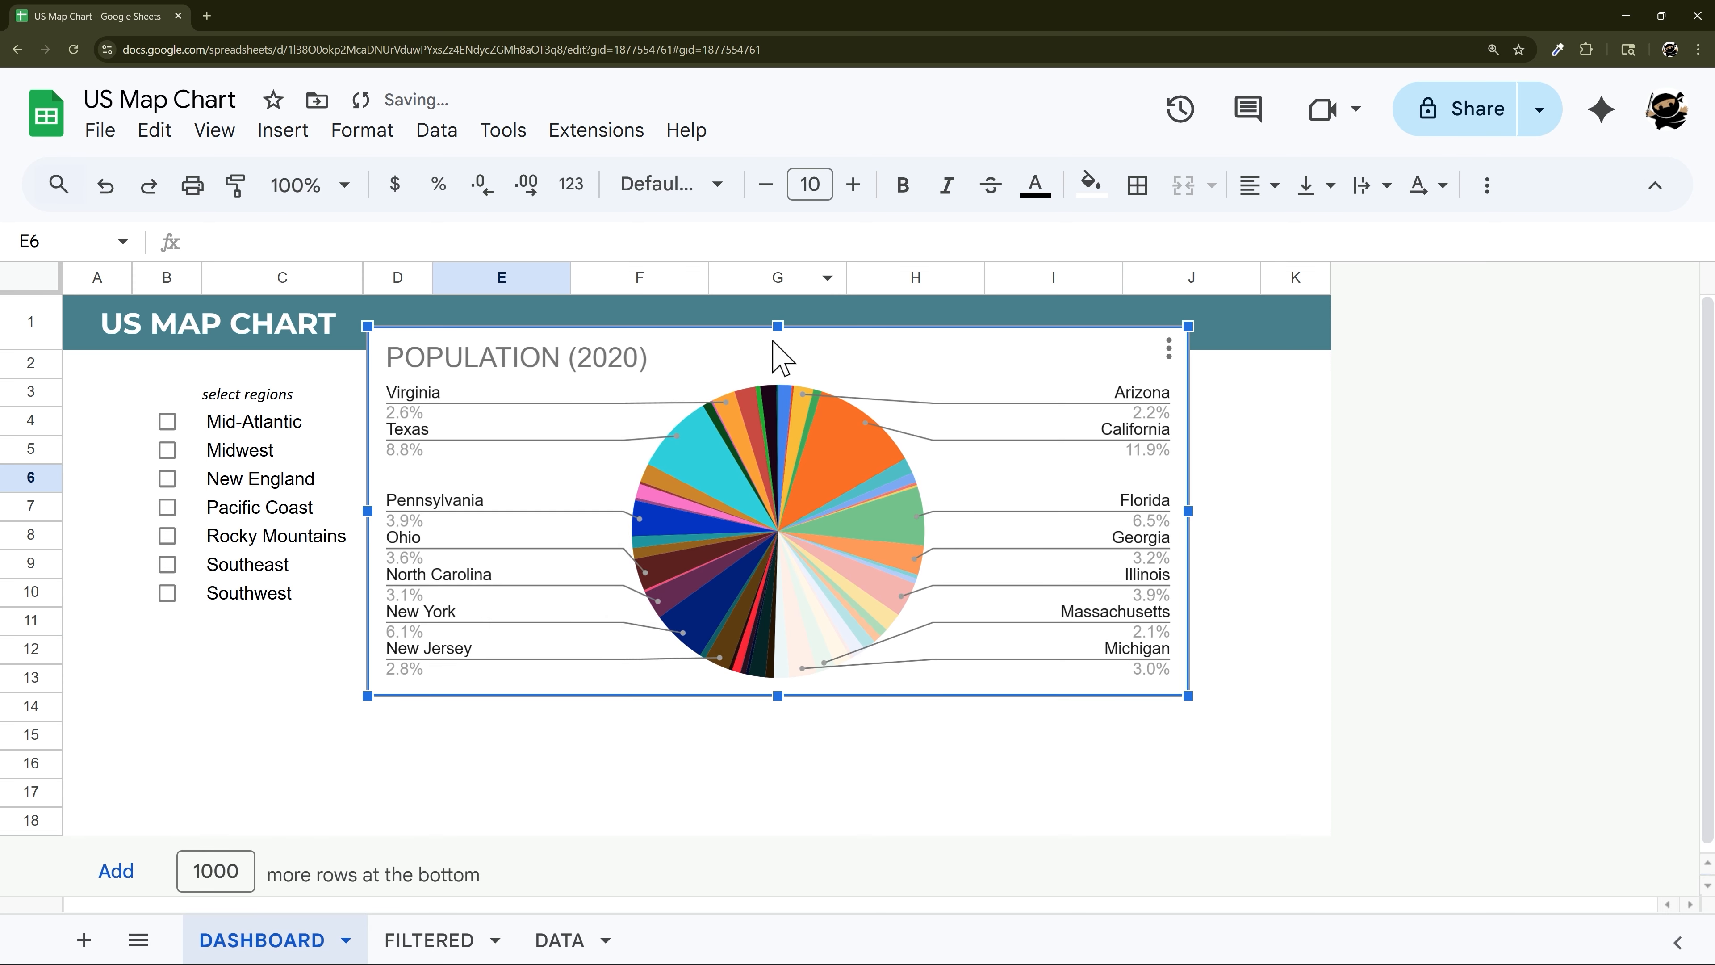
left_click_drag(775, 343, 852, 393)
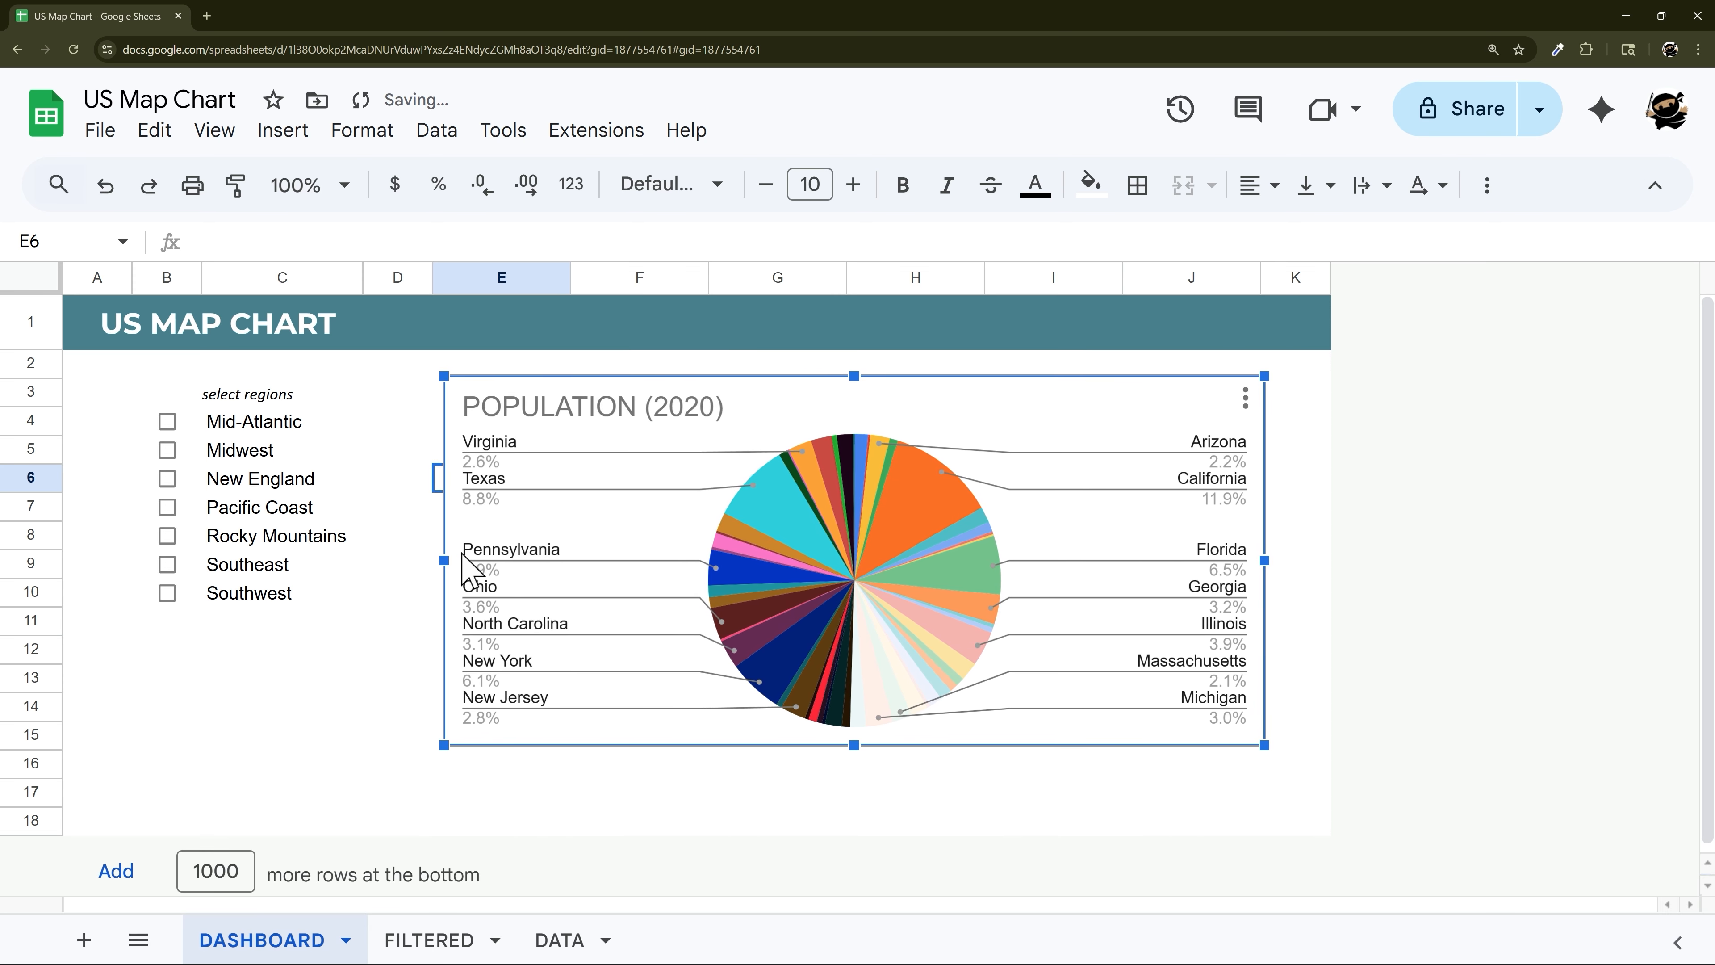
left_click_drag(443, 560, 429, 560)
left_click_drag(845, 745, 844, 800)
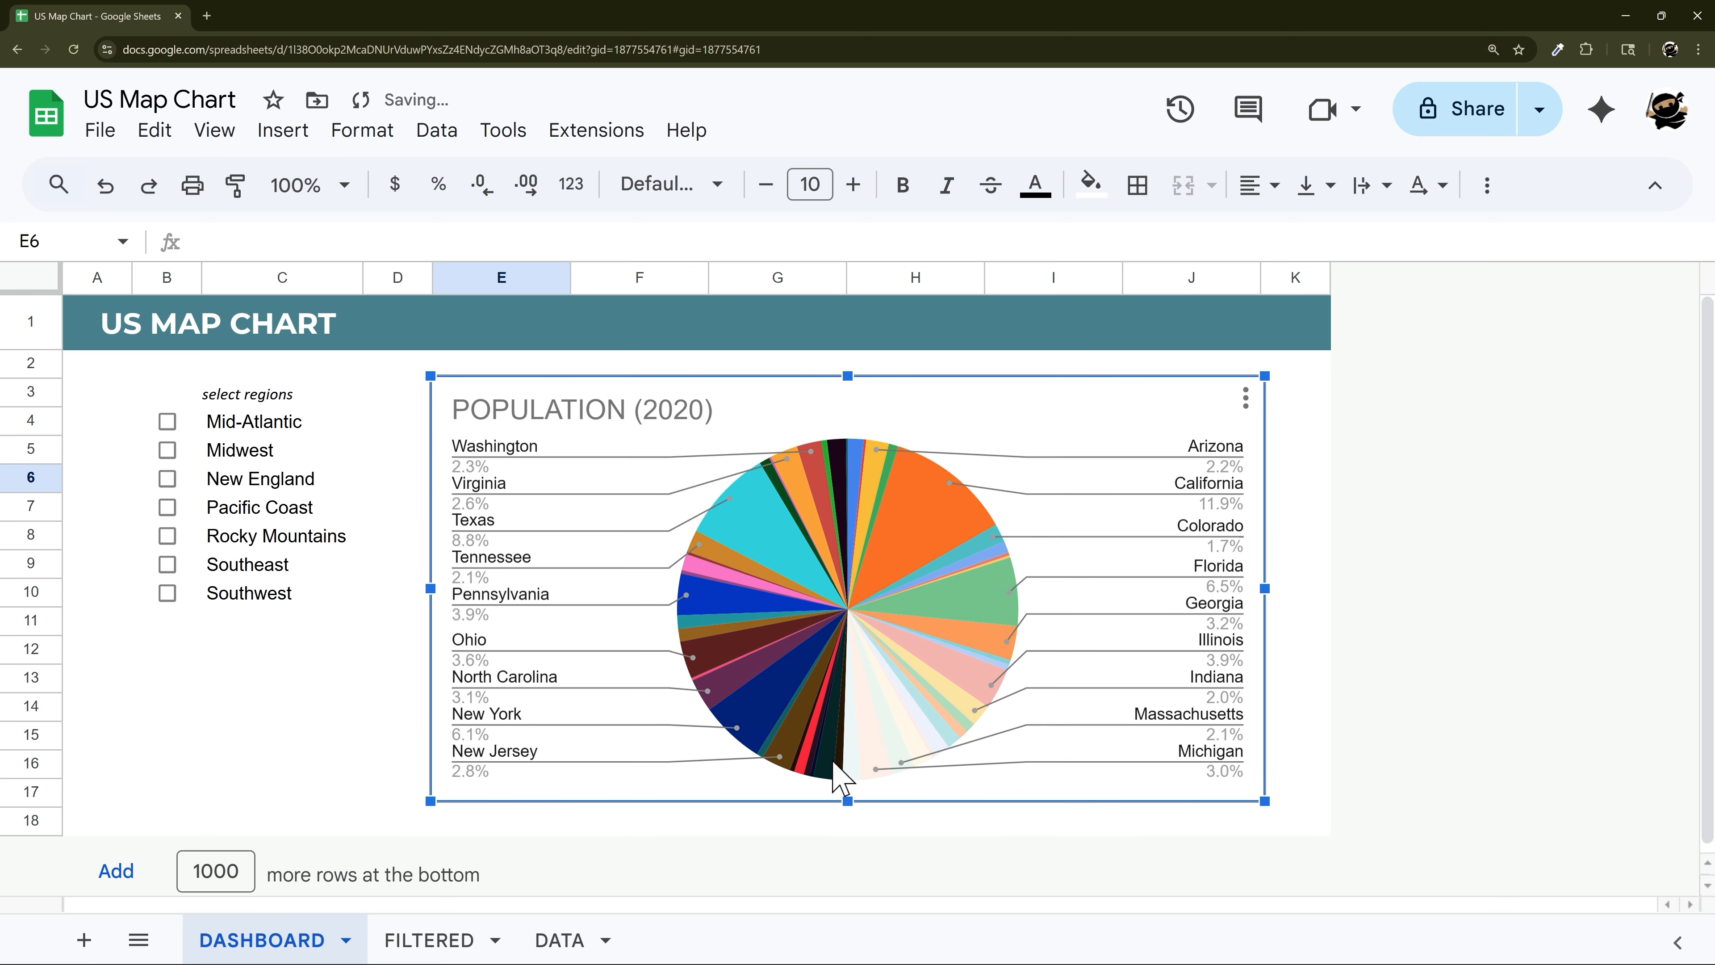
Change the dashboard's population pie chart to a Geo chart
double_click(1025, 406)
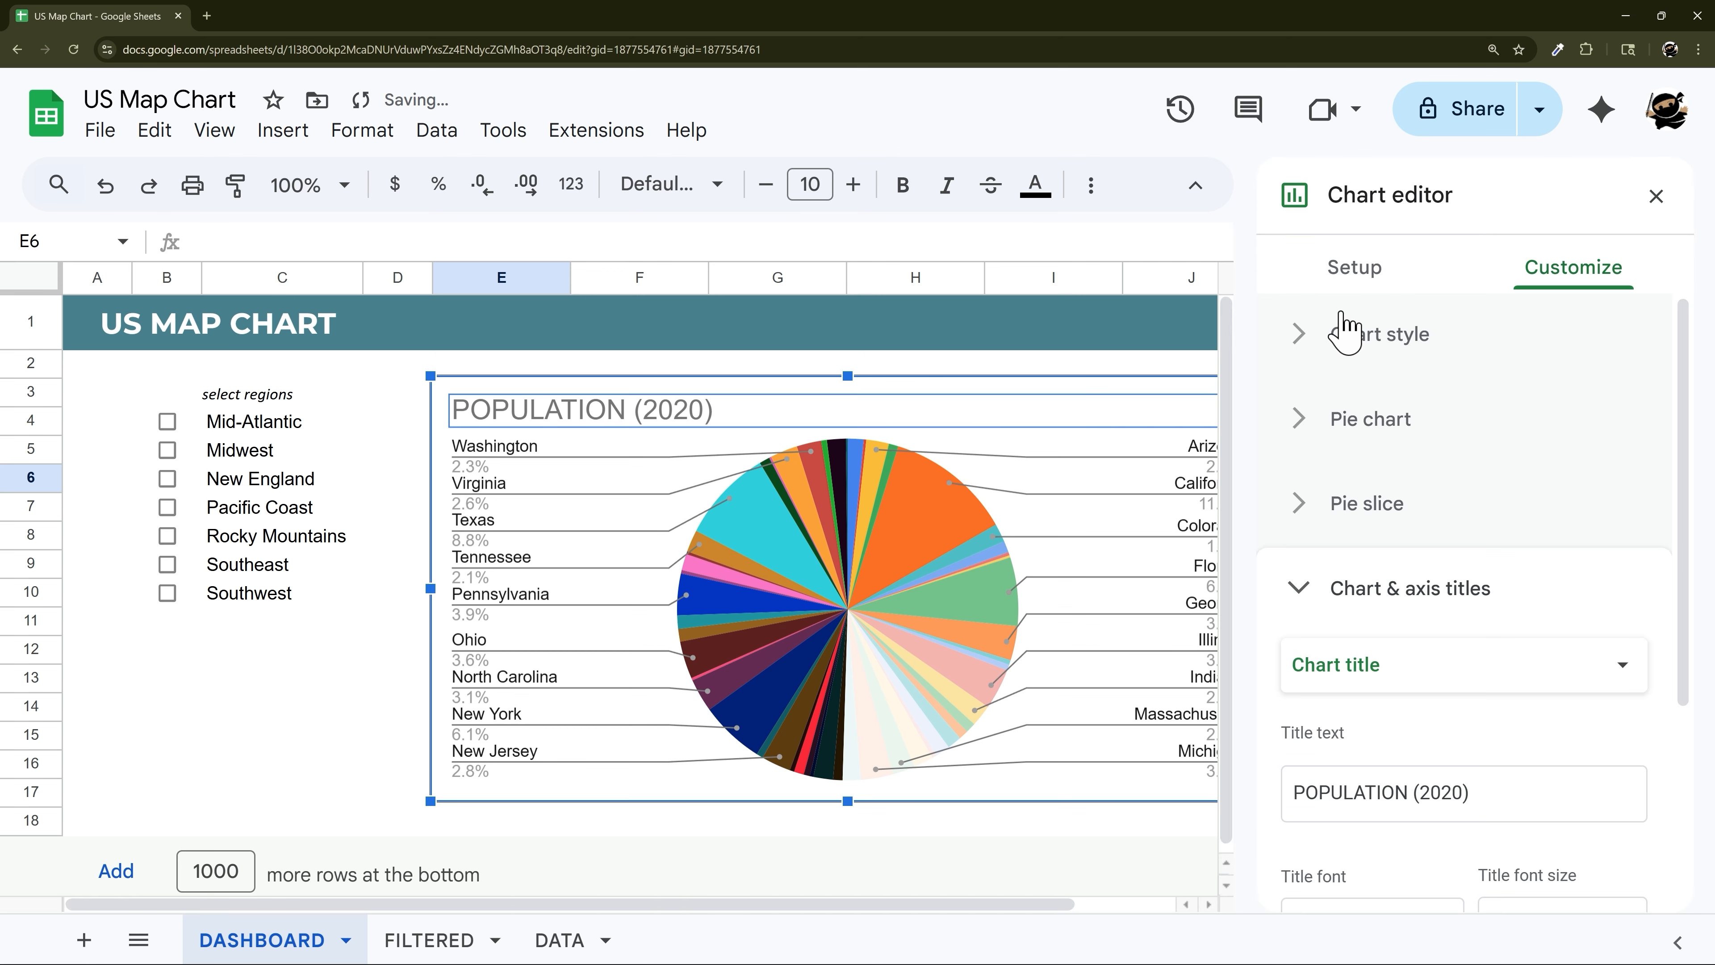
left_click(1354, 270)
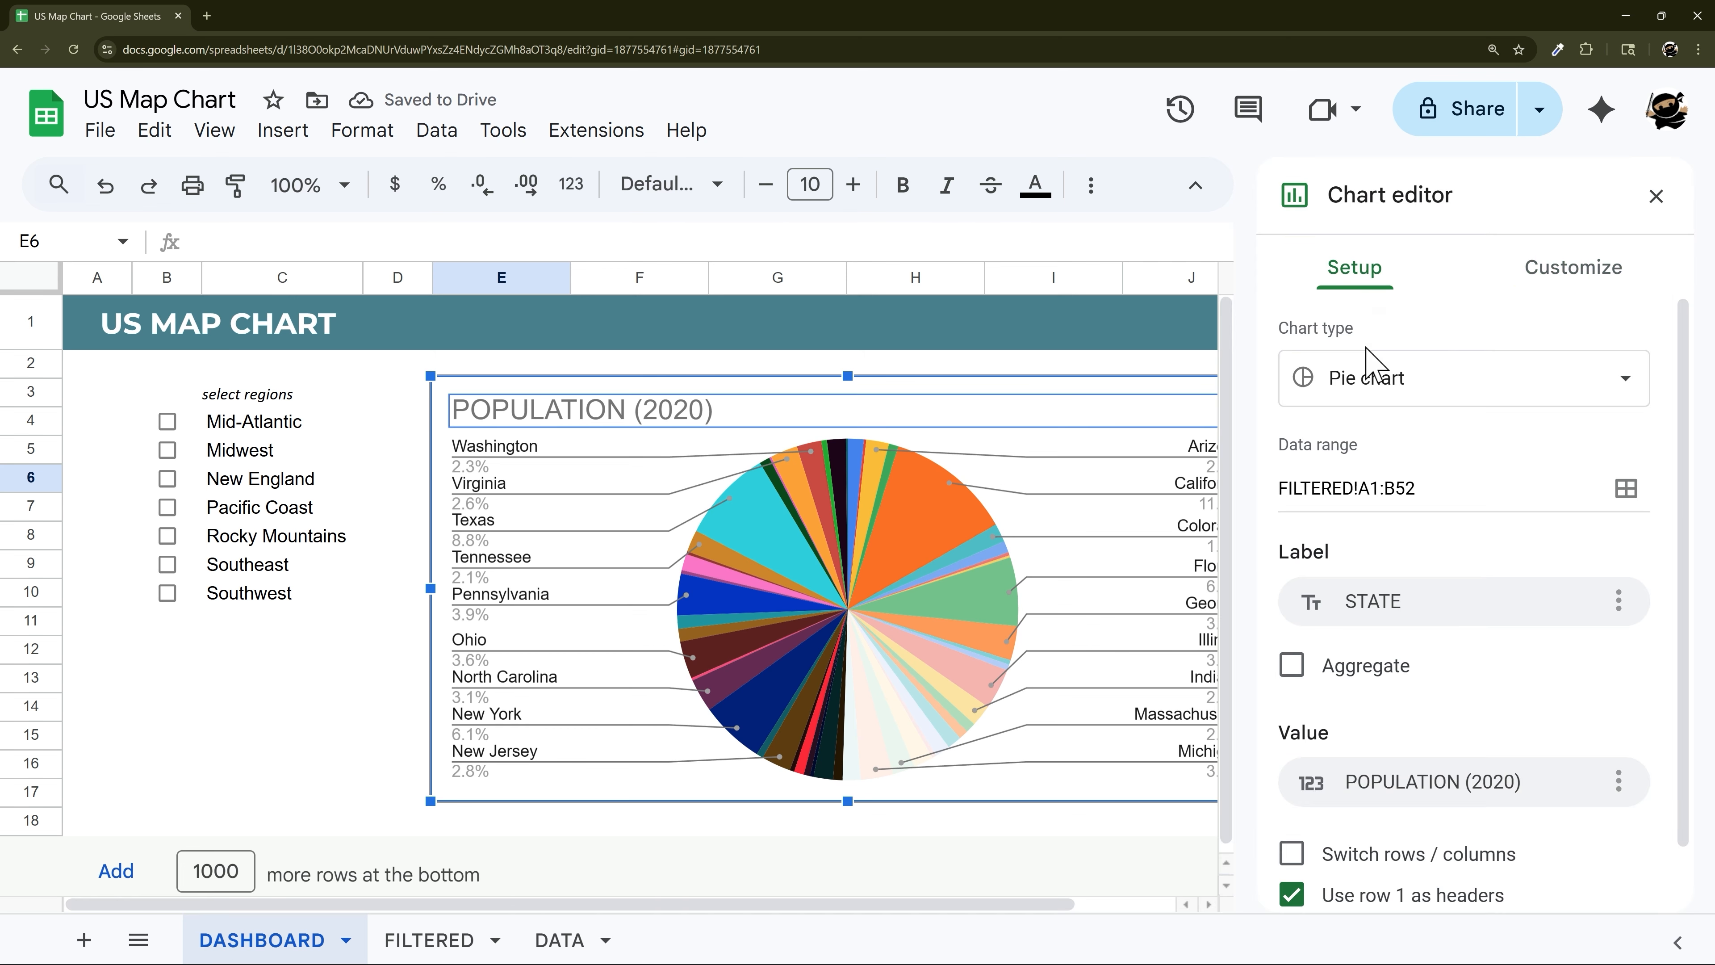
left_click(1371, 378)
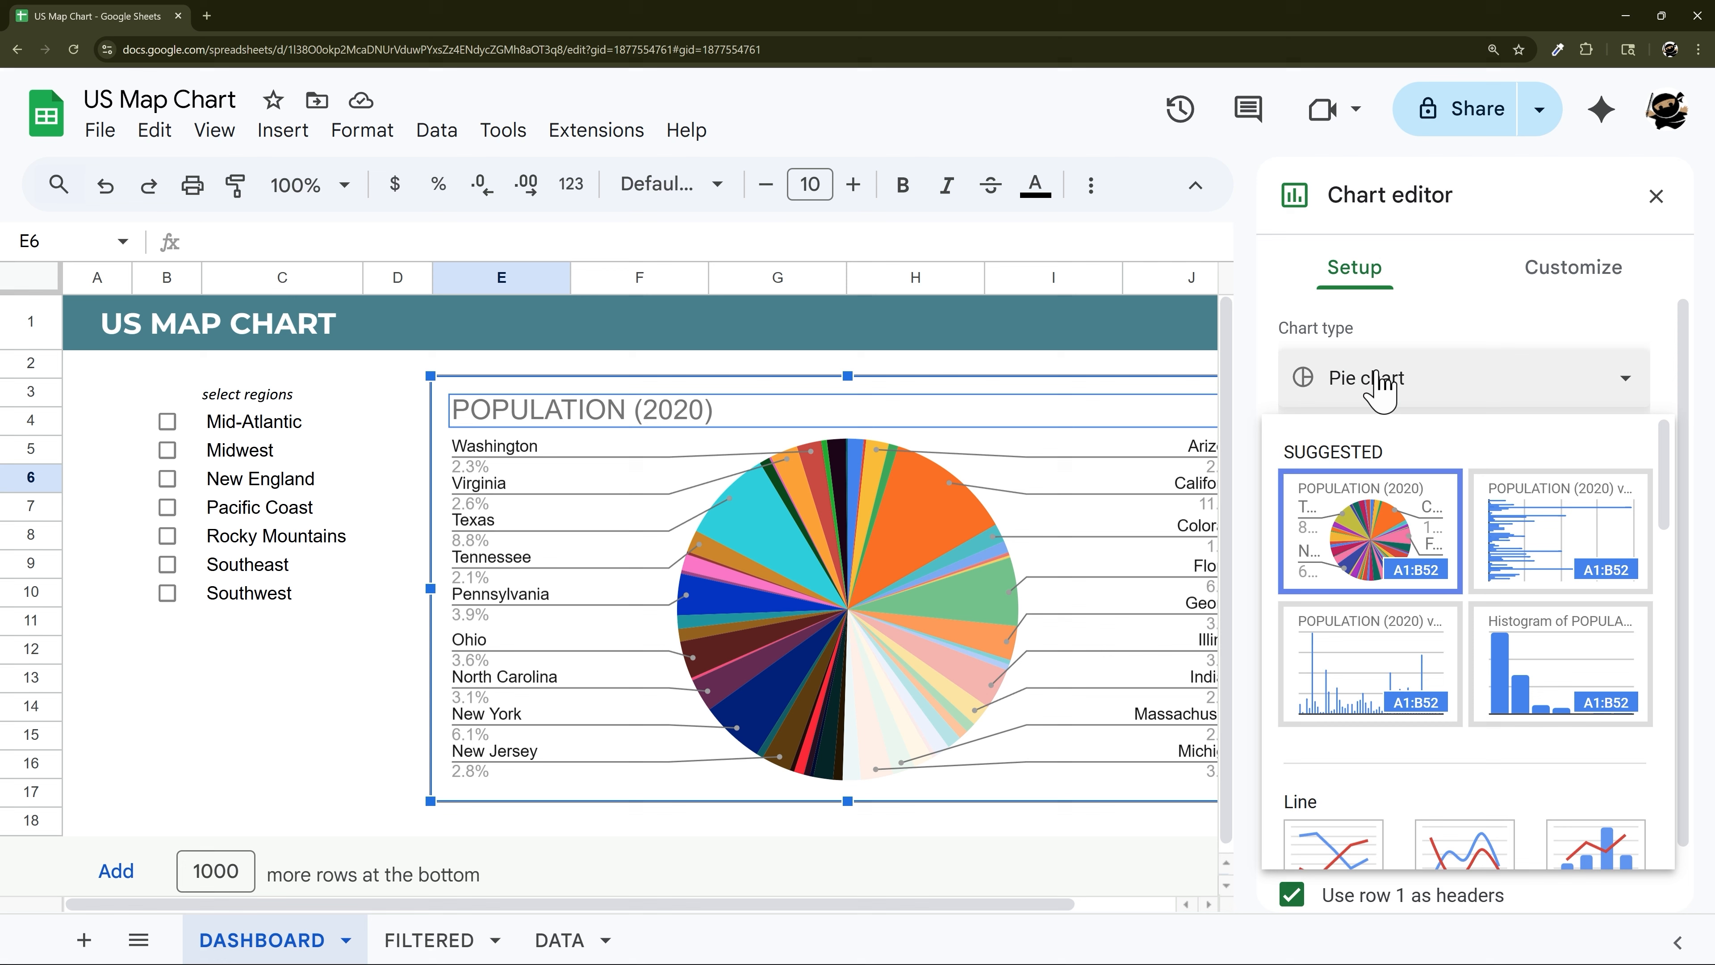
scroll(1434, 473, "down", 15)
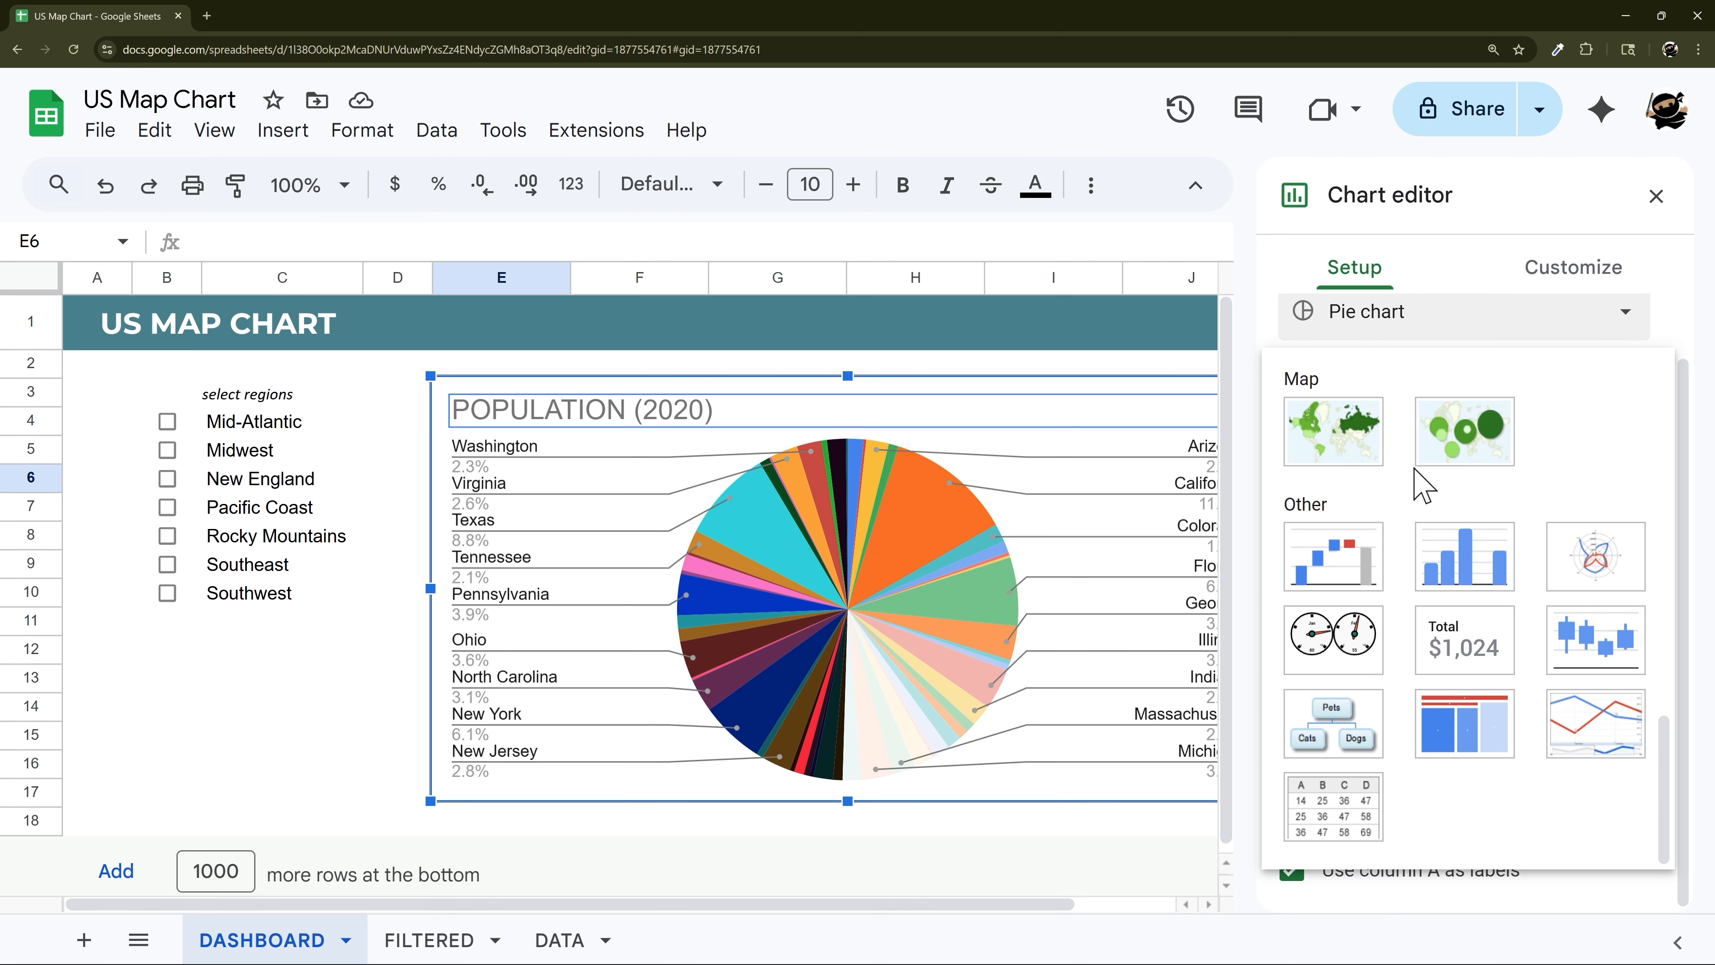
left_click(1334, 443)
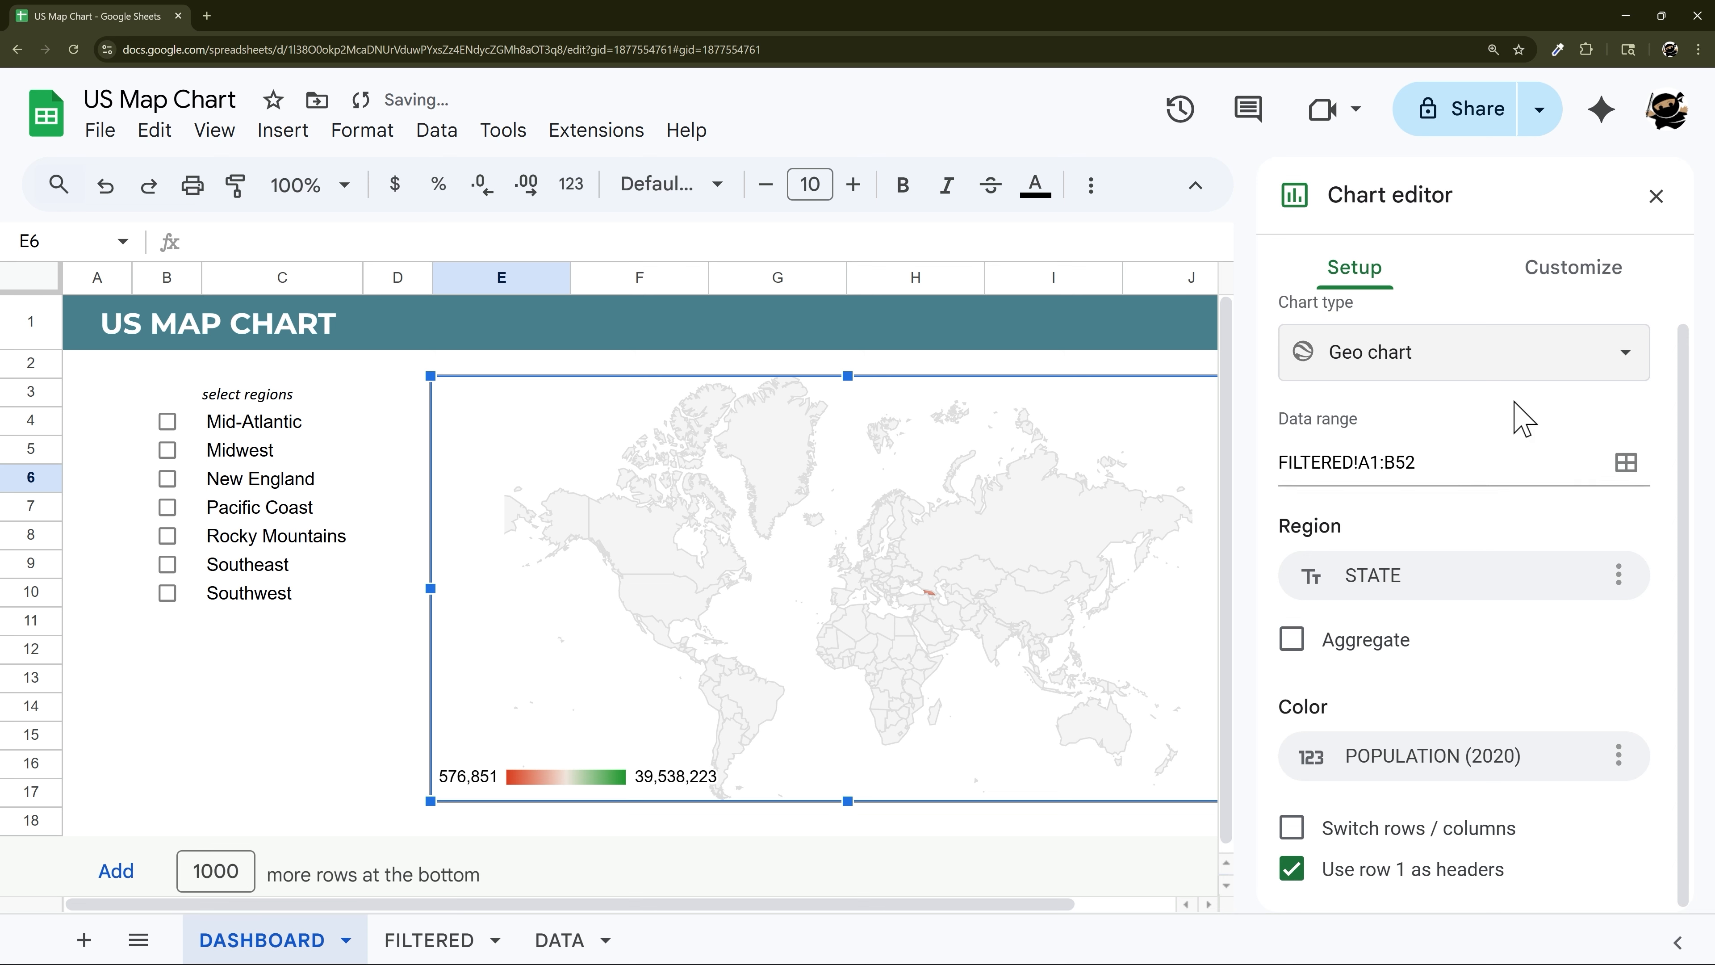
Set the Geo chart's region to United States
left_click(1550, 291)
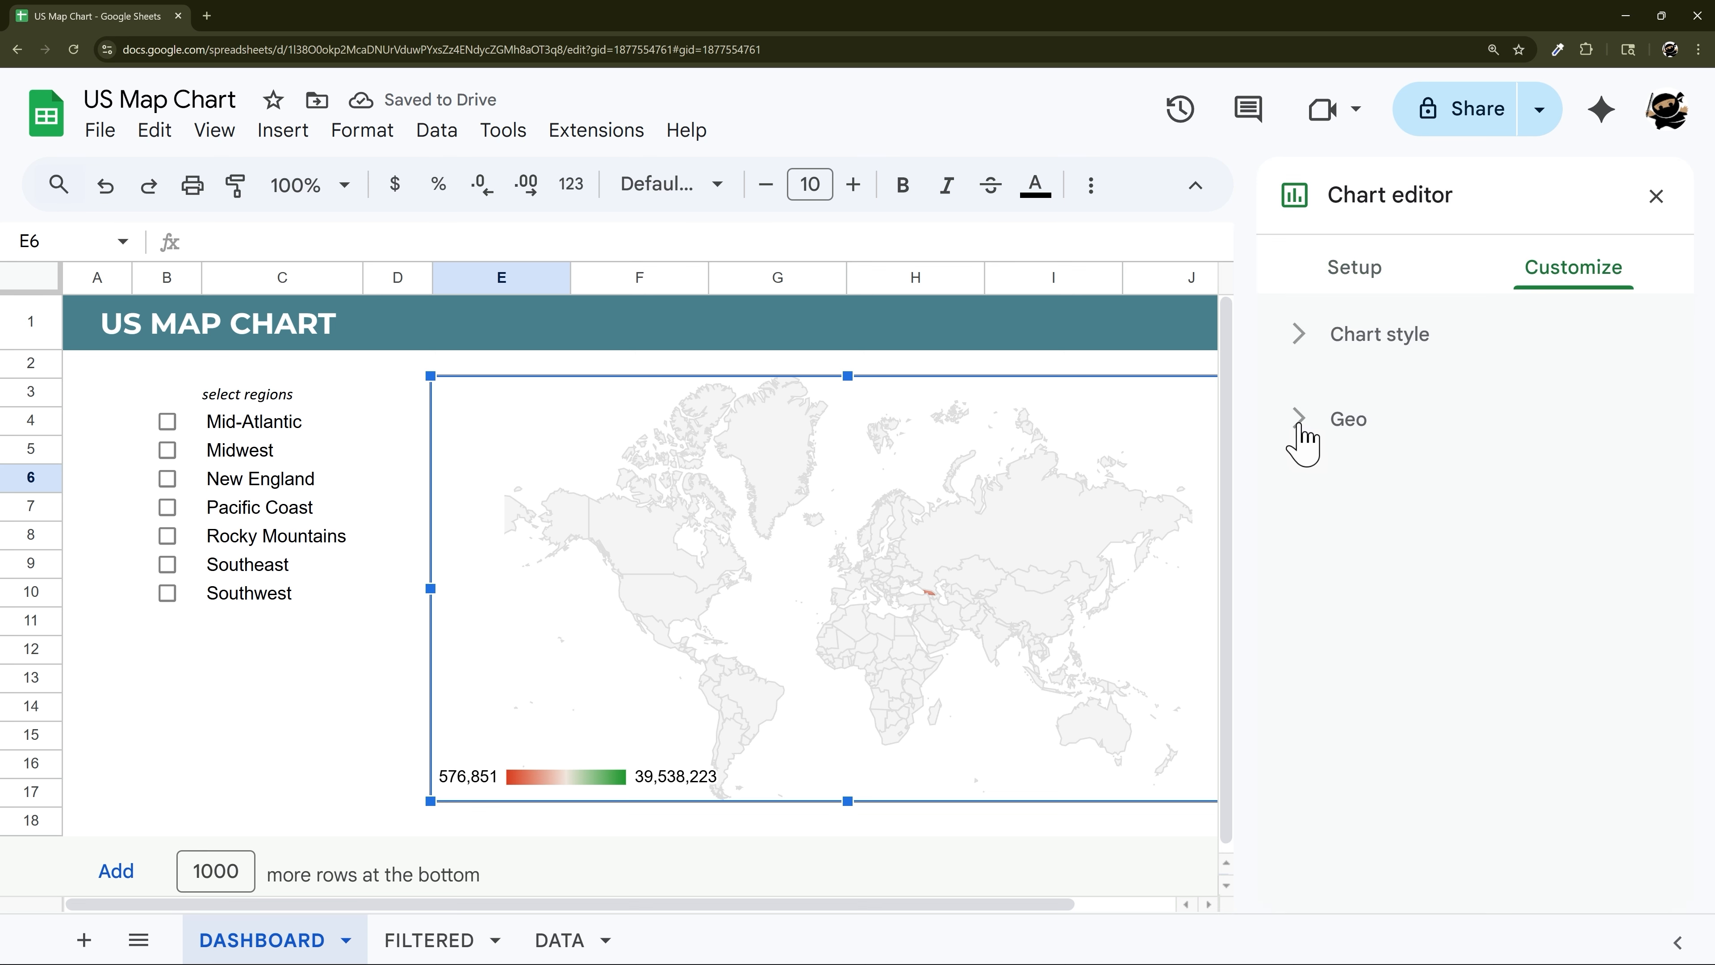
left_click(1302, 439)
left_click(1361, 538)
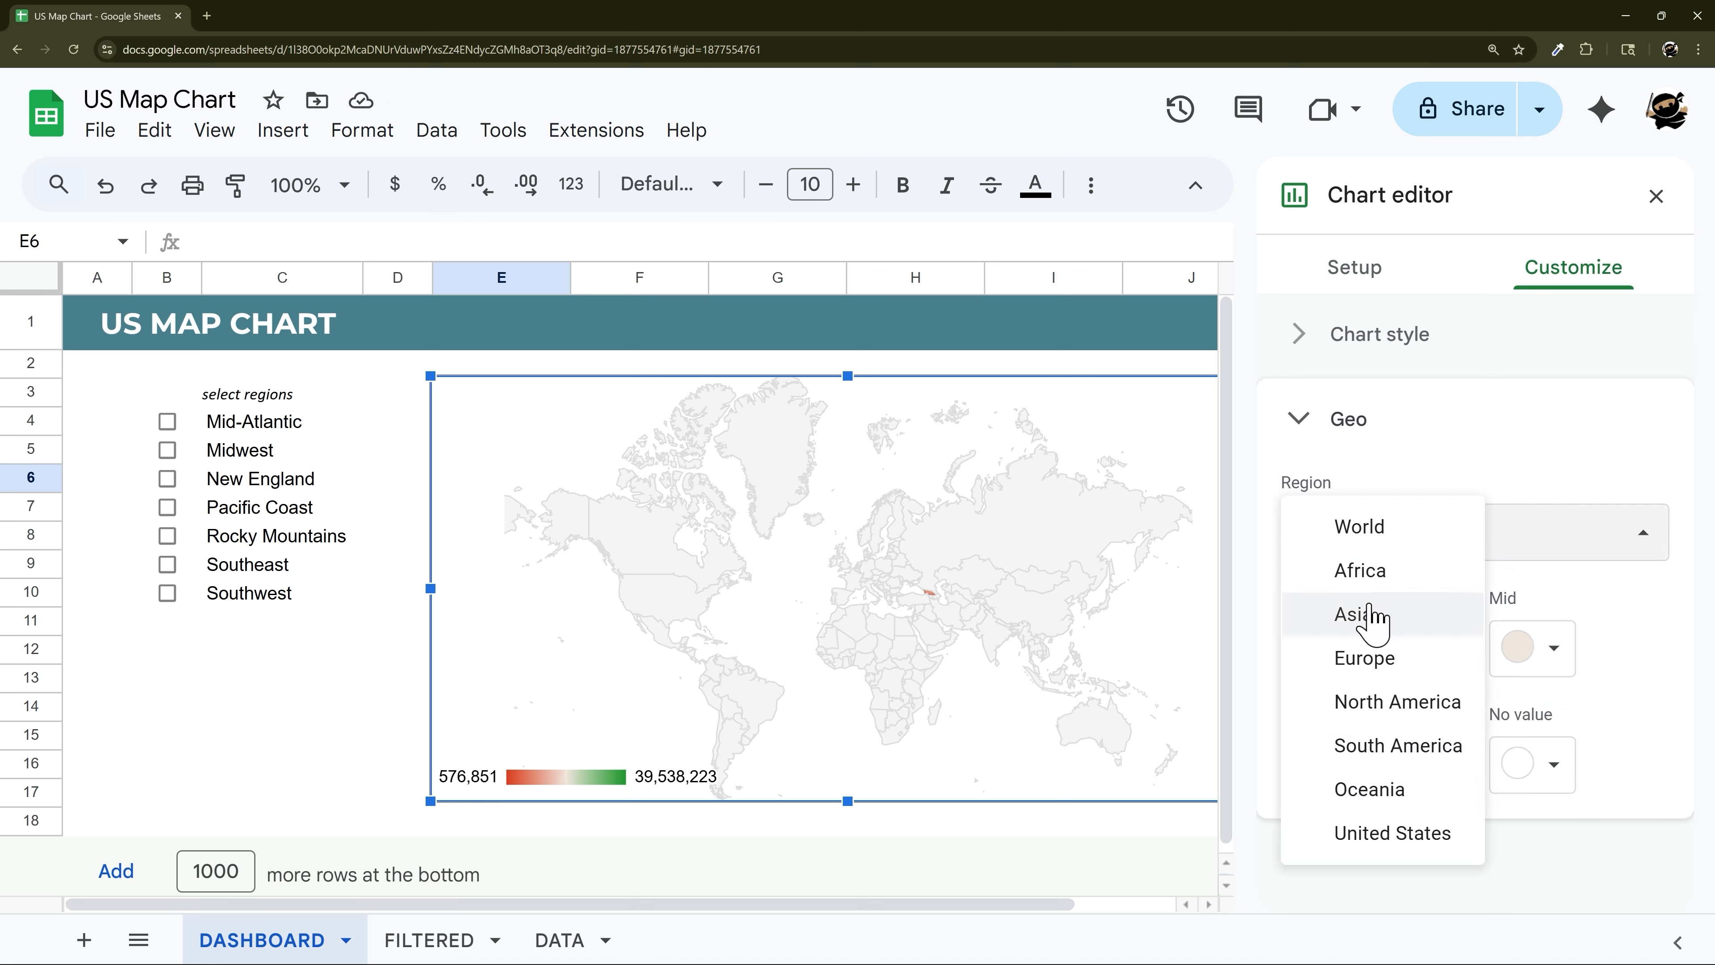
left_click(1392, 832)
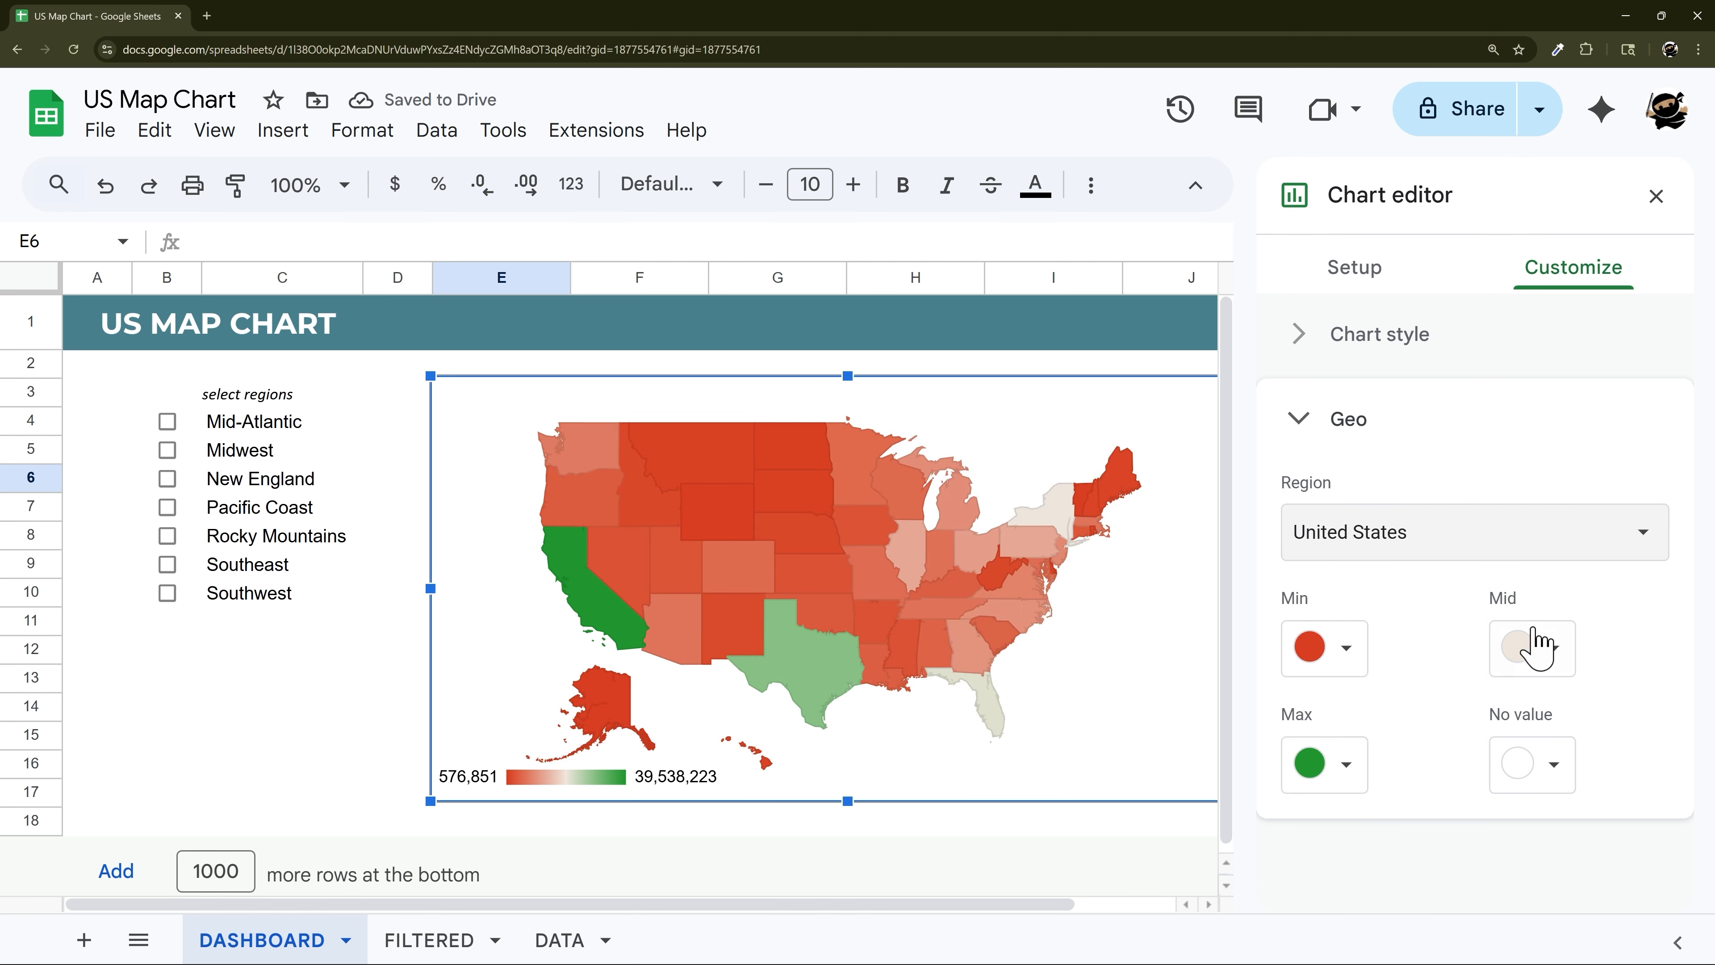
Set the map's Mid color to a light yellow and close the chart editor
left_click(1564, 652)
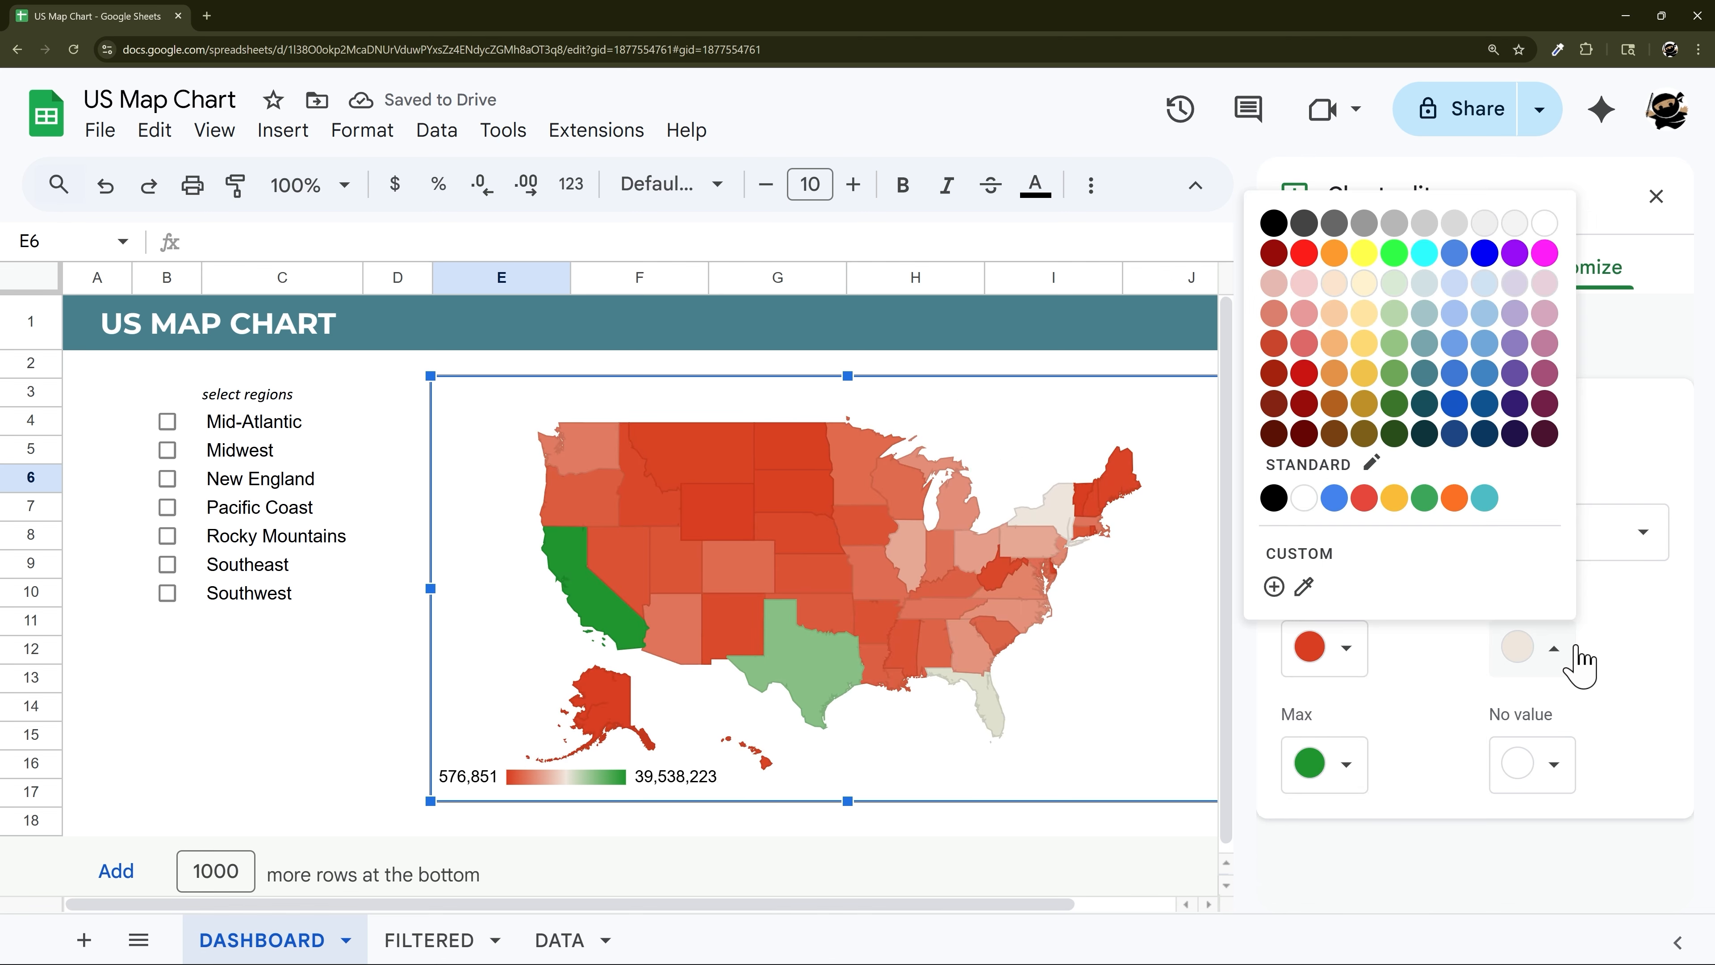
left_click(1373, 344)
left_click(1656, 196)
Check the Mid-Atlantic, Midwest and New England regions to test the map's filtering
left_click(166, 421)
left_click(167, 449)
left_click(166, 478)
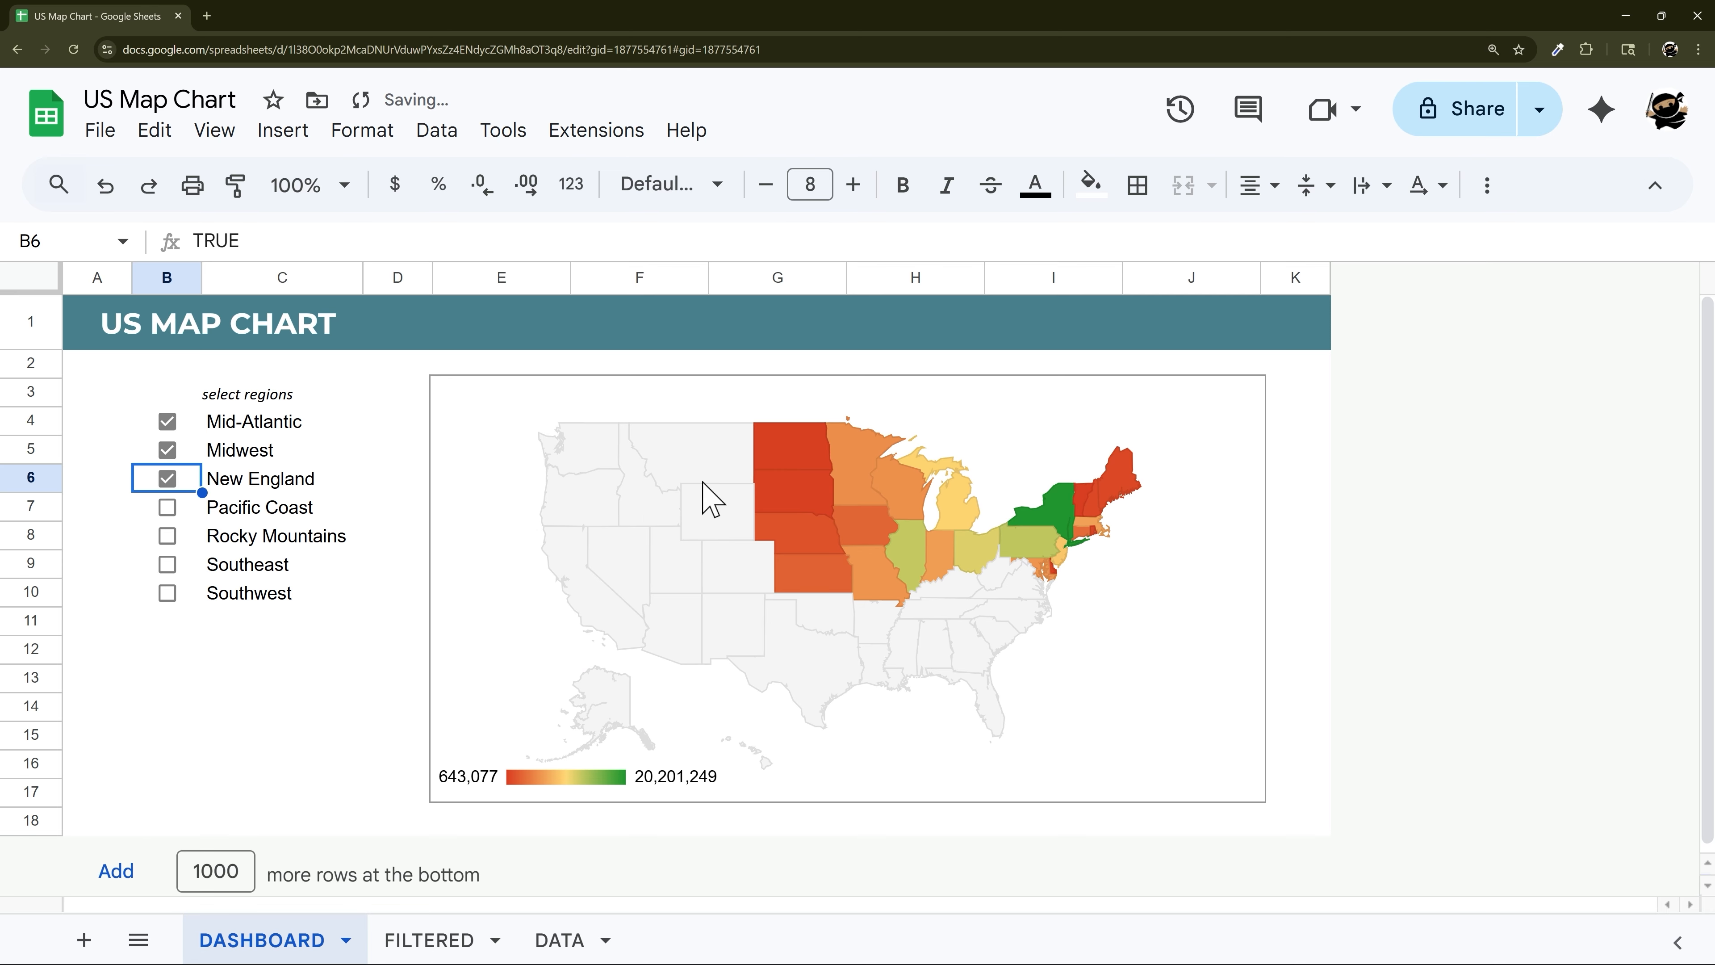
Set the map chart's background and border colors to the lightest gray, and close the chart editor
double_click(1177, 655)
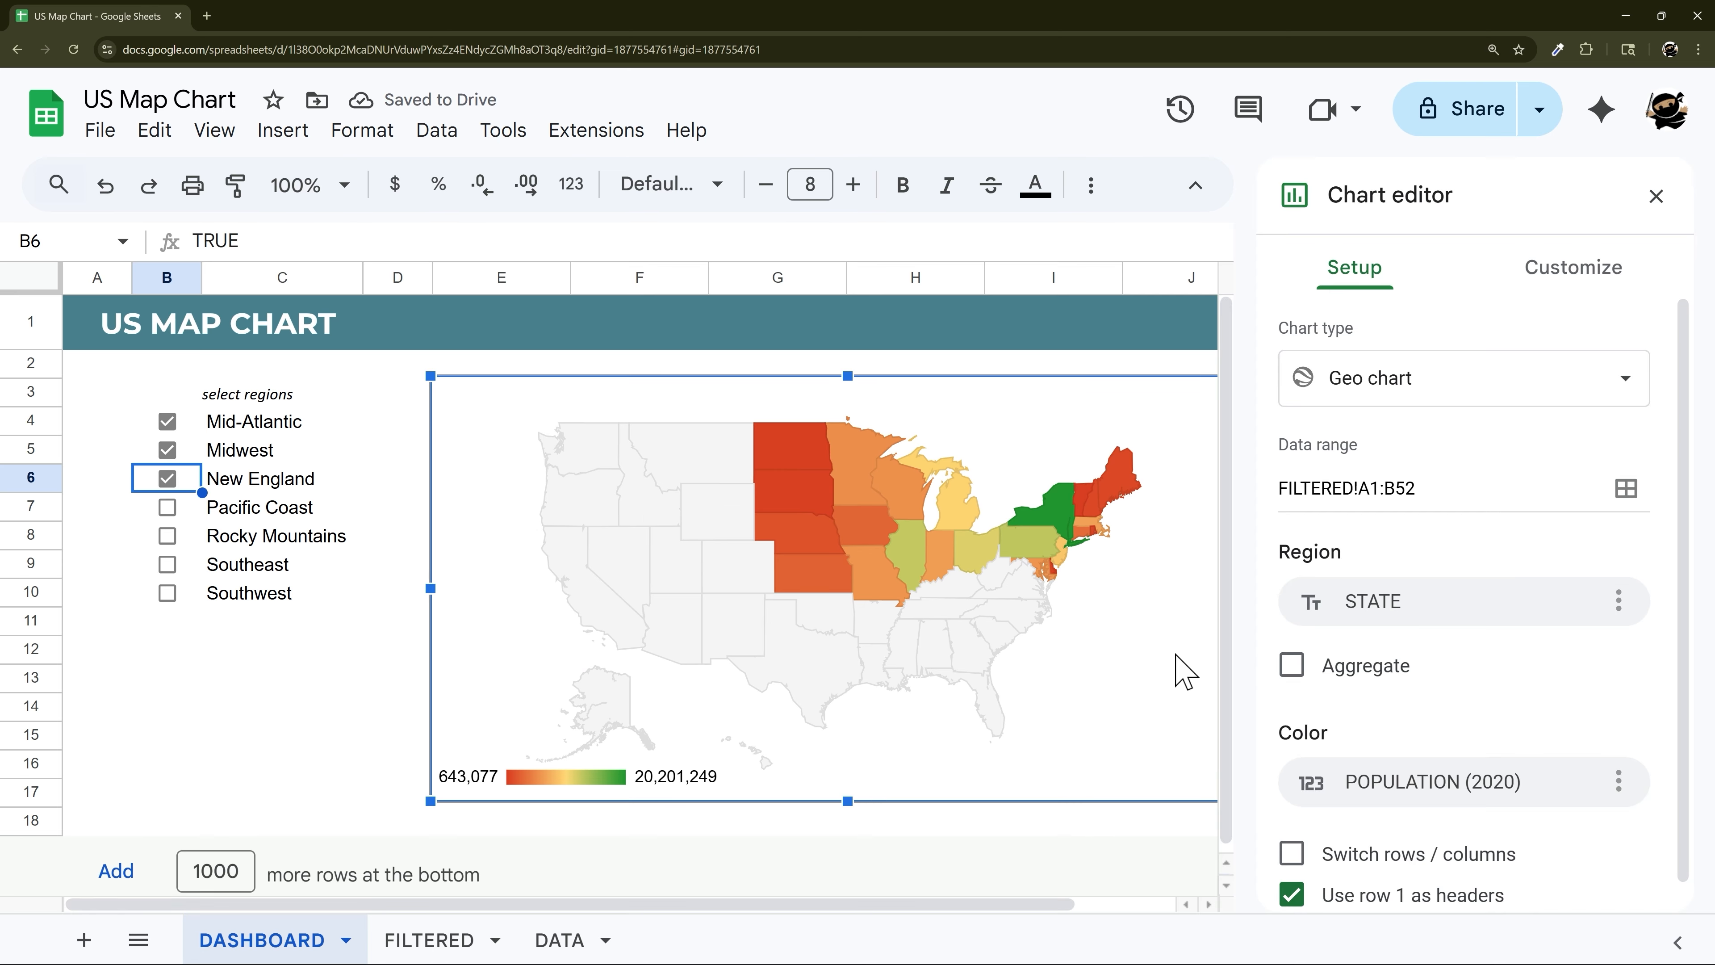
left_click(1568, 274)
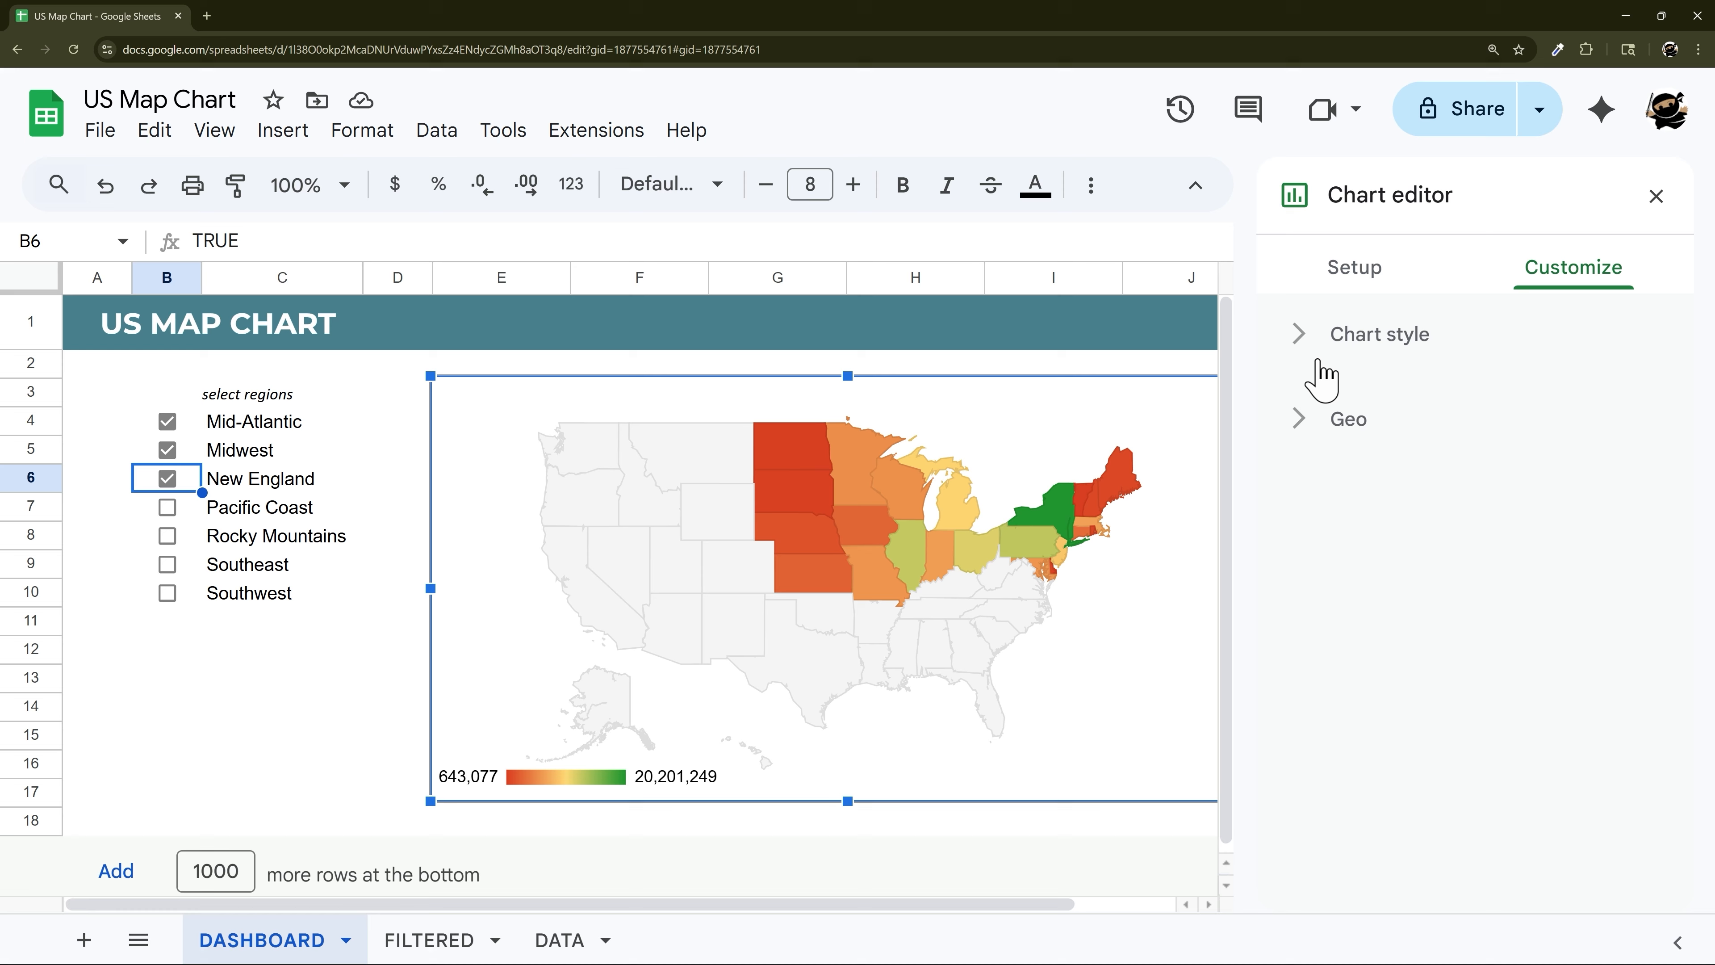
left_click(1301, 338)
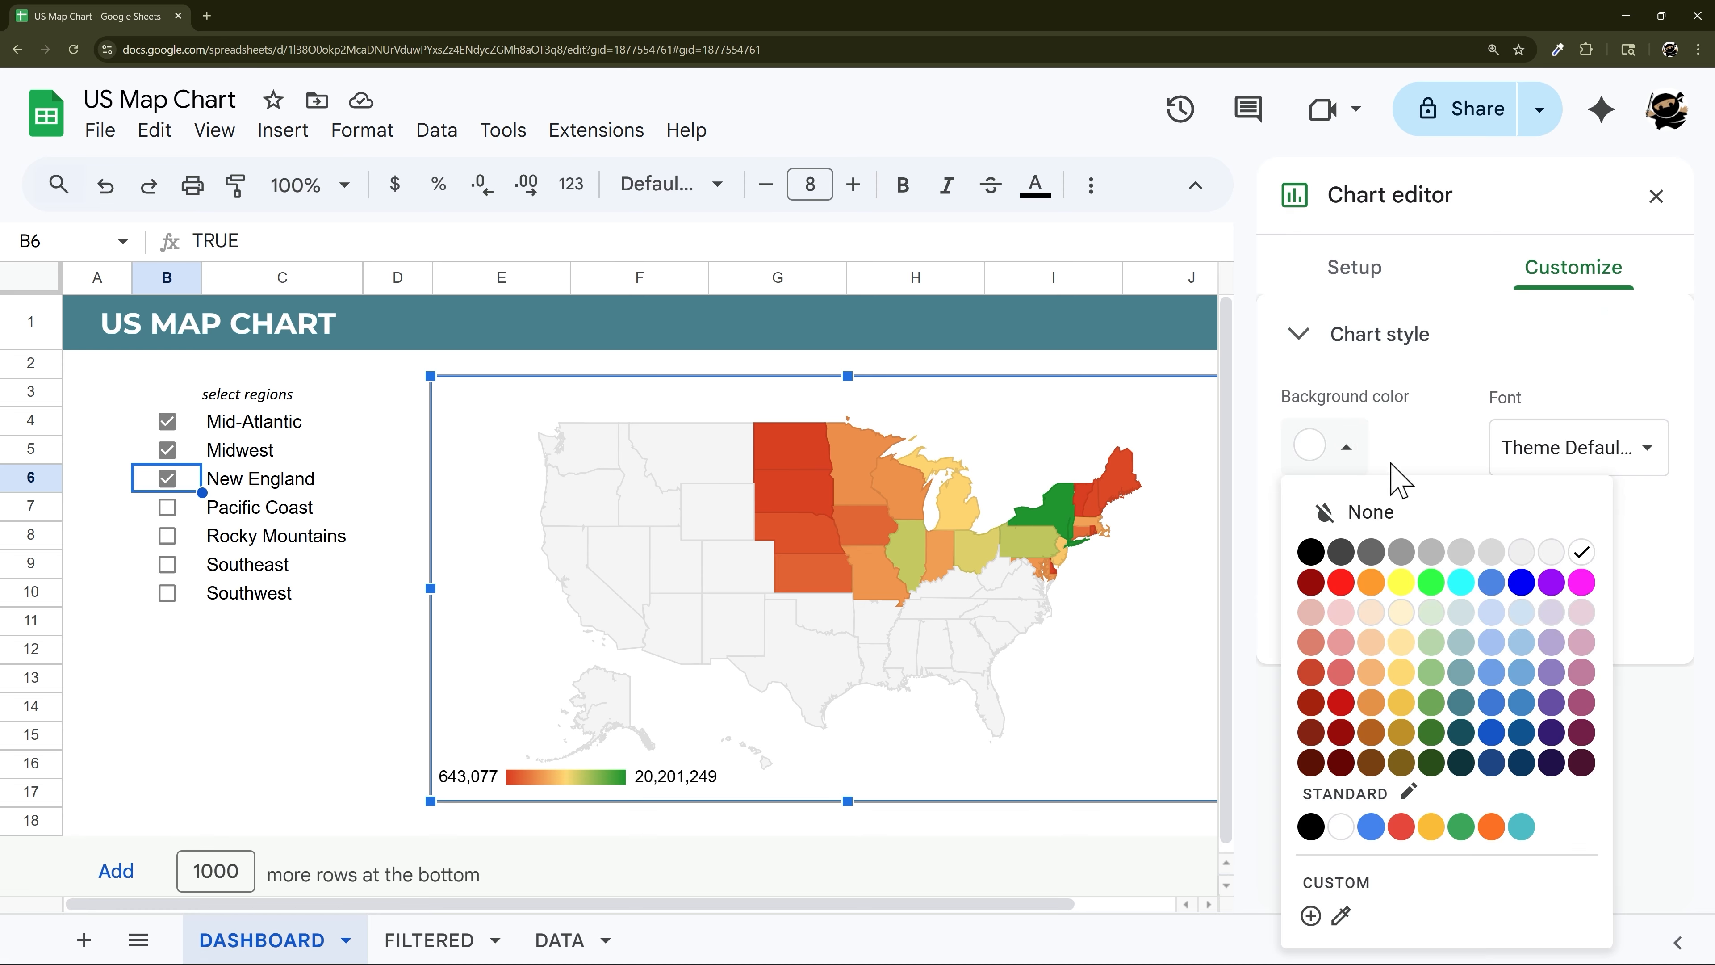
left_click(1345, 446)
left_click(1551, 554)
left_click(1351, 564)
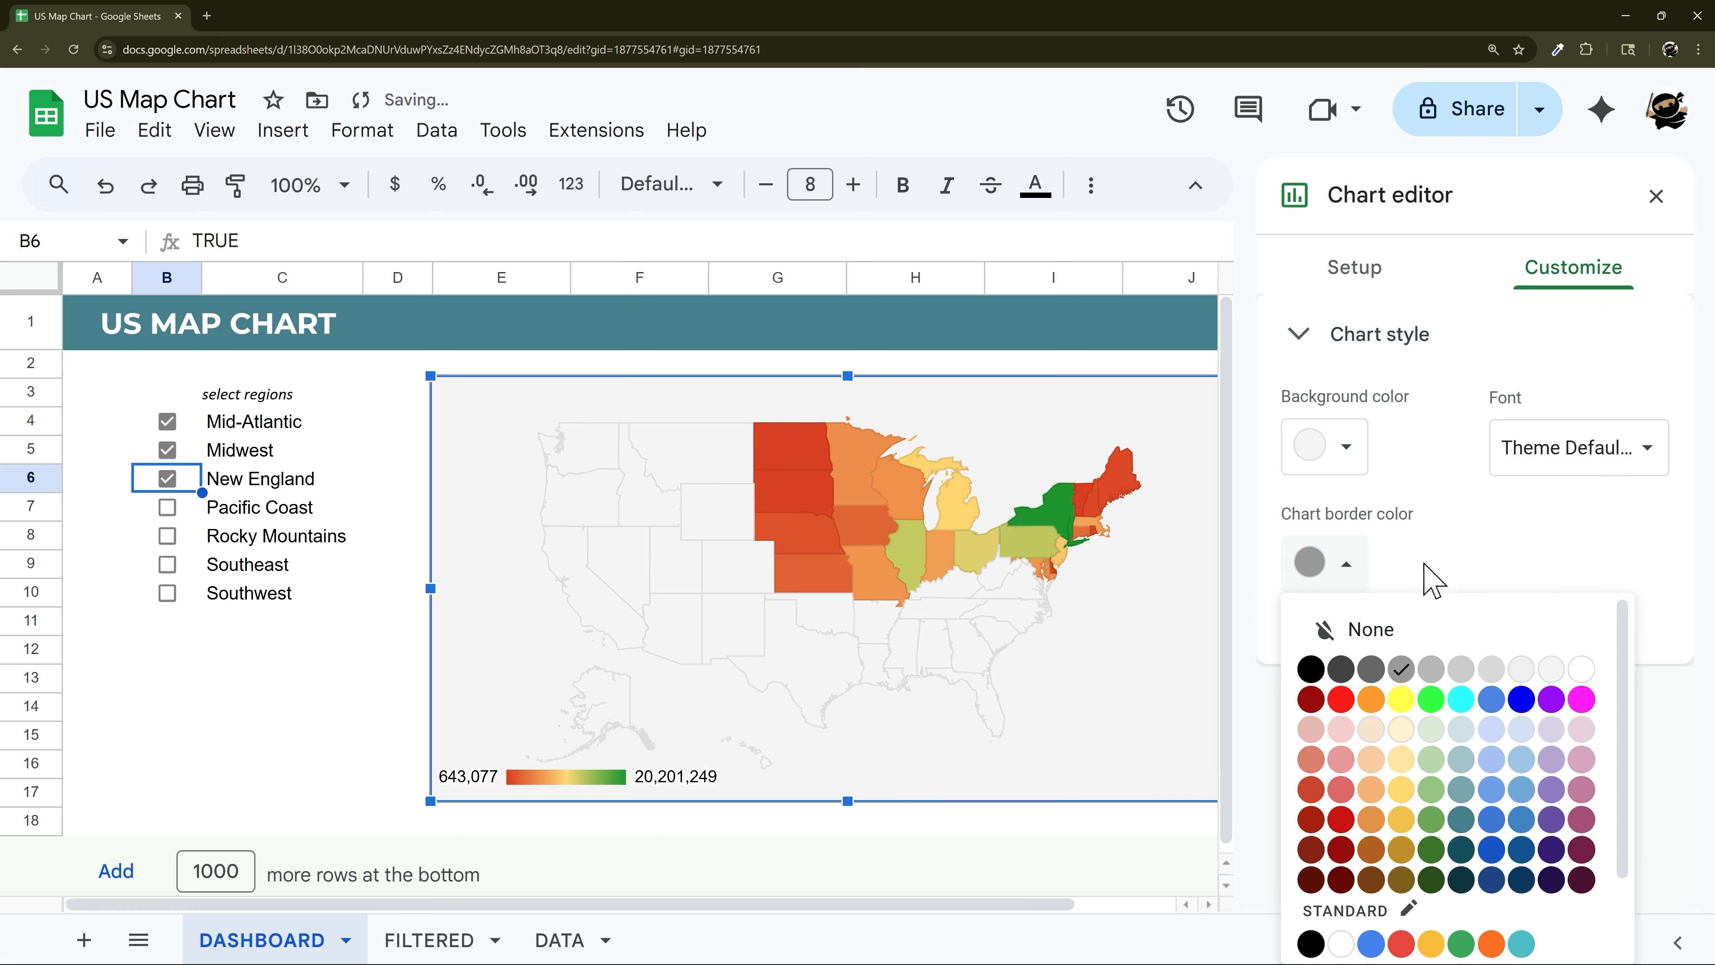
left_click(1549, 666)
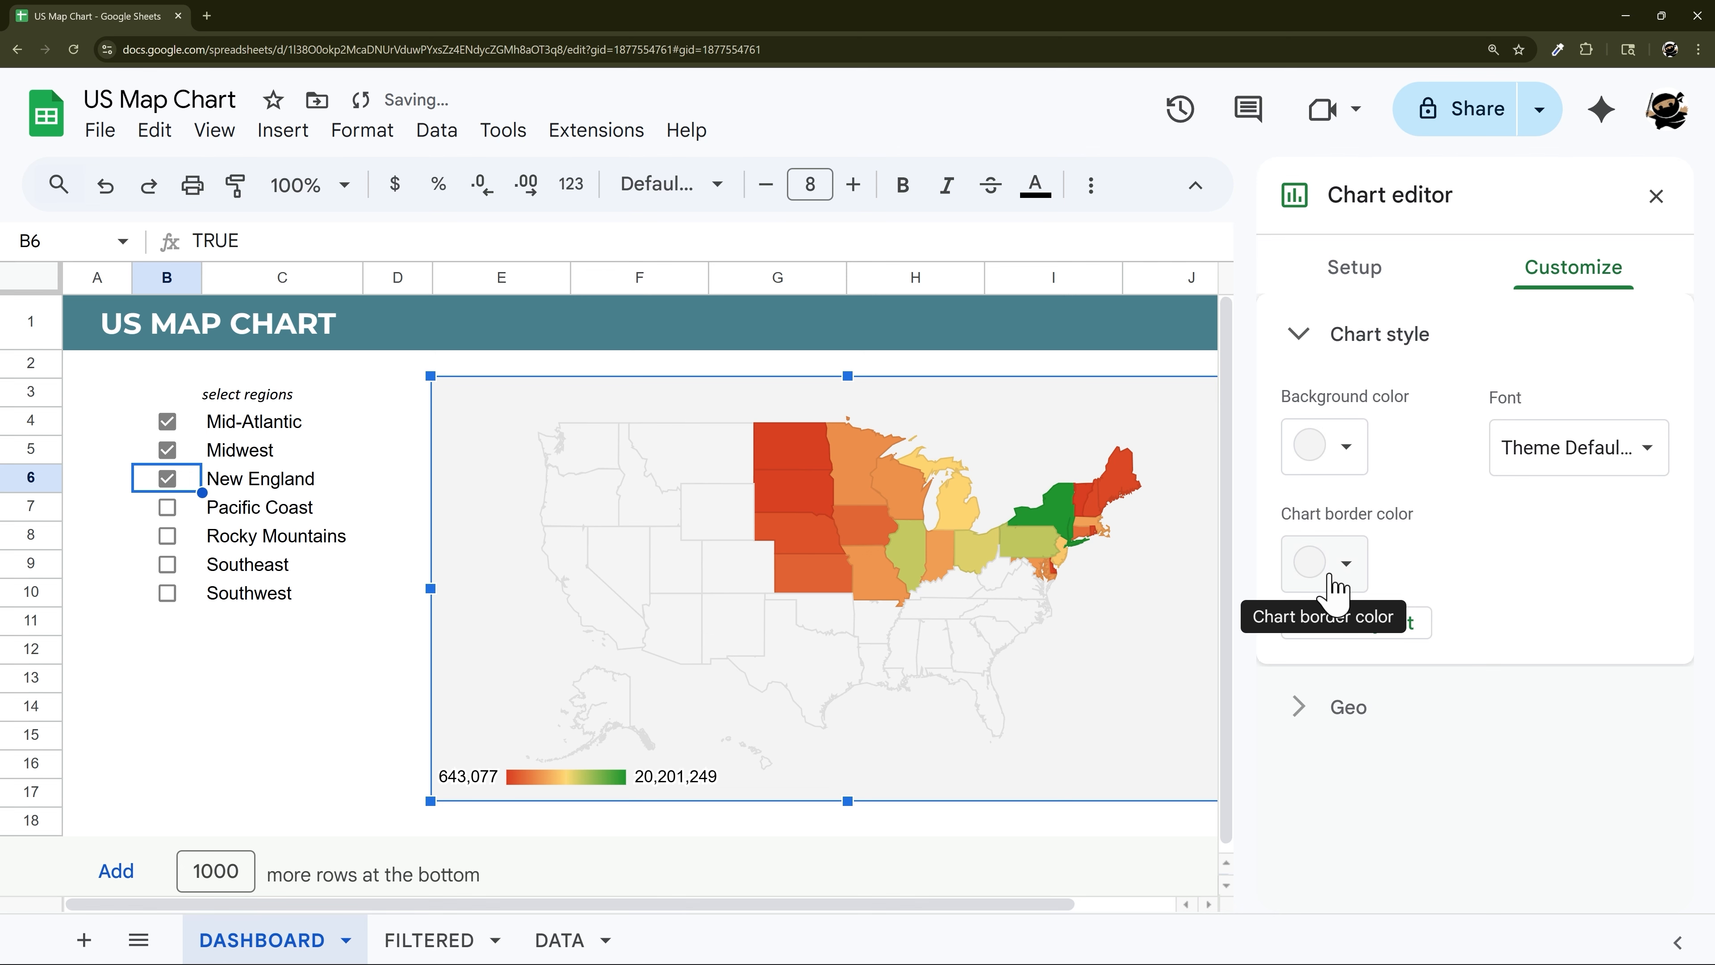
left_click(1656, 196)
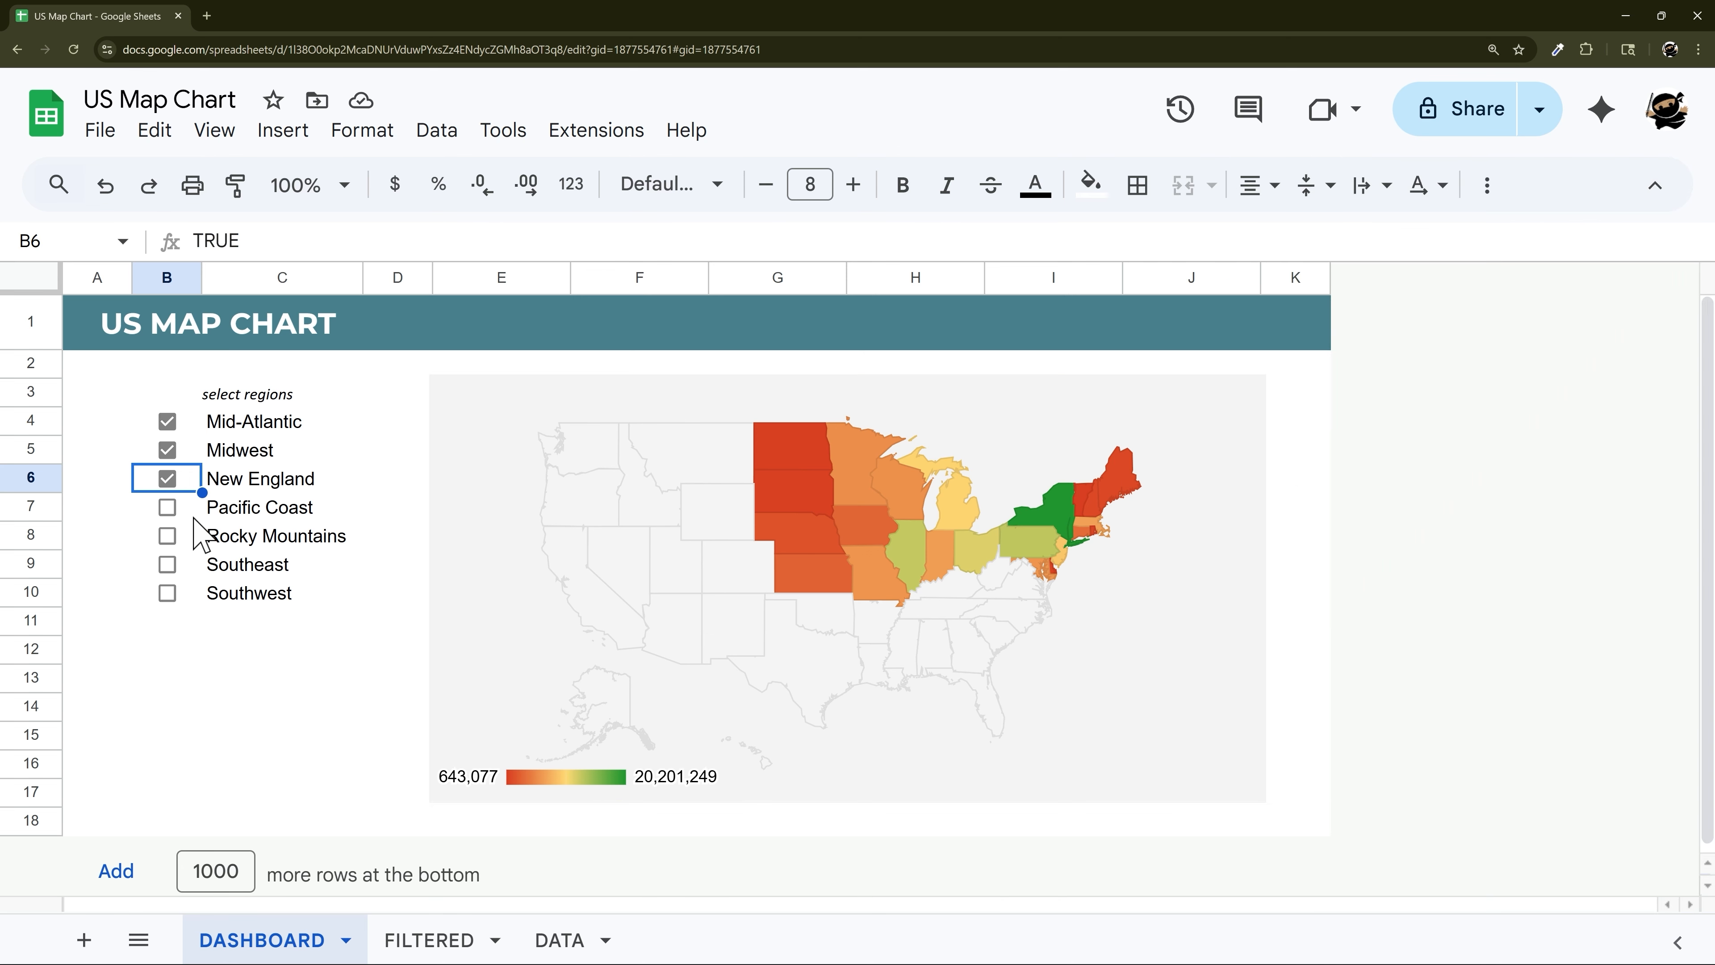
Add the Pacific Coast region to the checked regions
left_click(168, 507)
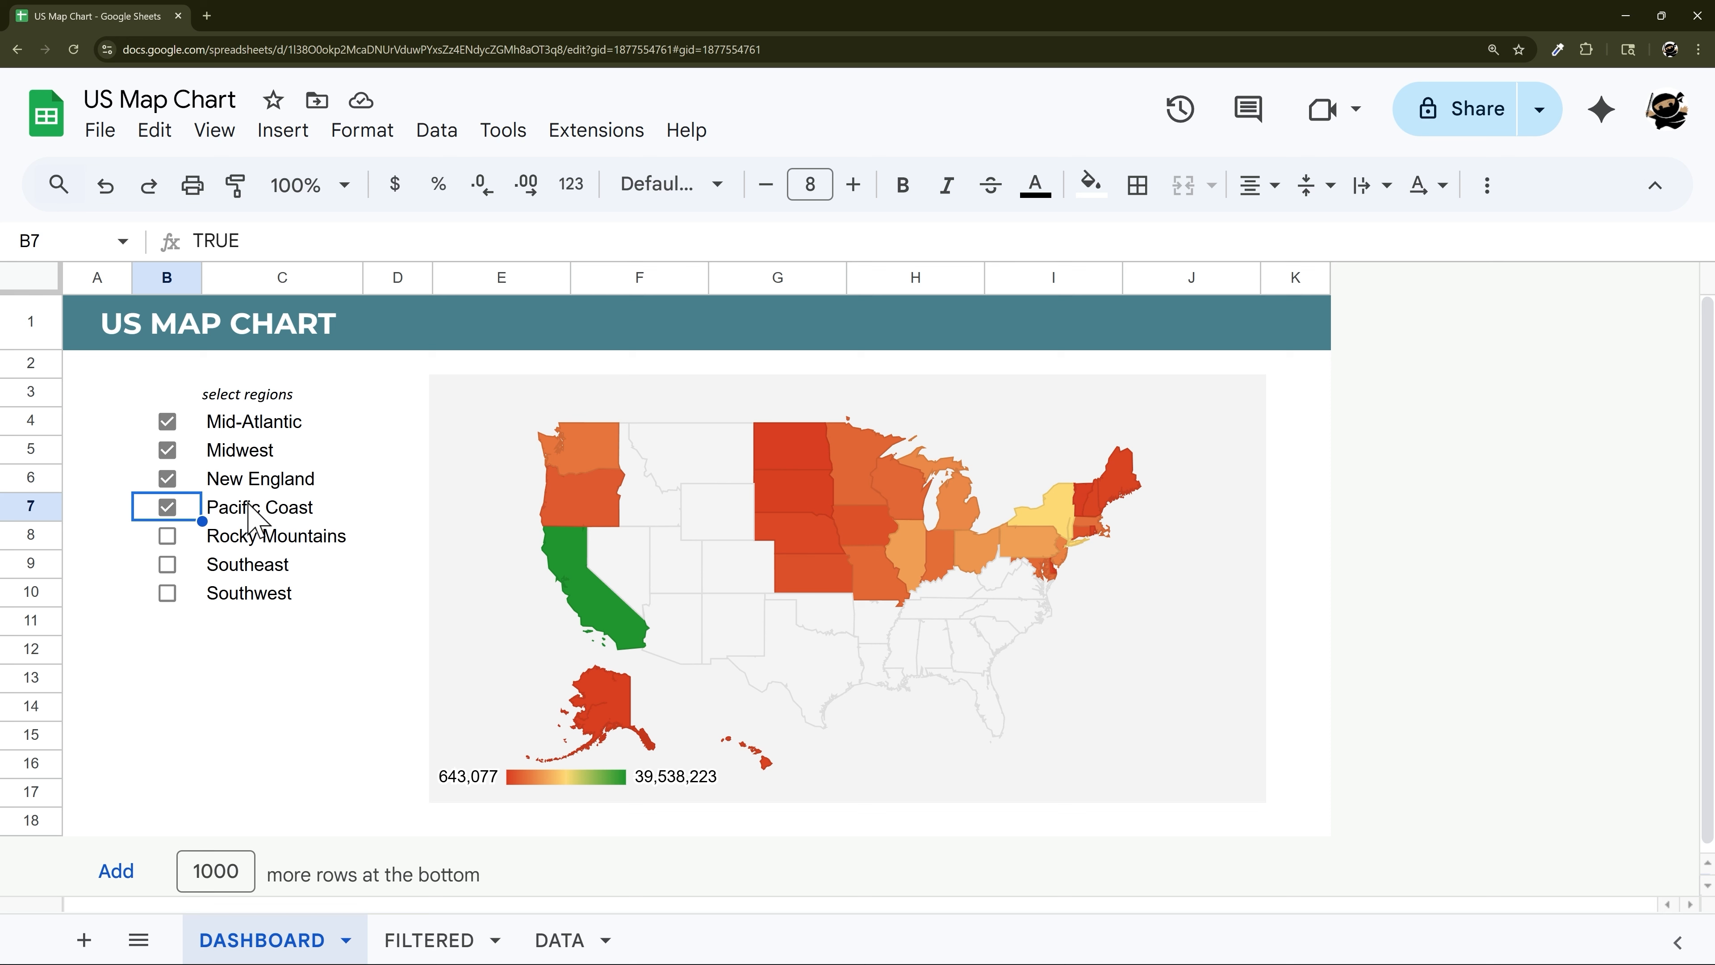